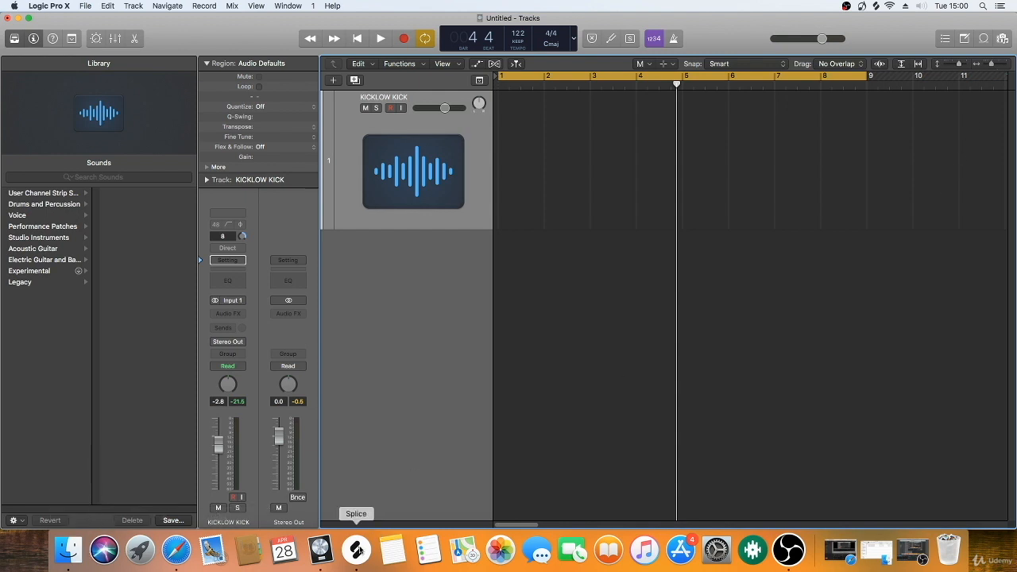
# Step: Switch to Splice and replace the current sample search with KICK
pyautogui.click(357, 549)
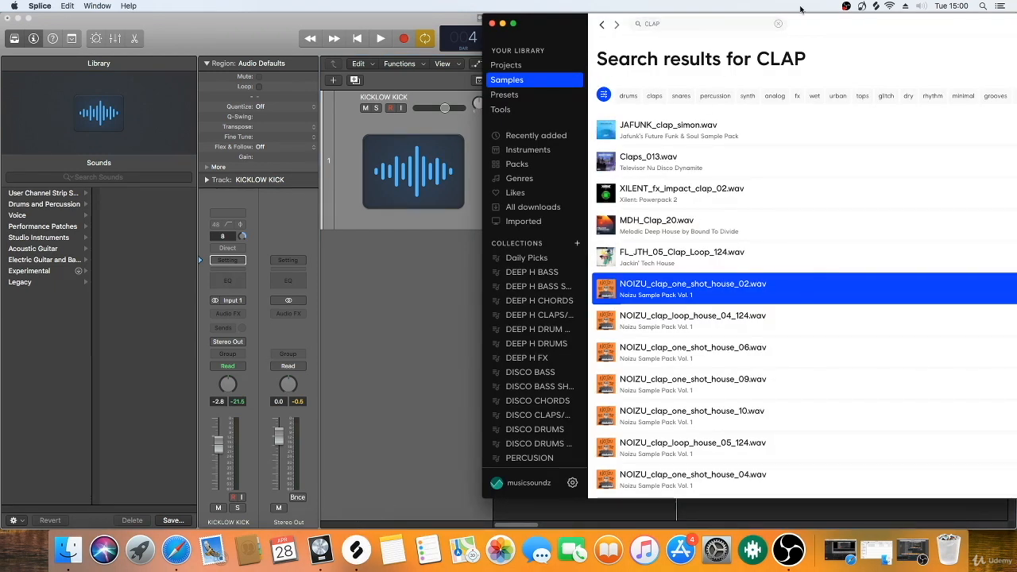
pyautogui.click(779, 24)
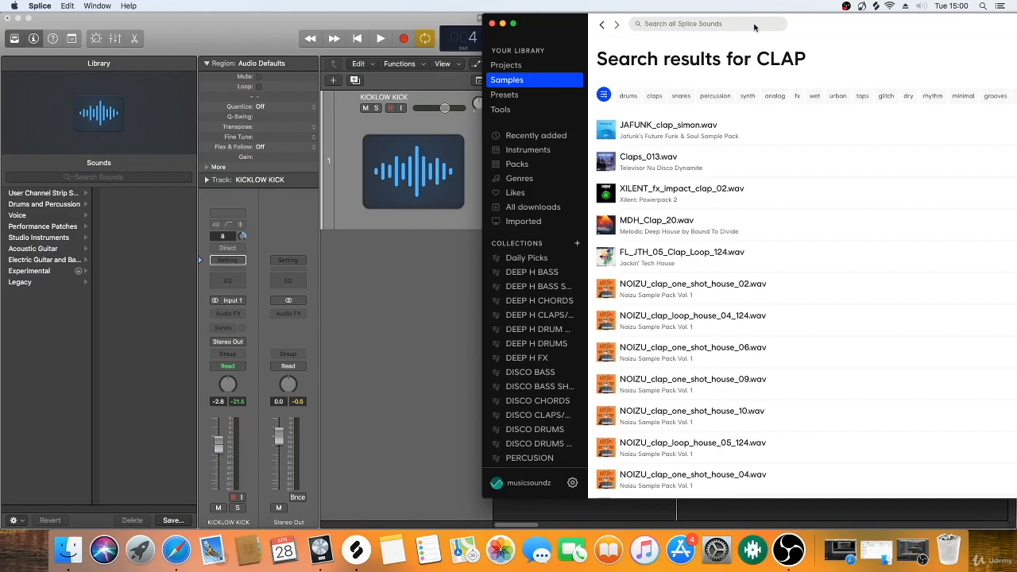
pyautogui.write('KICK')
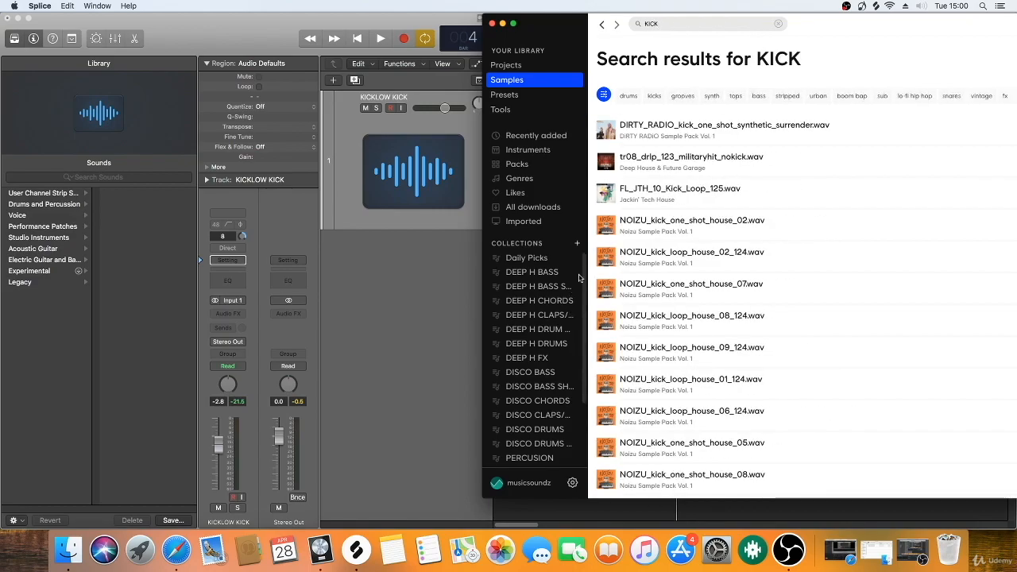
# Step: Preview NOIZU_kick_one_shot_house_02.wav and place it at bar 1 of the audio track in Logic Pro X
pyautogui.click(607, 228)
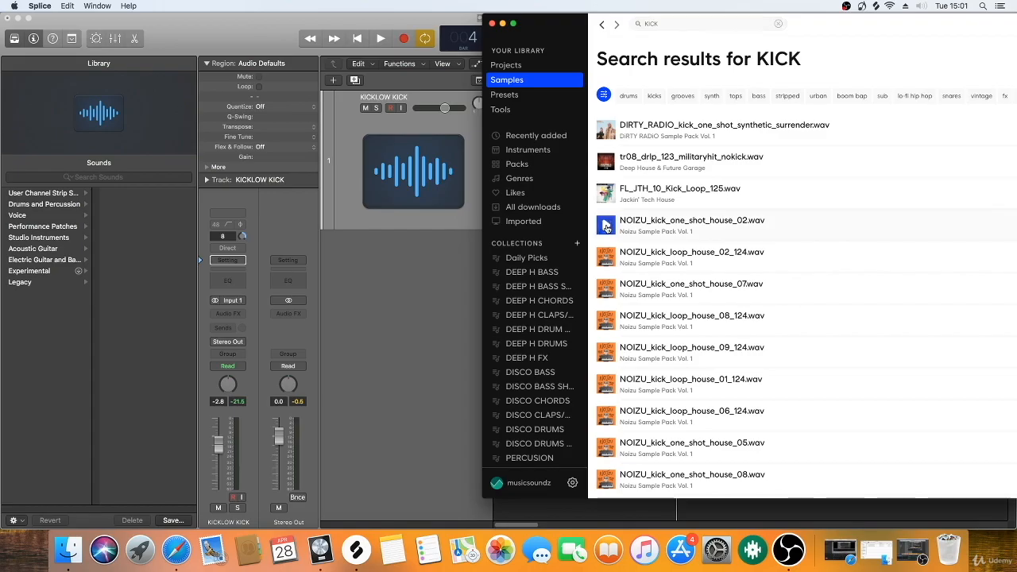
pyautogui.moveTo(811, 29); pyautogui.dragTo(933, 29)
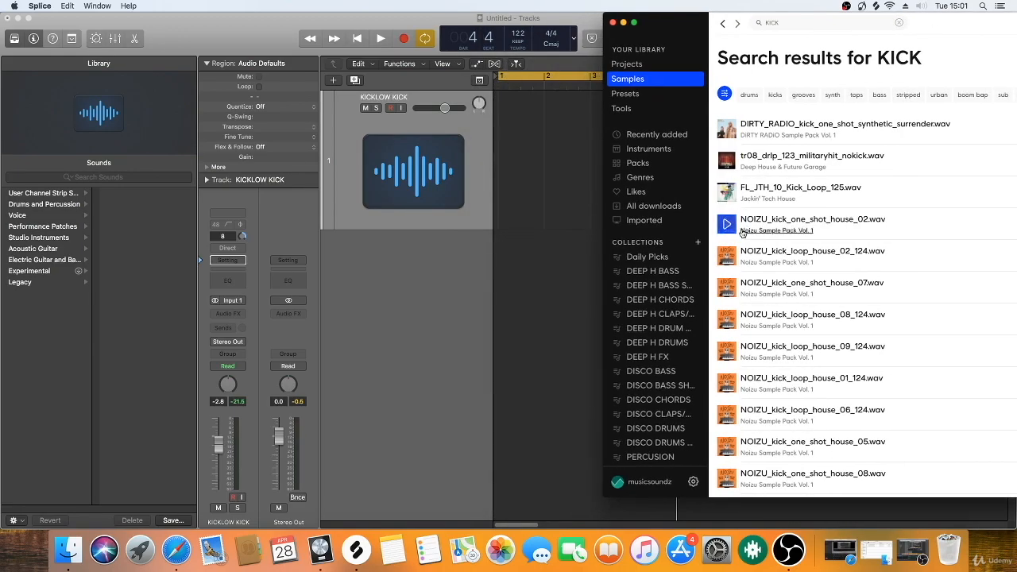
pyautogui.moveTo(746, 221); pyautogui.dragTo(500, 189)
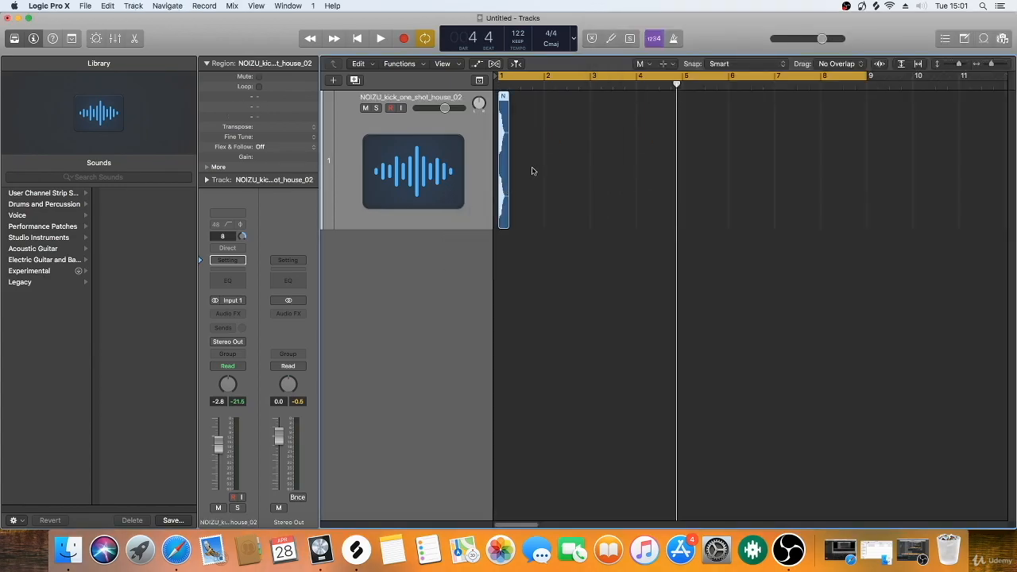
pyautogui.click(532, 167)
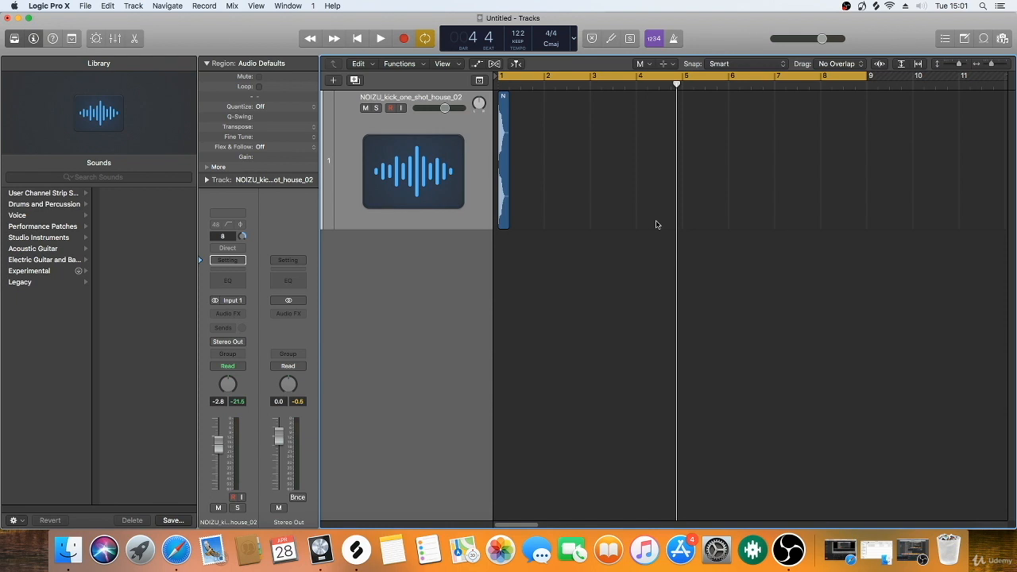
# Step: Play back the kick region at bar 1
pyautogui.press('space')
pyautogui.press('space')
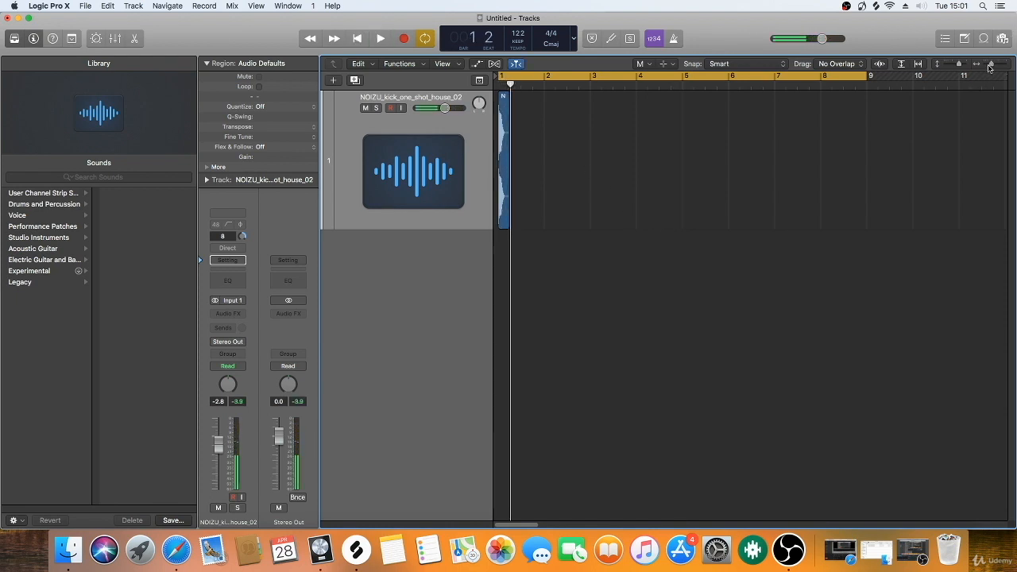
pyautogui.moveTo(991, 65); pyautogui.dragTo(994, 66)
pyautogui.press('space')
pyautogui.press('space')
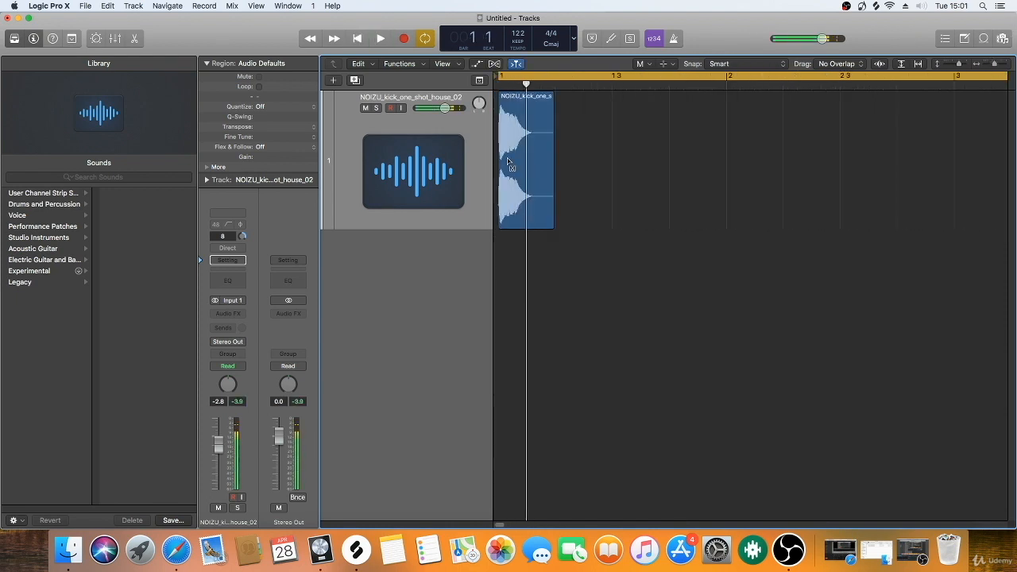
# Step: Switch to the Pointer tool and copy the kick region to positions 1 3, 2 and 2 3
pyautogui.click(509, 163)
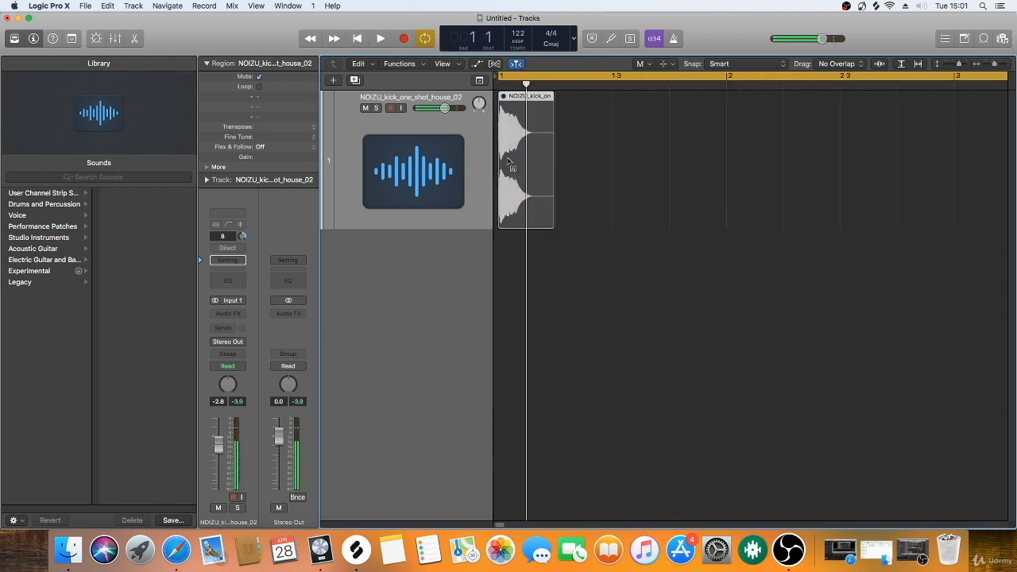
pyautogui.click(649, 66)
pyautogui.click(668, 77)
pyautogui.moveTo(512, 159); pyautogui.dragTo(627, 166)
pyautogui.moveTo(733, 160)
pyautogui.mouseDown()
pyautogui.moveTo(525, 167)
pyautogui.moveTo(756, 170)
pyautogui.moveTo(747, 170)
pyautogui.mouseUp()
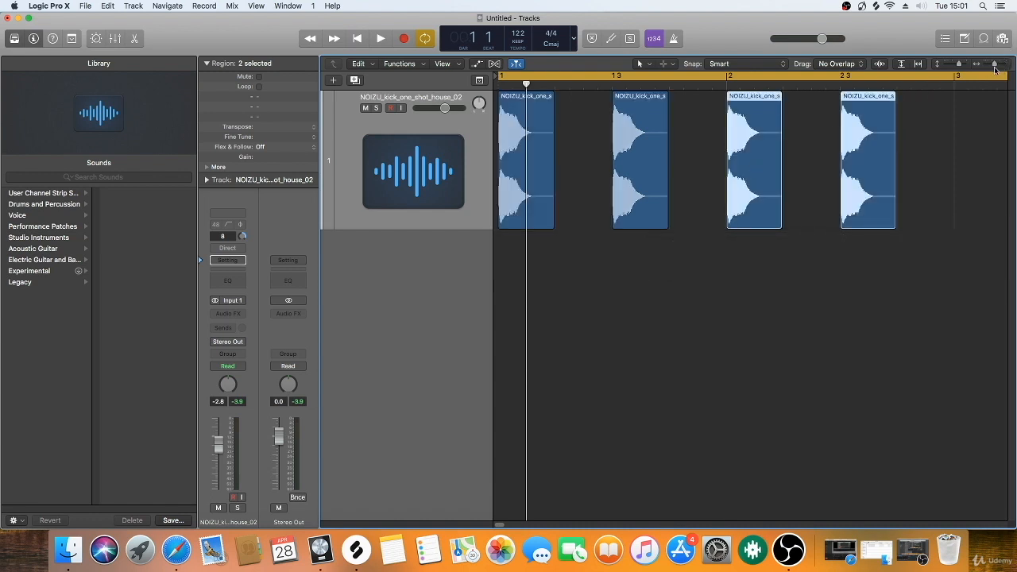
# Step: Copy the four kick regions into bars 3 and 4 and play the pattern back
pyautogui.moveTo(995, 67); pyautogui.dragTo(990, 67)
pyautogui.moveTo(738, 154); pyautogui.dragTo(666, 195)
pyautogui.press('space')
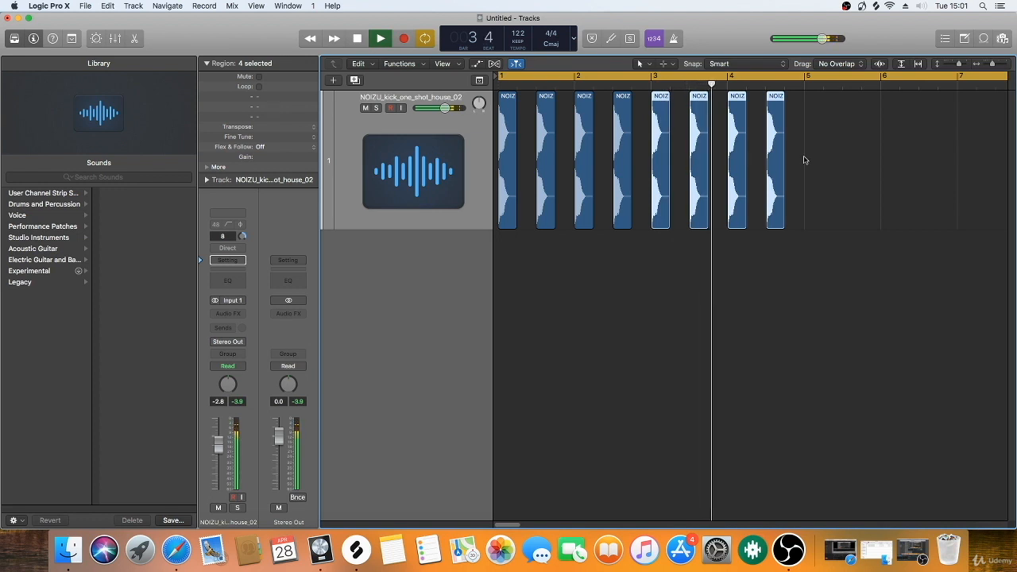
pyautogui.press('space')
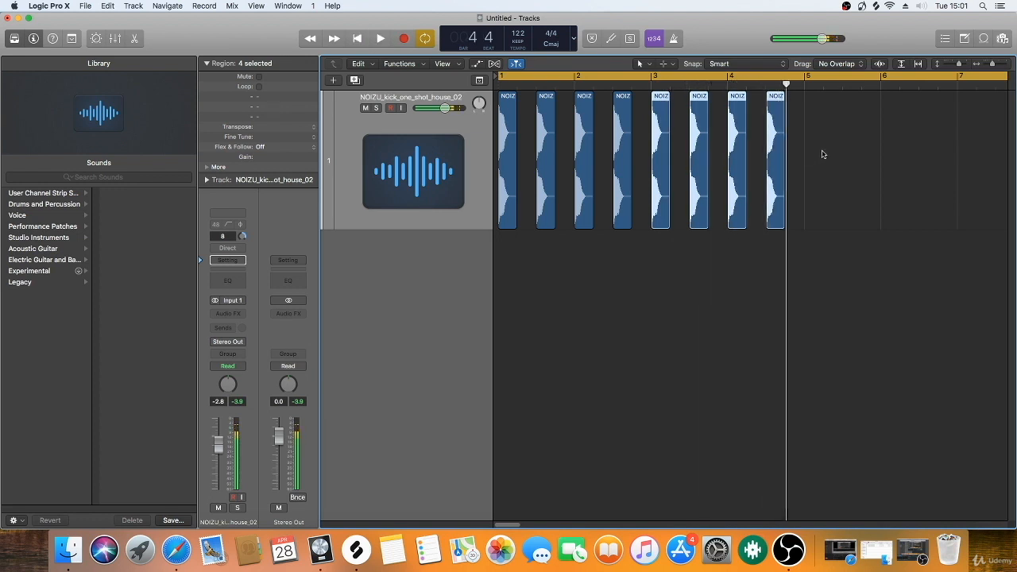
# Step: Delete all the kick regions from the track
pyautogui.moveTo(885, 149); pyautogui.dragTo(439, 200)
pyautogui.press('Delete')
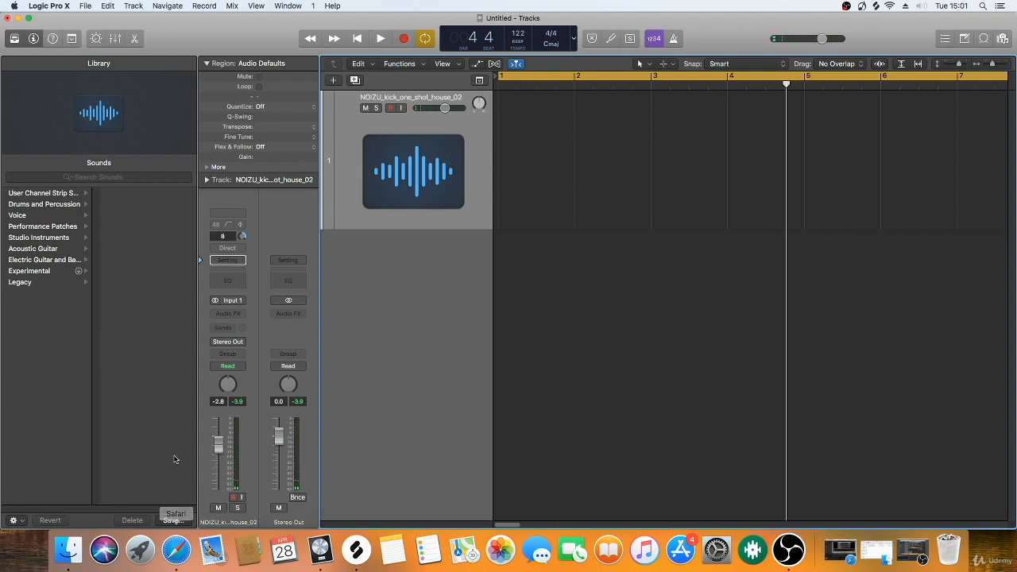
# Step: Switch to Finder, go back to the Desktop folder, and try to create a new folder with a custom name there
pyautogui.click(80, 555)
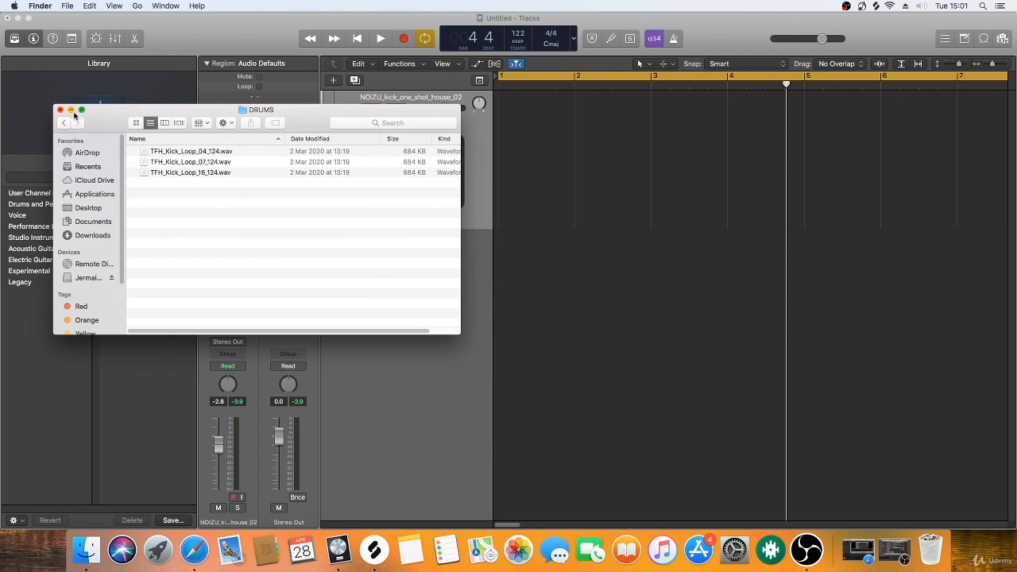
pyautogui.click(63, 122)
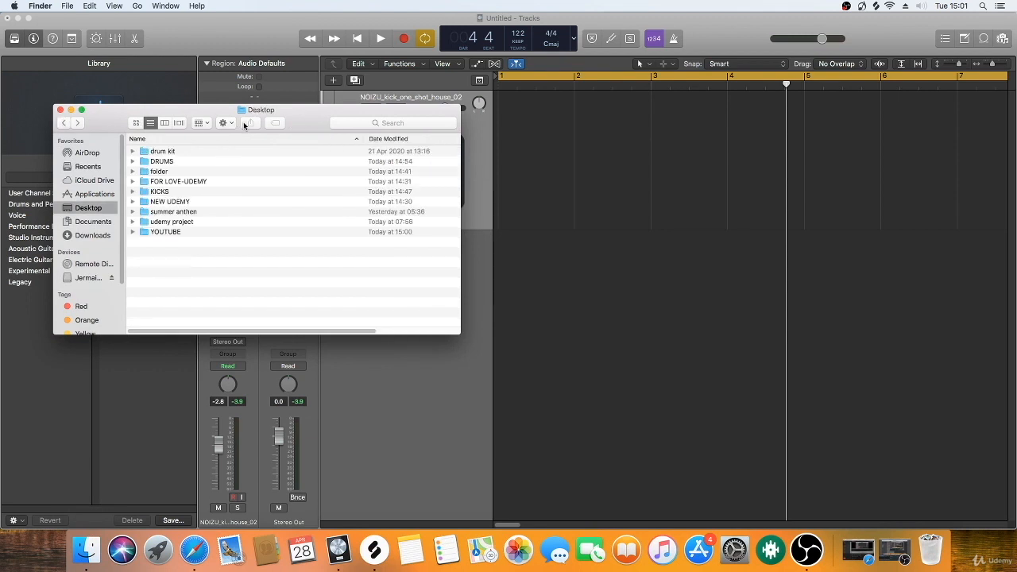
pyautogui.click(225, 122)
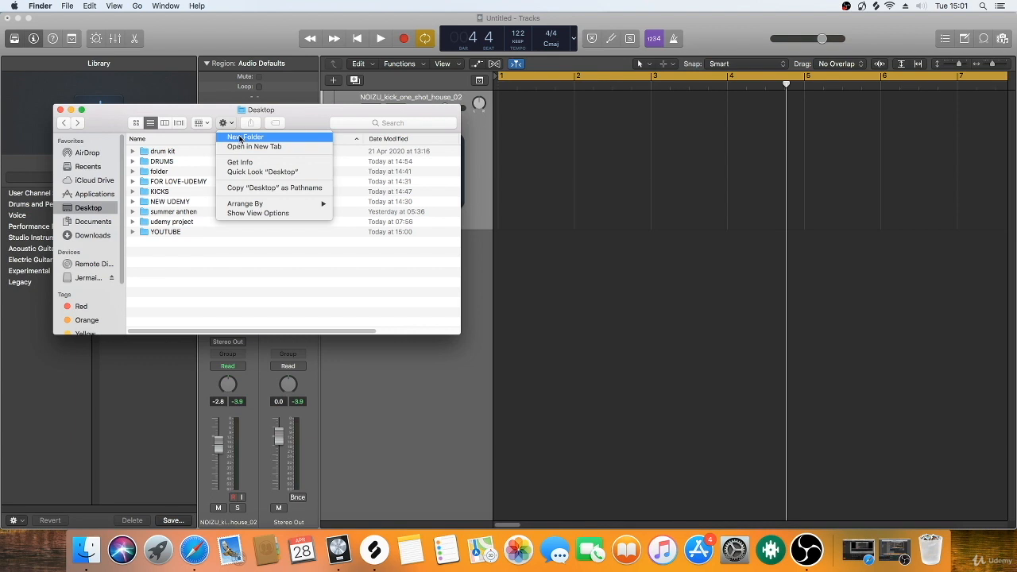
pyautogui.click(239, 137)
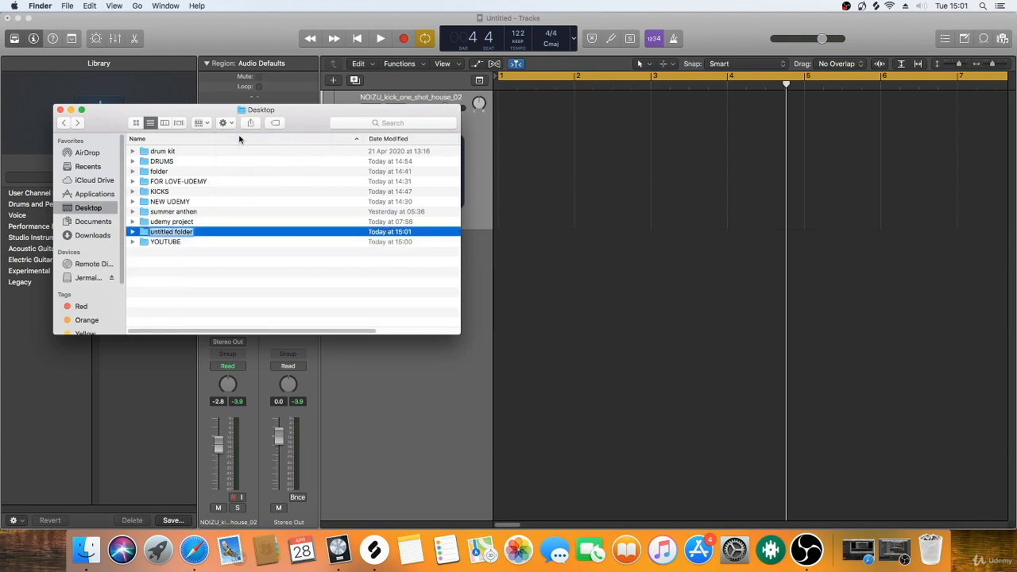
pyautogui.write('DRUMS')
pyautogui.press('Return')
pyautogui.click(588, 186)
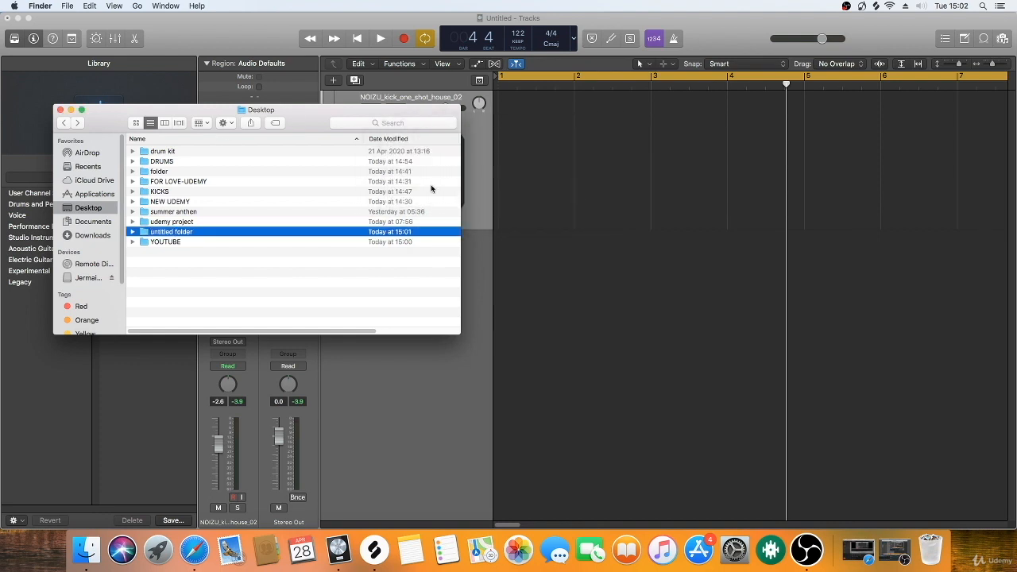
# Step: Create another new folder on the Desktop named DRUMS2 and open it
pyautogui.click(228, 123)
pyautogui.click(243, 133)
pyautogui.write('DRUMS2')
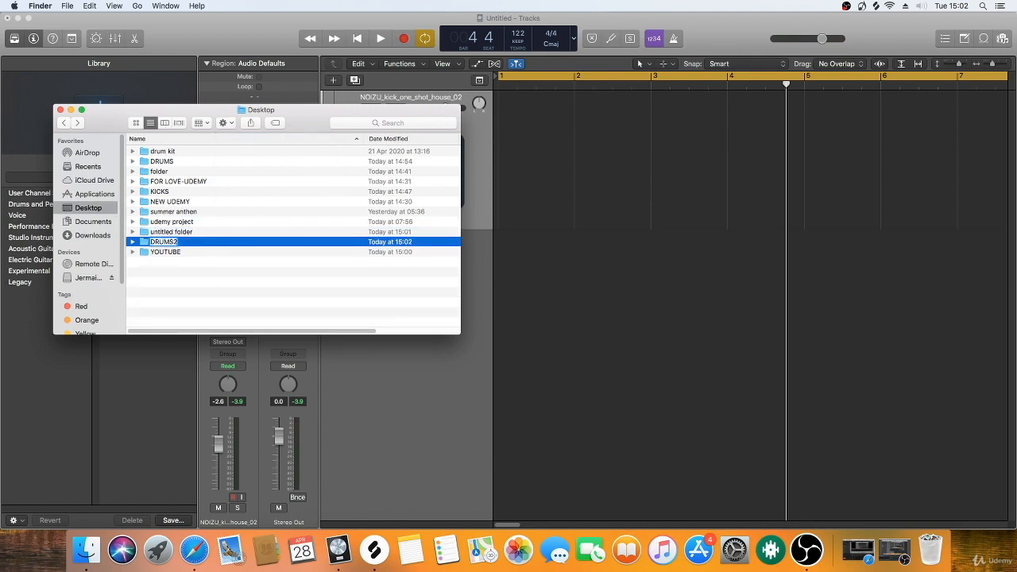
pyautogui.press('Return')
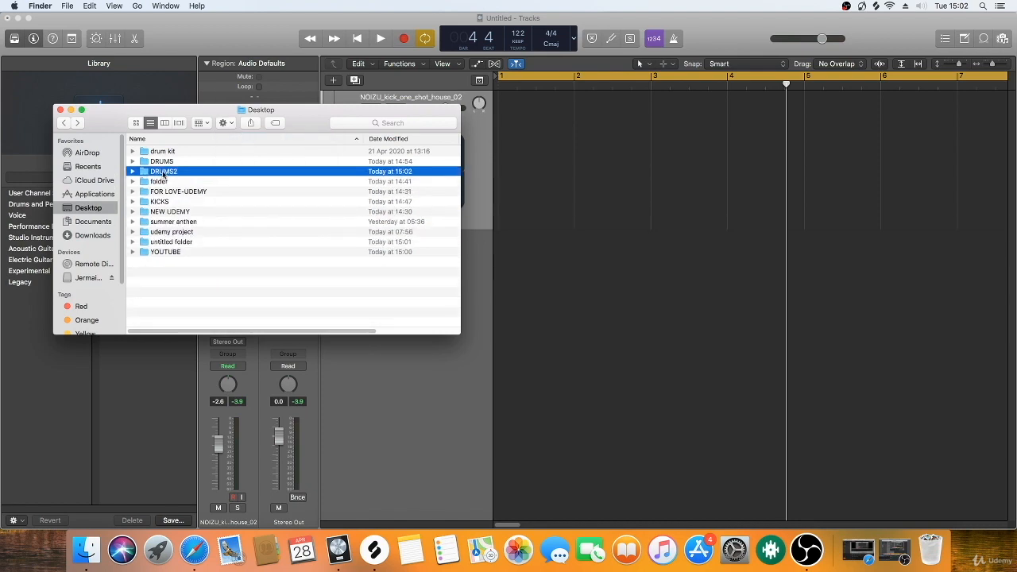
pyautogui.doubleClick(163, 173)
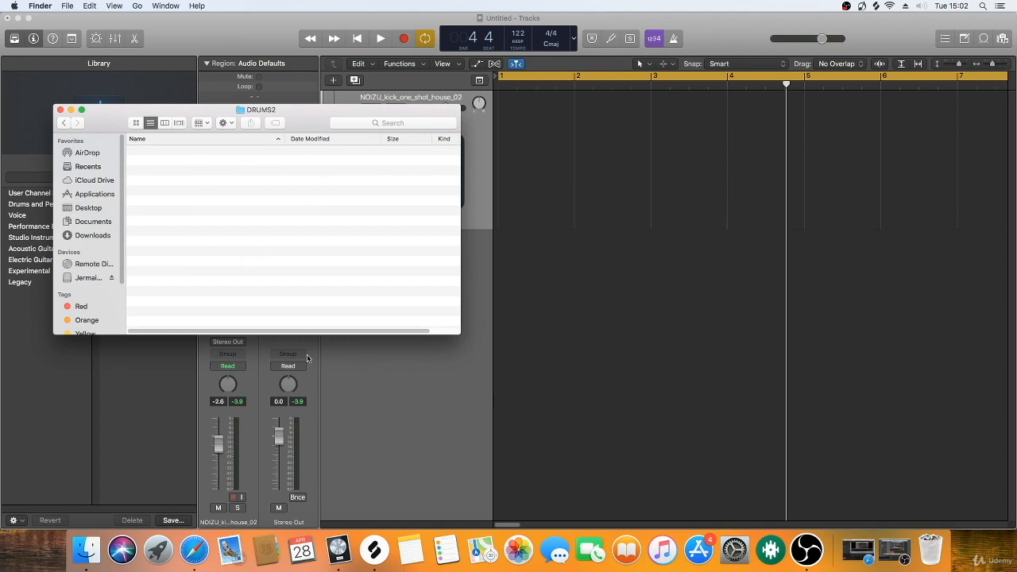
# Step: Switch to Splice, preview NOIZU_kick_one_shot_house_07.wav, and copy it into the DRUMS2 folder
pyautogui.click(376, 557)
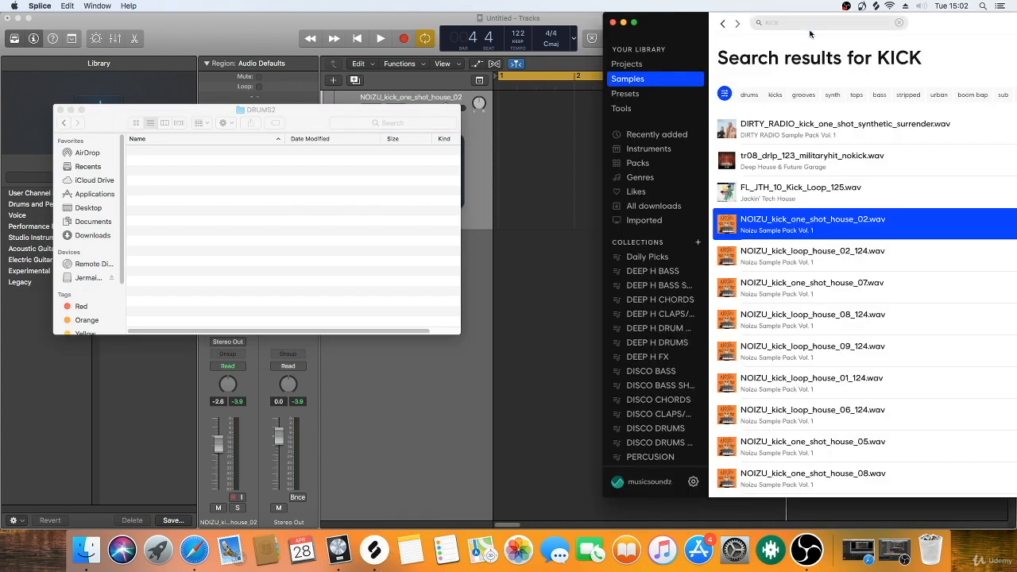
pyautogui.click(727, 291)
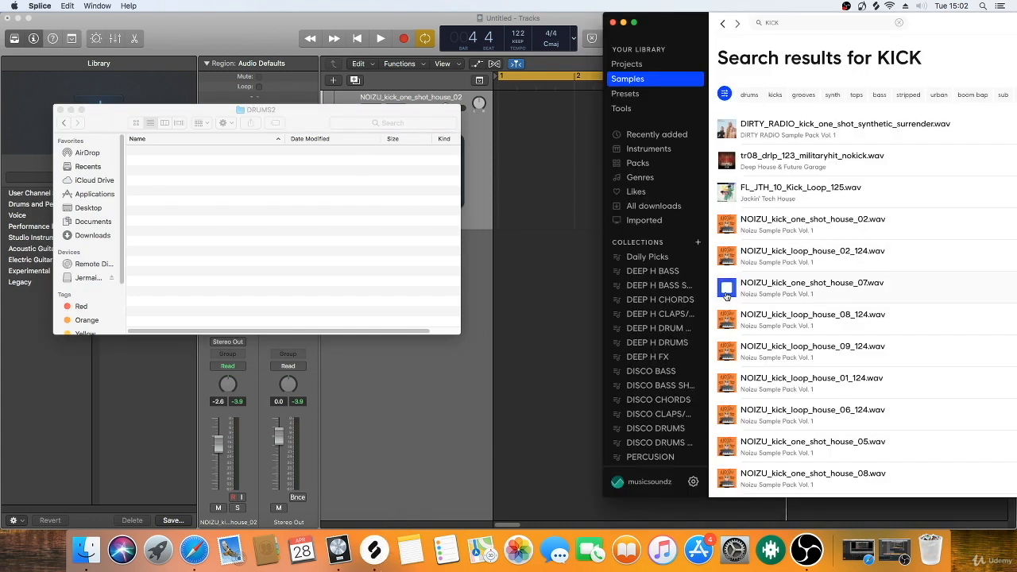
pyautogui.moveTo(728, 292); pyautogui.dragTo(349, 220)
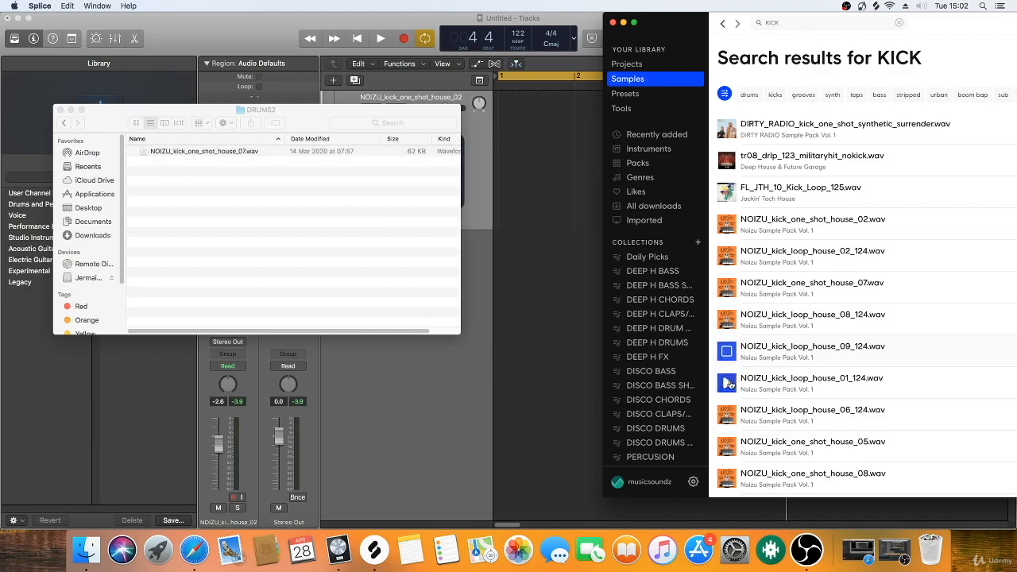
# Step: Preview more Noizu kick samples and copy NOIZU_kick_loop_house_04_124.wav into the DRUMS2 folder
pyautogui.click(728, 414)
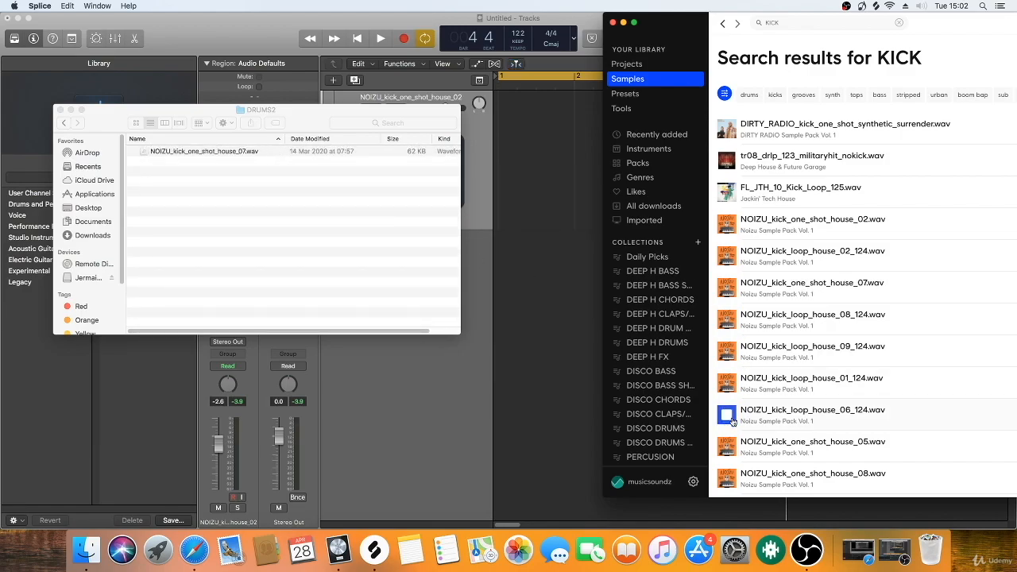
pyautogui.click(730, 444)
pyautogui.scroll(-5, 729, 442)
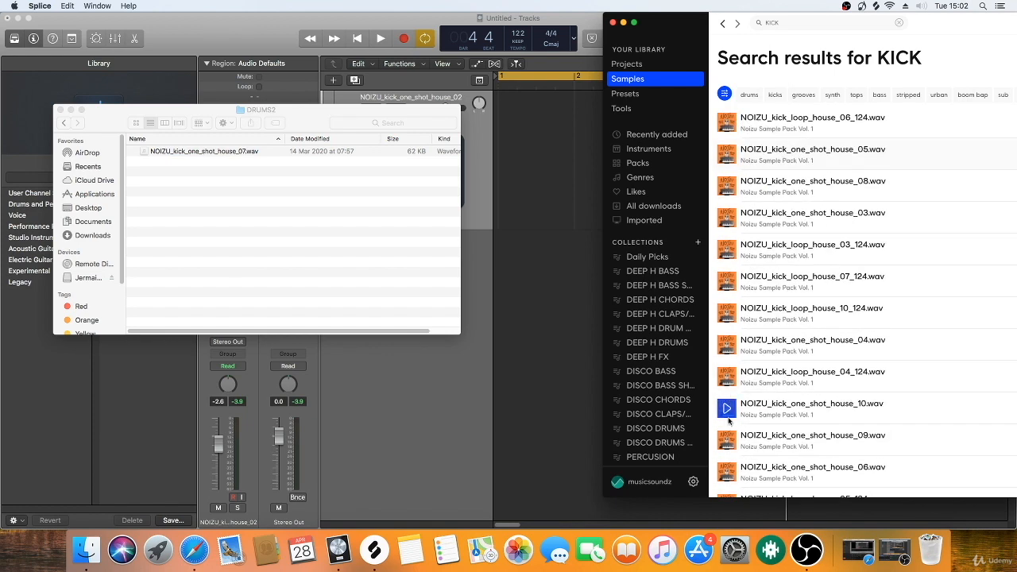
pyautogui.click(730, 412)
pyautogui.click(727, 378)
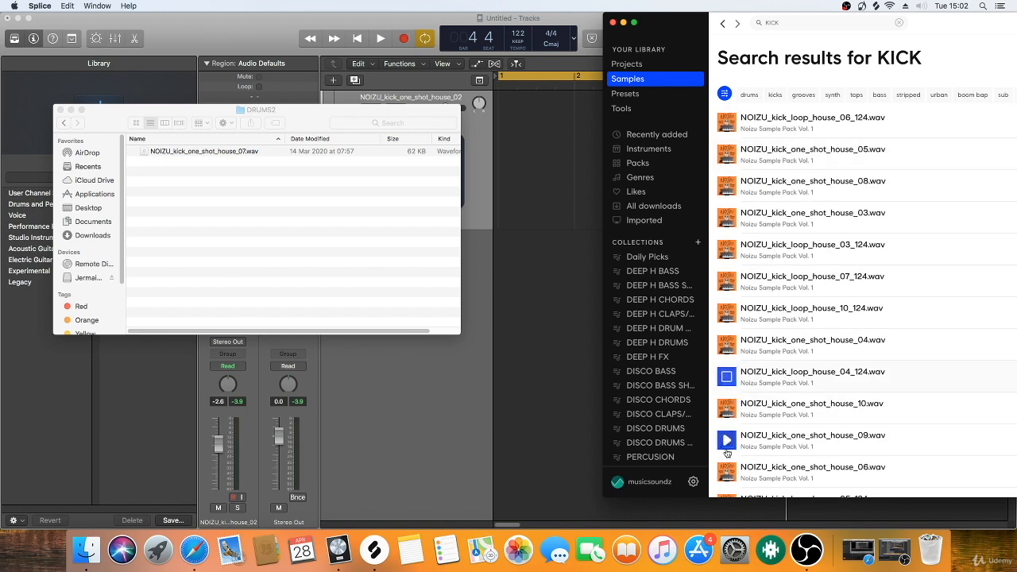
pyautogui.scroll(-1, 729, 421)
pyautogui.moveTo(776, 374); pyautogui.dragTo(321, 223)
pyautogui.click(727, 377)
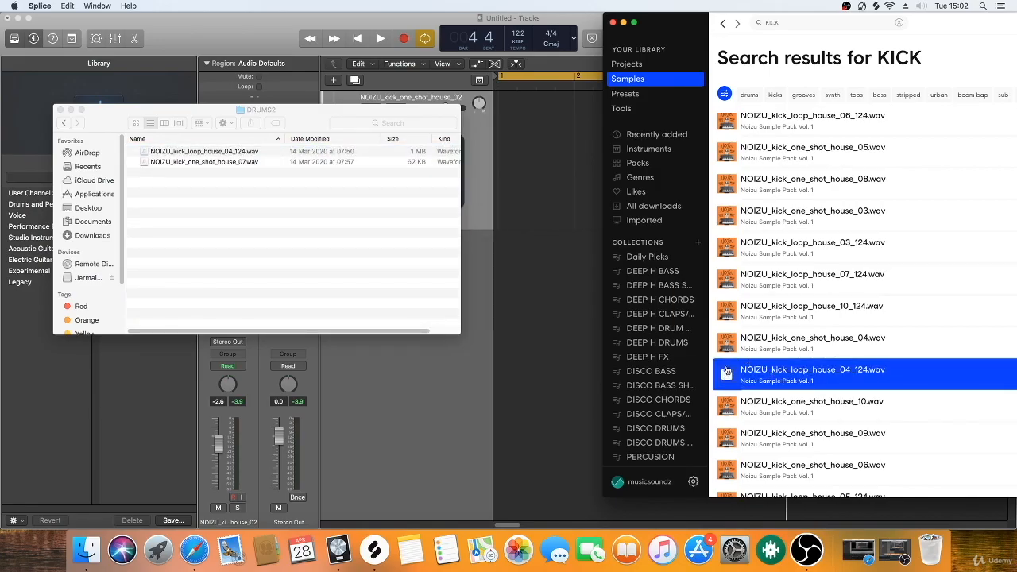
# Step: Preview TFH_Kick_Loop_10_124.wav and copy it into the DRUMS2 folder
pyautogui.scroll(-5, 730, 389)
pyautogui.click(727, 366)
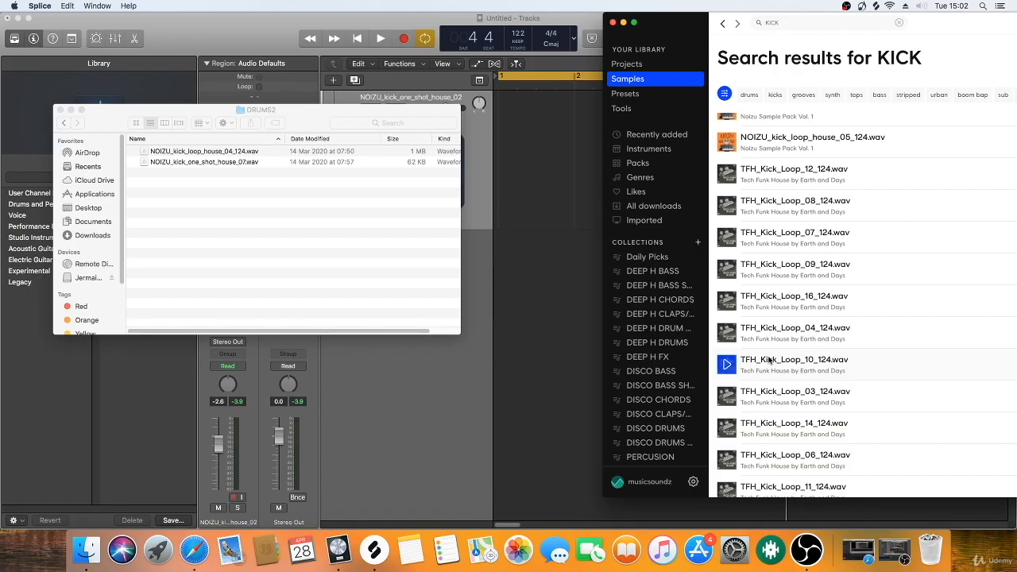
pyautogui.moveTo(728, 367); pyautogui.dragTo(284, 231)
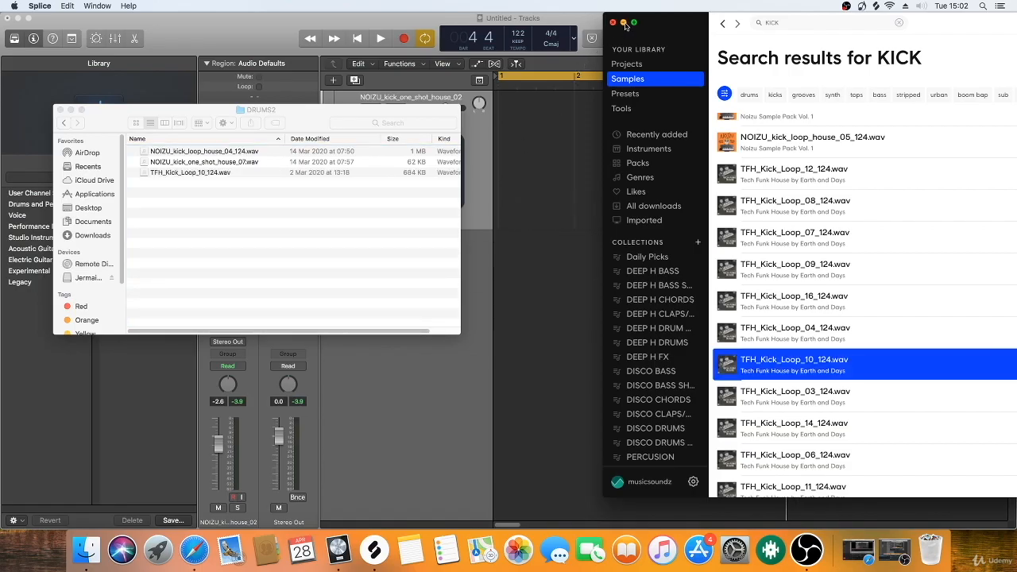
# Step: Minimize the Splice window and close the Finder window showing DRUMS2
pyautogui.click(624, 23)
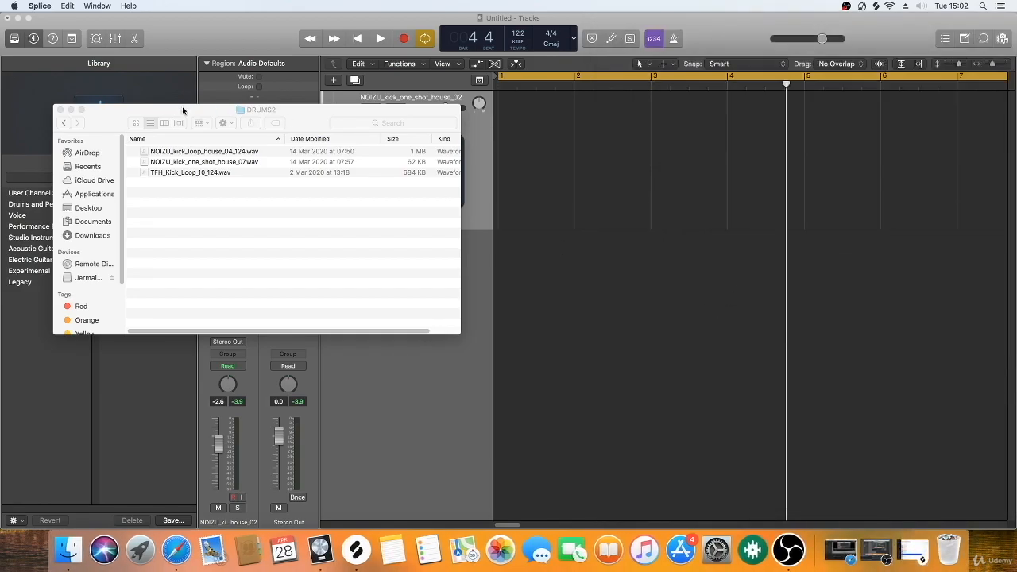
pyautogui.click(203, 128)
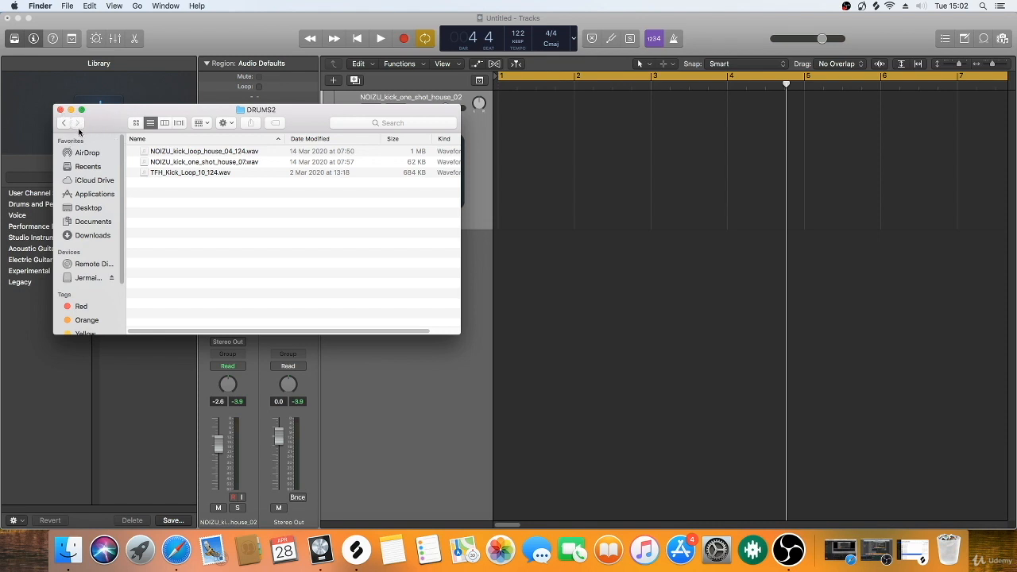
pyautogui.moveTo(98, 120); pyautogui.dragTo(100, 97)
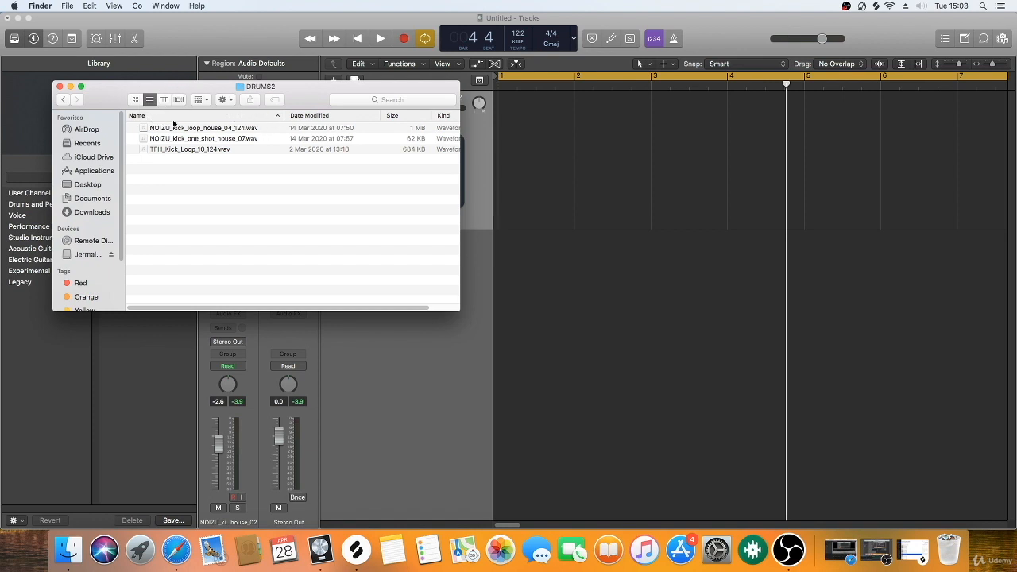
pyautogui.click(59, 86)
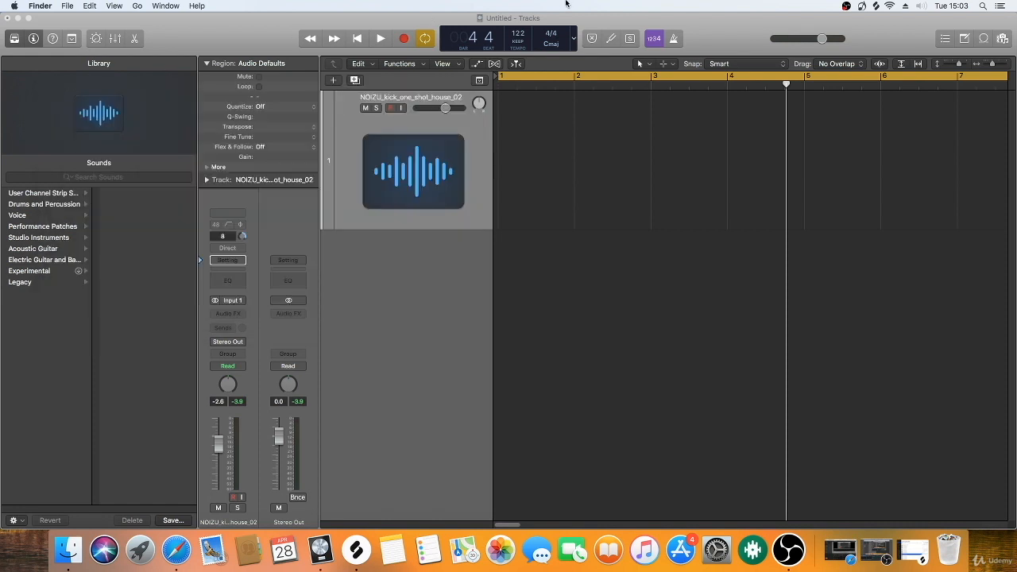
# Step: Switch to Logic Pro X and add KICKLOW KICK.aif from the drums folder to track 1 at bar 1, importing its tempo information
pyautogui.click(622, 23)
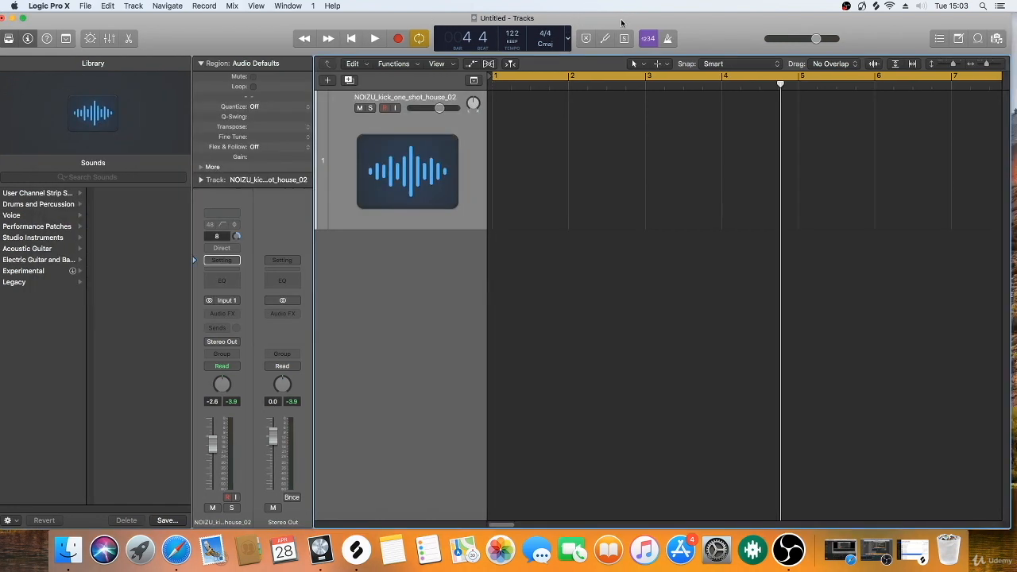
pyautogui.click(999, 40)
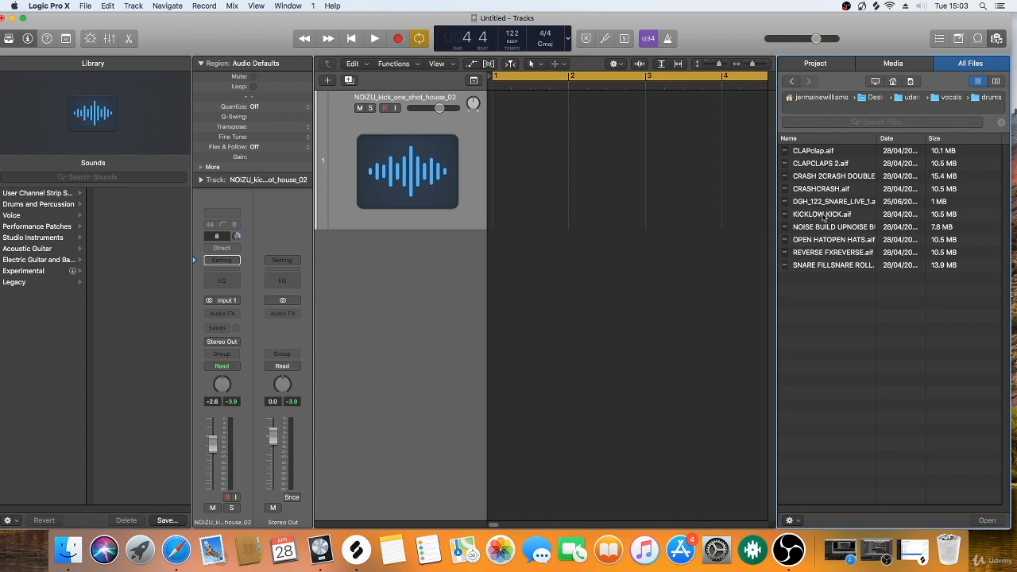
pyautogui.moveTo(830, 215); pyautogui.dragTo(493, 114)
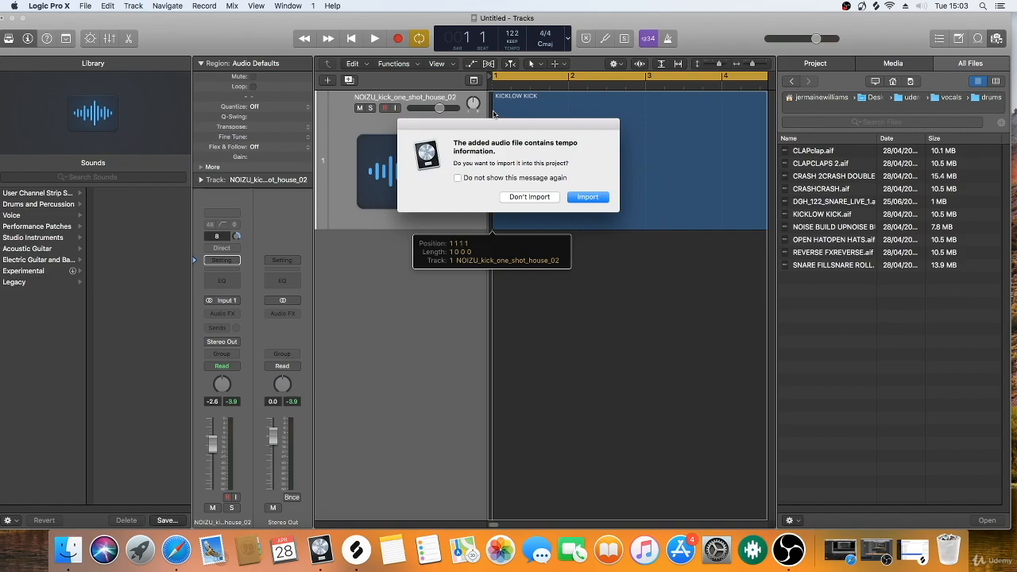
pyautogui.click(593, 197)
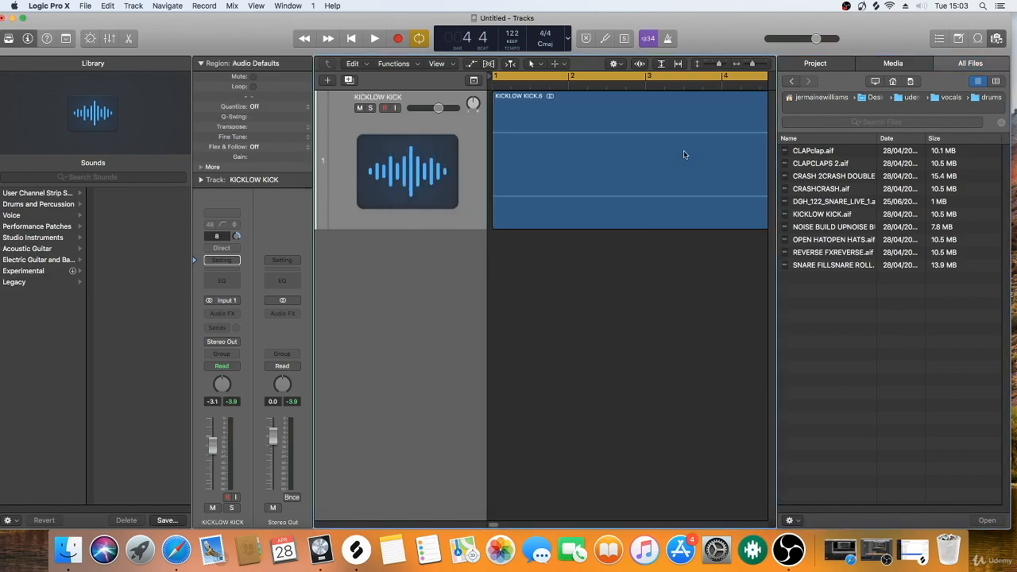
pyautogui.click(998, 39)
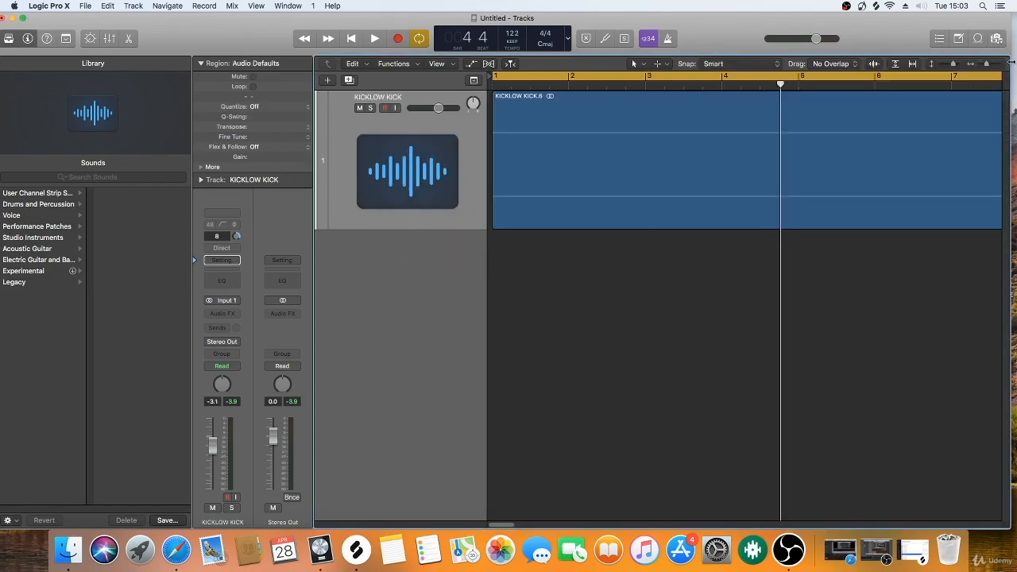
# Step: Move the cycle range to bars 23 to 31, over the kick hits at the end of the region
pyautogui.moveTo(986, 65); pyautogui.dragTo(985, 65)
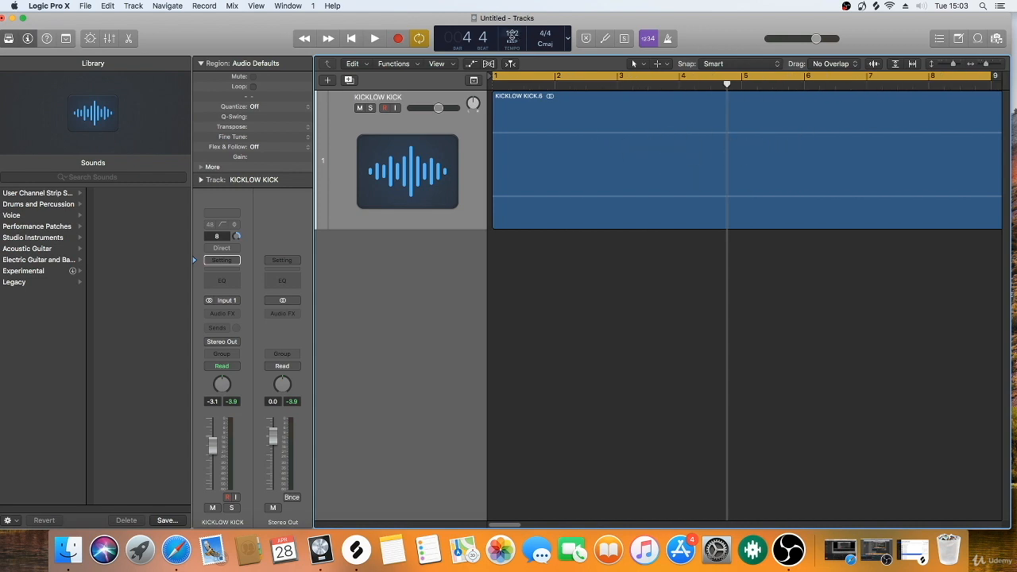
pyautogui.moveTo(987, 63); pyautogui.dragTo(981, 63)
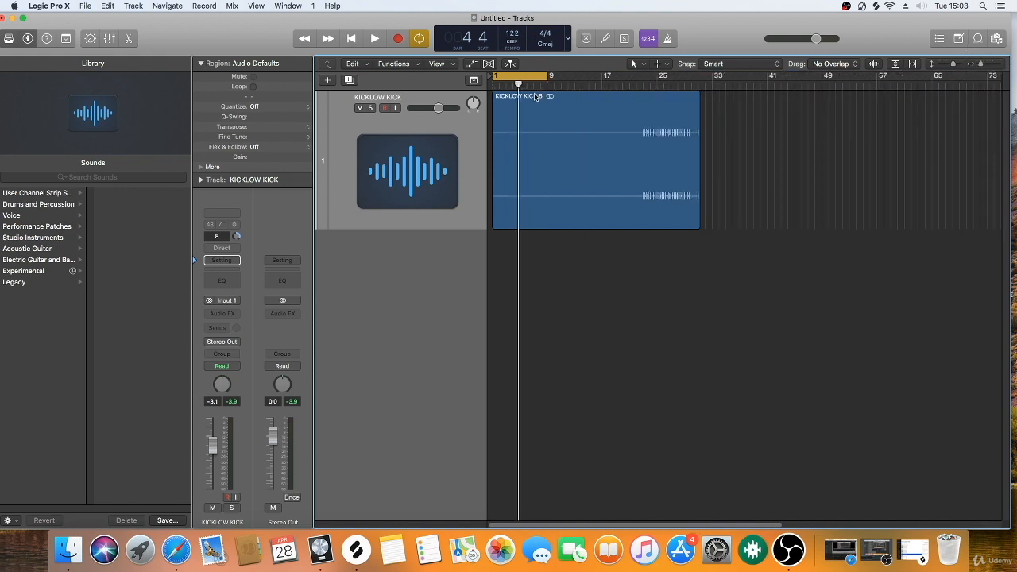
pyautogui.moveTo(531, 78); pyautogui.dragTo(679, 78)
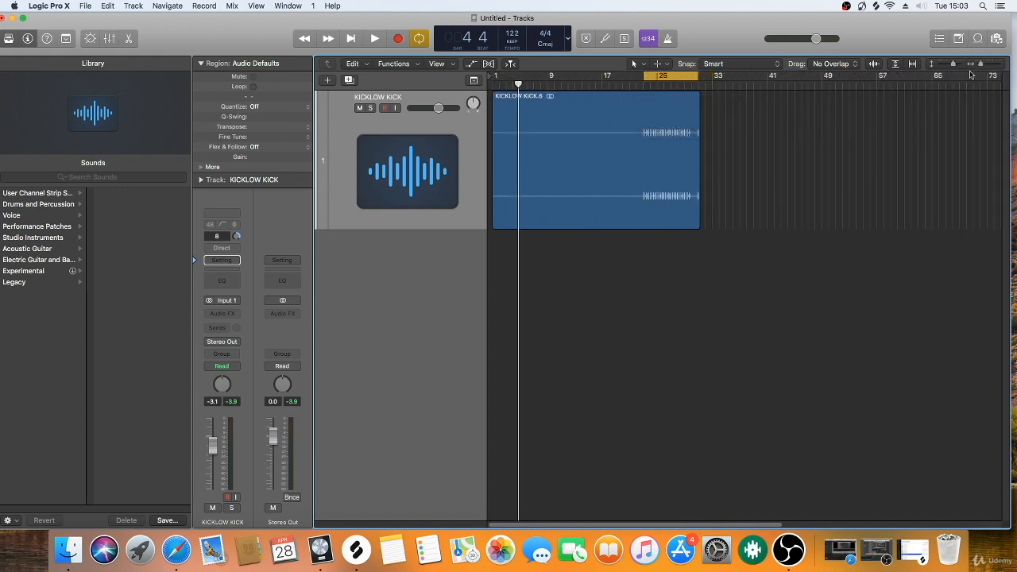
# Step: Split the KICKLOW KICK region at bar 23 with the Scissors Tool and delete the part before the kick hits
pyautogui.moveTo(981, 64); pyautogui.dragTo(983, 64)
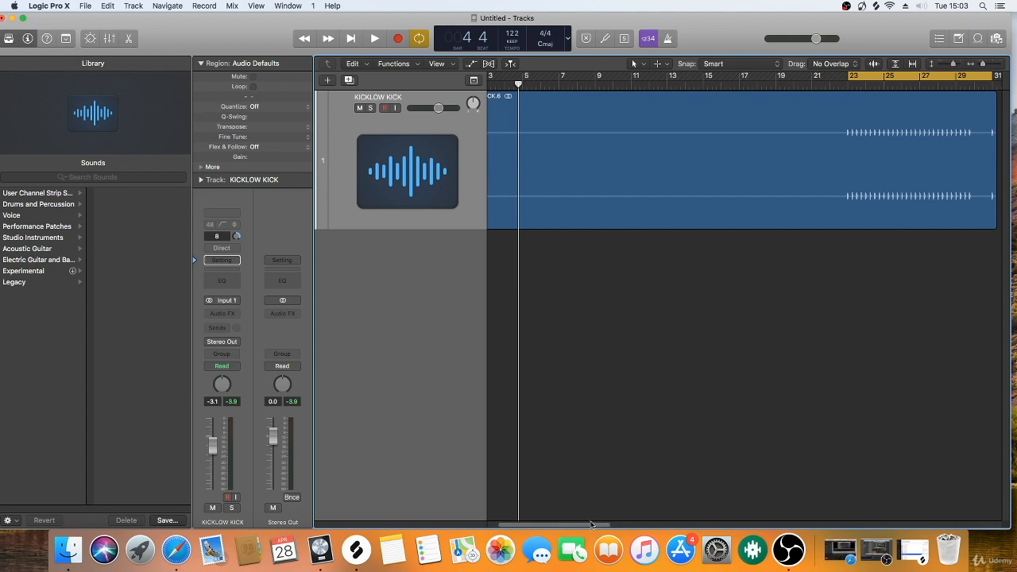
pyautogui.moveTo(585, 526); pyautogui.dragTo(588, 525)
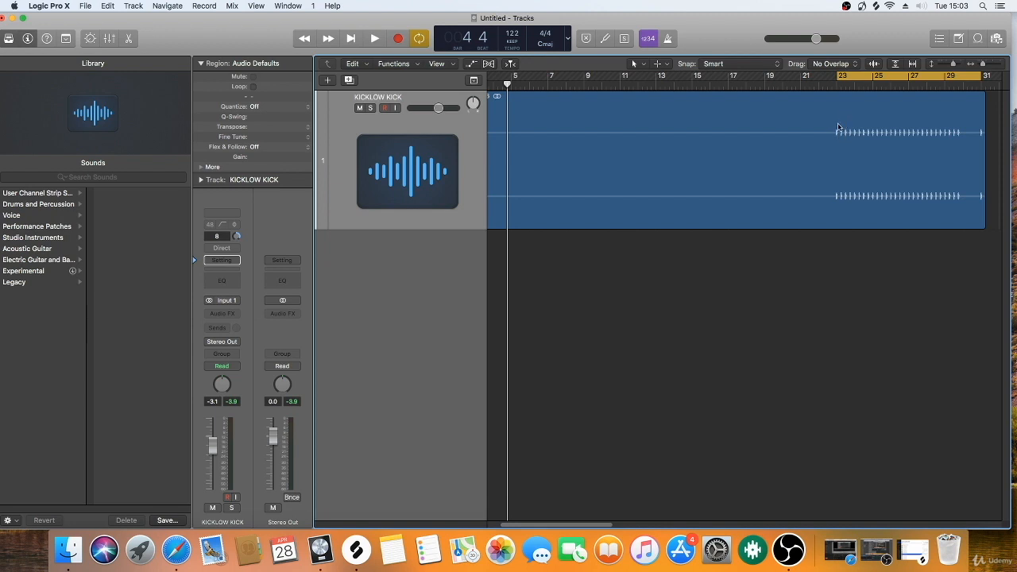
pyautogui.moveTo(588, 525); pyautogui.dragTo(627, 525)
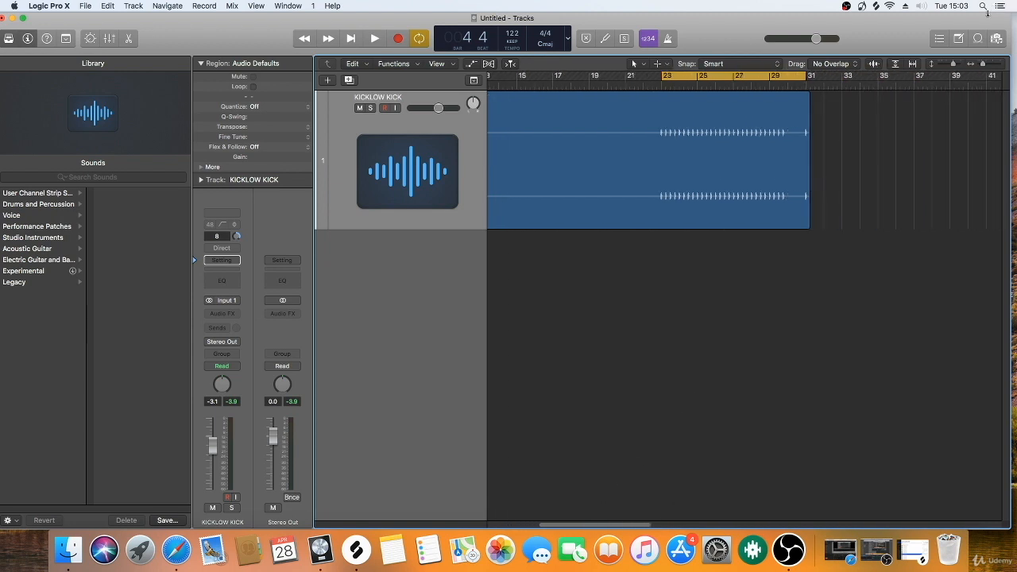
pyautogui.moveTo(984, 67); pyautogui.dragTo(987, 66)
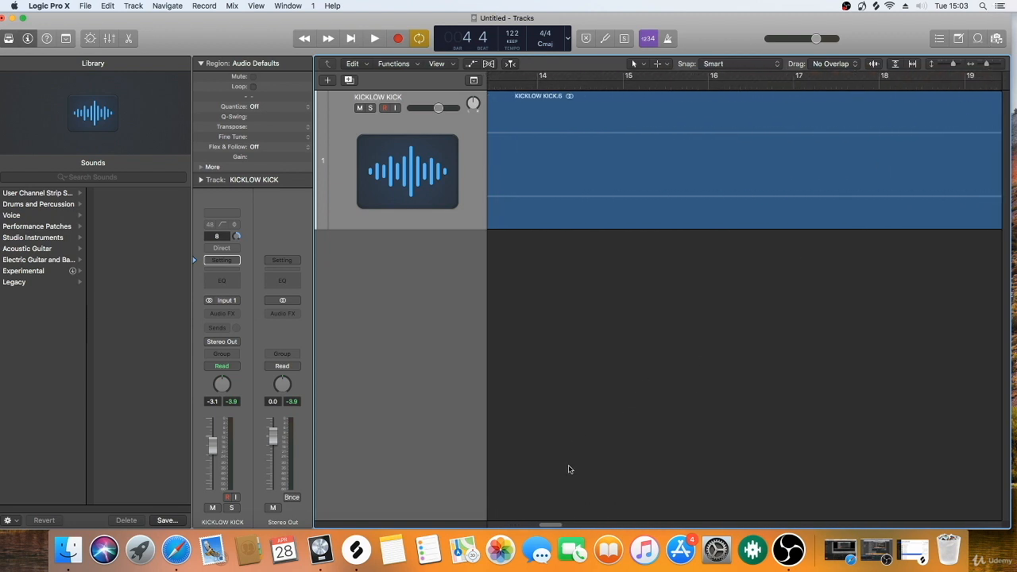
pyautogui.moveTo(554, 526); pyautogui.dragTo(592, 525)
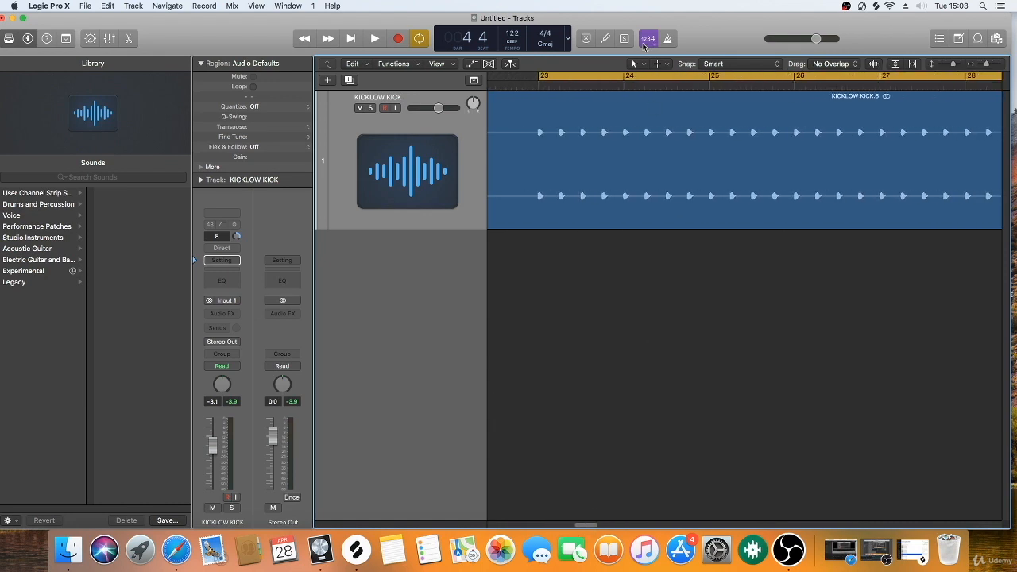
pyautogui.click(638, 63)
pyautogui.click(656, 129)
pyautogui.click(538, 99)
pyautogui.click(517, 268)
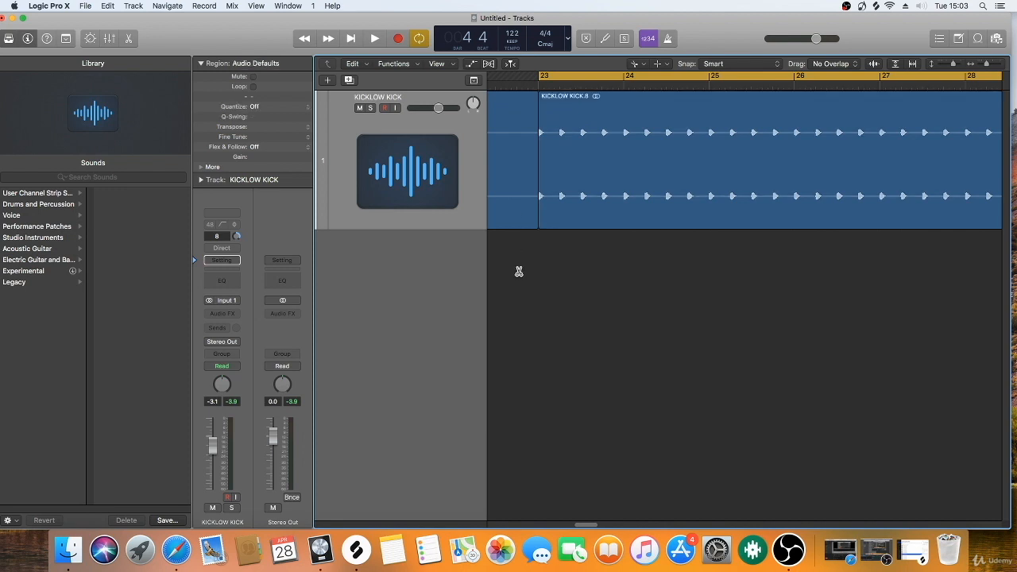
pyautogui.click(506, 135)
pyautogui.press('Delete')
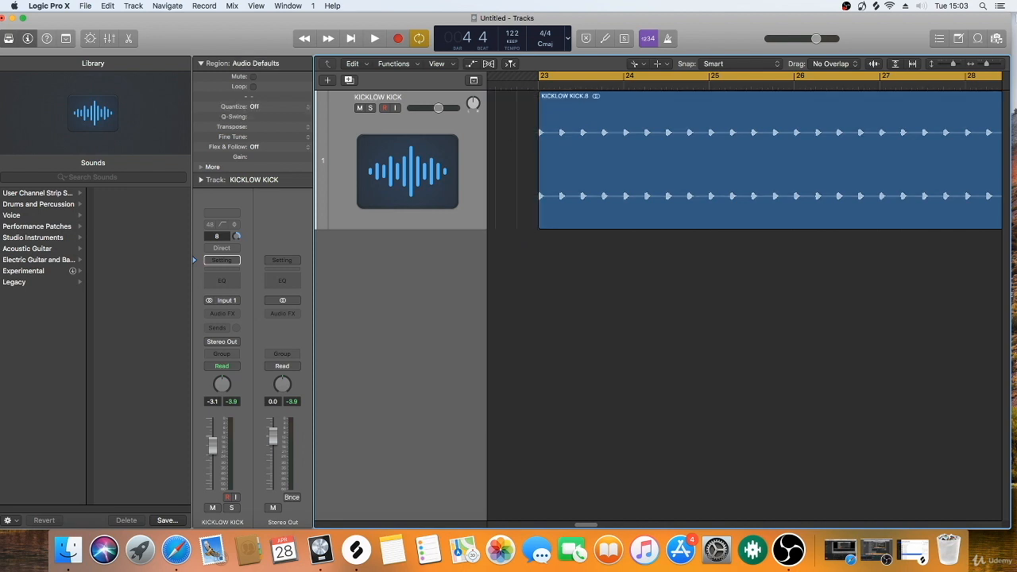
# Step: Switch back to the Pointer Tool and move the remaining kick region and the cycle range to bar 1
pyautogui.click(642, 64)
pyautogui.click(648, 73)
pyautogui.moveTo(987, 66); pyautogui.dragTo(978, 65)
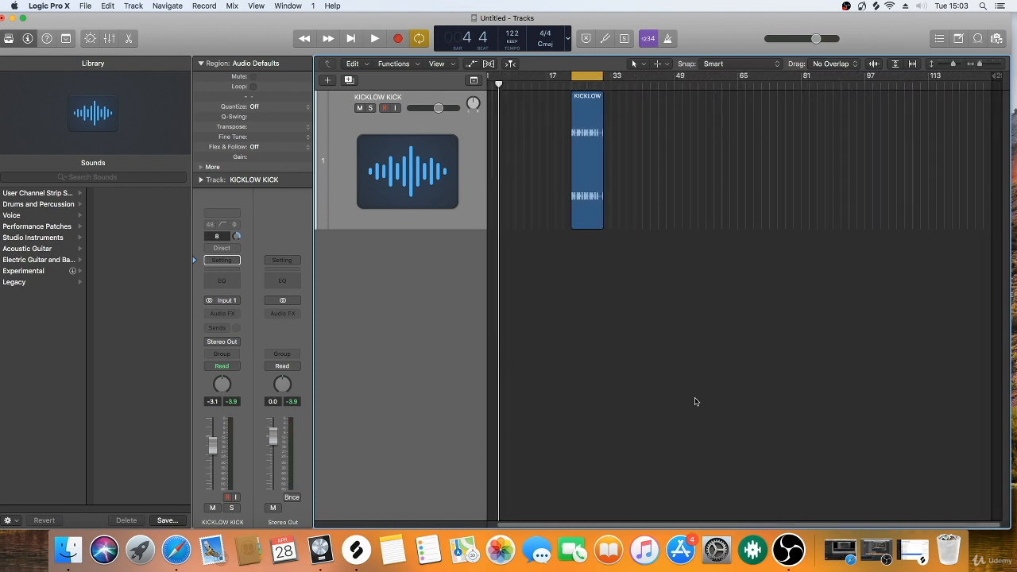
pyautogui.moveTo(533, 523); pyautogui.dragTo(453, 510)
pyautogui.moveTo(599, 140); pyautogui.dragTo(511, 140)
pyautogui.moveTo(589, 75); pyautogui.dragTo(502, 80)
# Step: Trim the end of the kick region to bar 5 and shorten the cycle range to bars 1 to 5
pyautogui.click(980, 66)
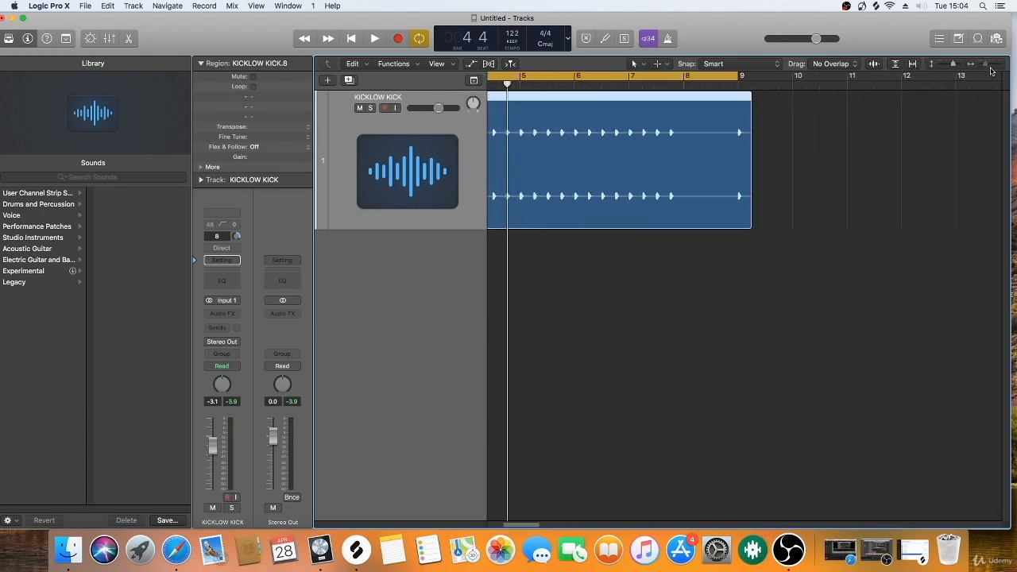
pyautogui.moveTo(522, 525); pyautogui.dragTo(506, 526)
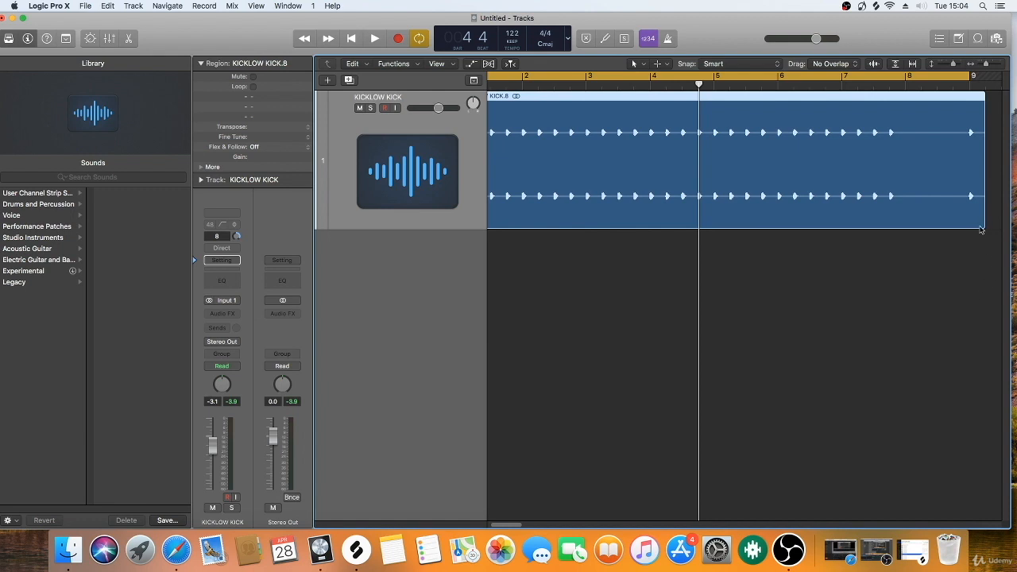
pyautogui.moveTo(982, 229); pyautogui.dragTo(713, 207)
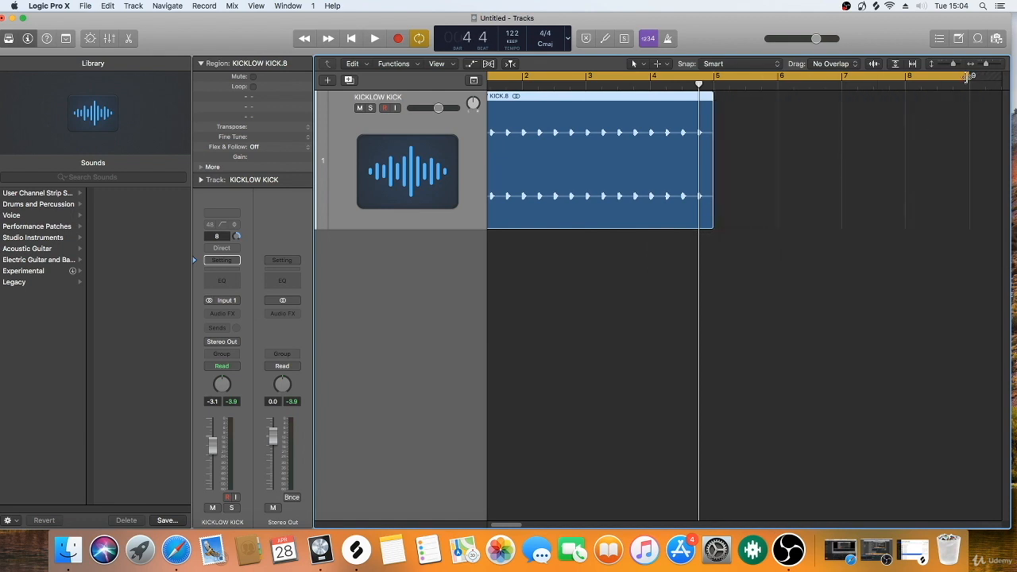
pyautogui.moveTo(967, 76); pyautogui.dragTo(716, 76)
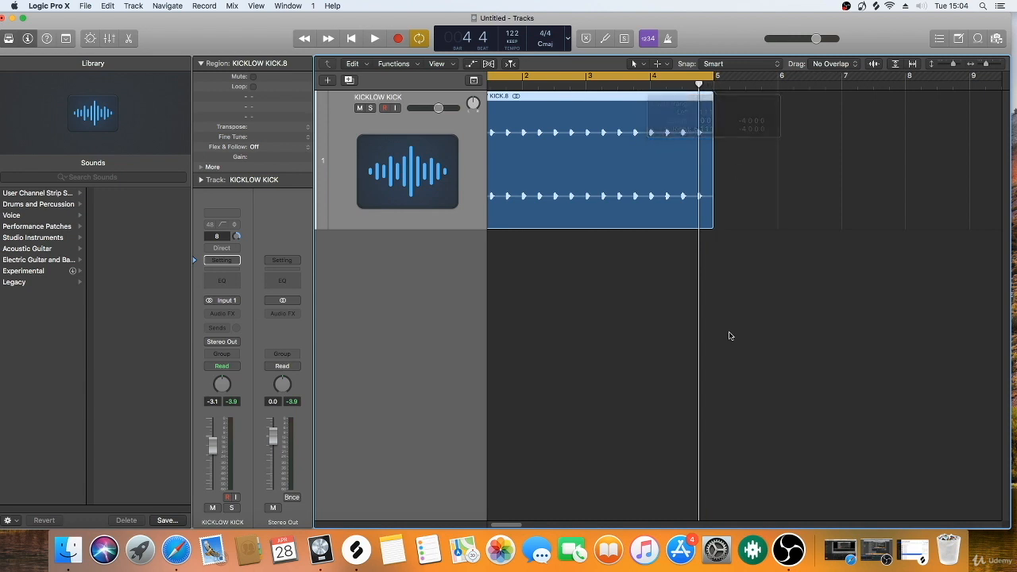
# Step: Play back the kick loop and raise the KICKLOW KICK track volume to 0.0 dB
pyautogui.press('space')
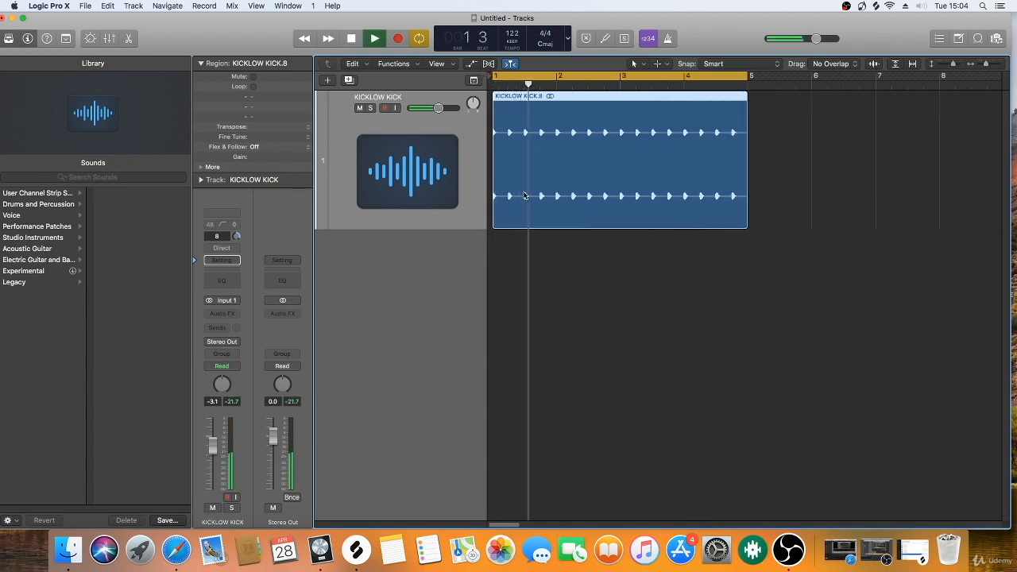
pyautogui.moveTo(438, 108); pyautogui.dragTo(445, 108)
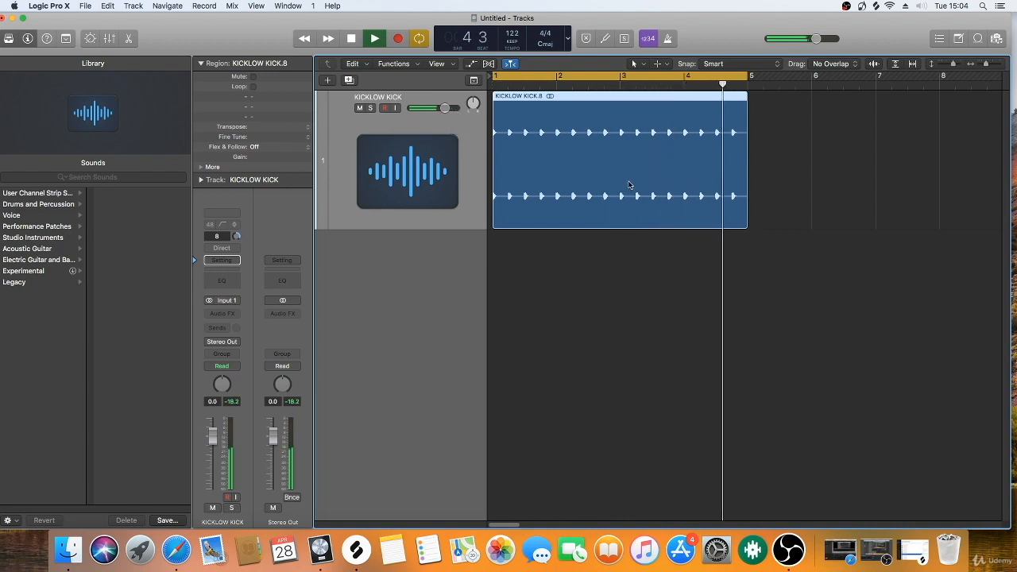
pyautogui.press('space')
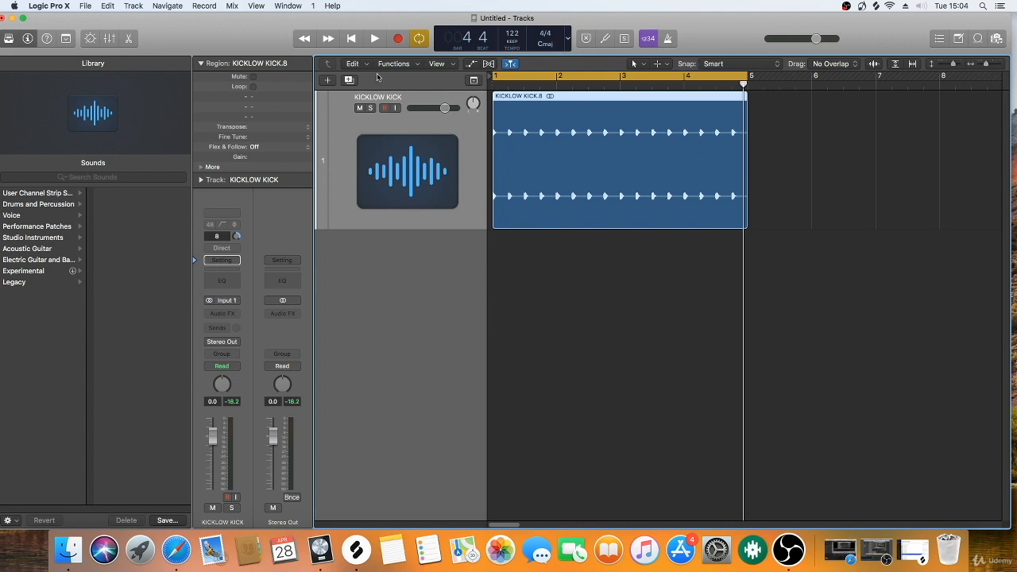
pyautogui.click(328, 82)
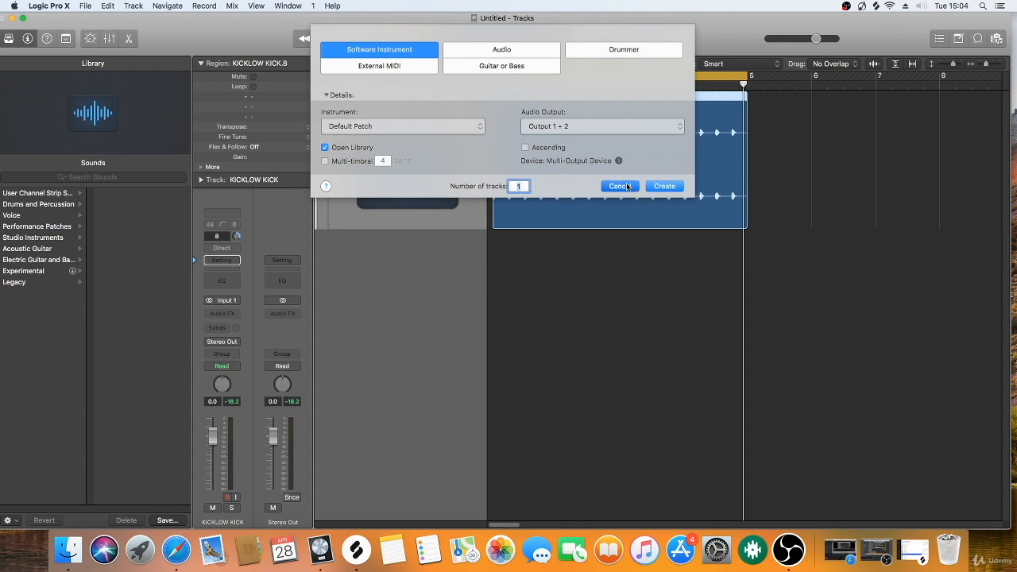
pyautogui.click(619, 186)
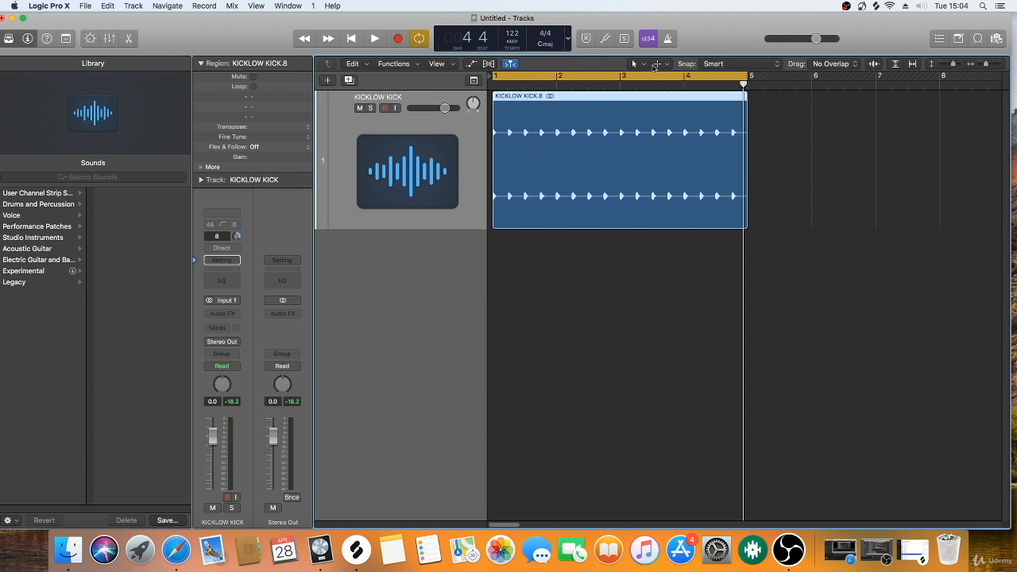
pyautogui.click(634, 63)
pyautogui.click(542, 117)
pyautogui.click(635, 65)
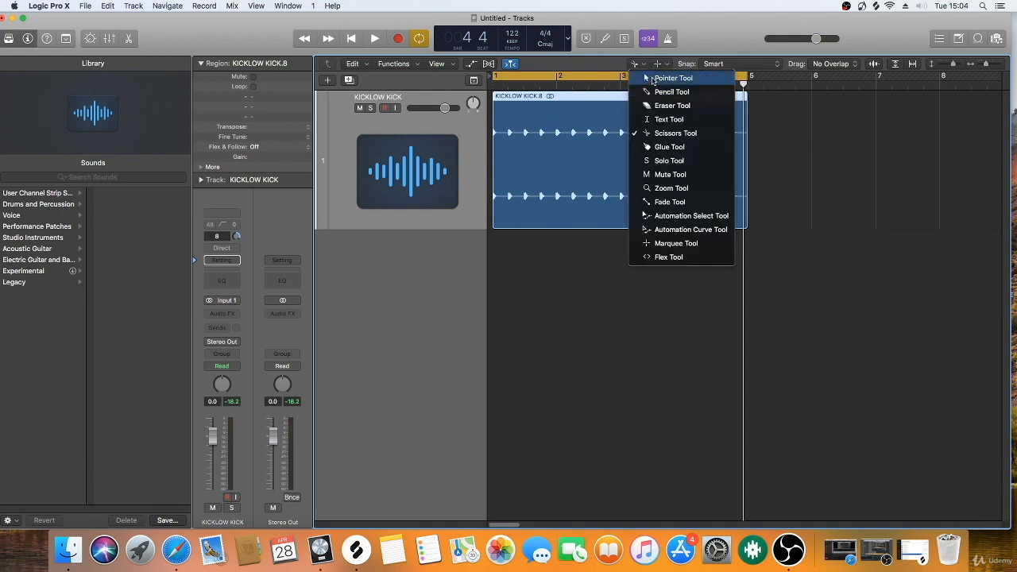
pyautogui.click(652, 79)
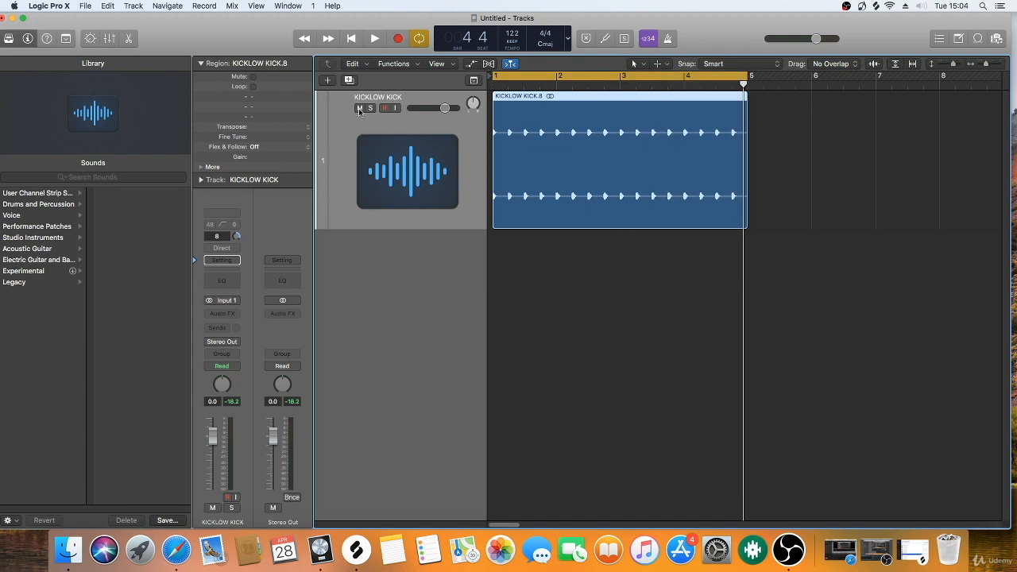
pyautogui.click(327, 81)
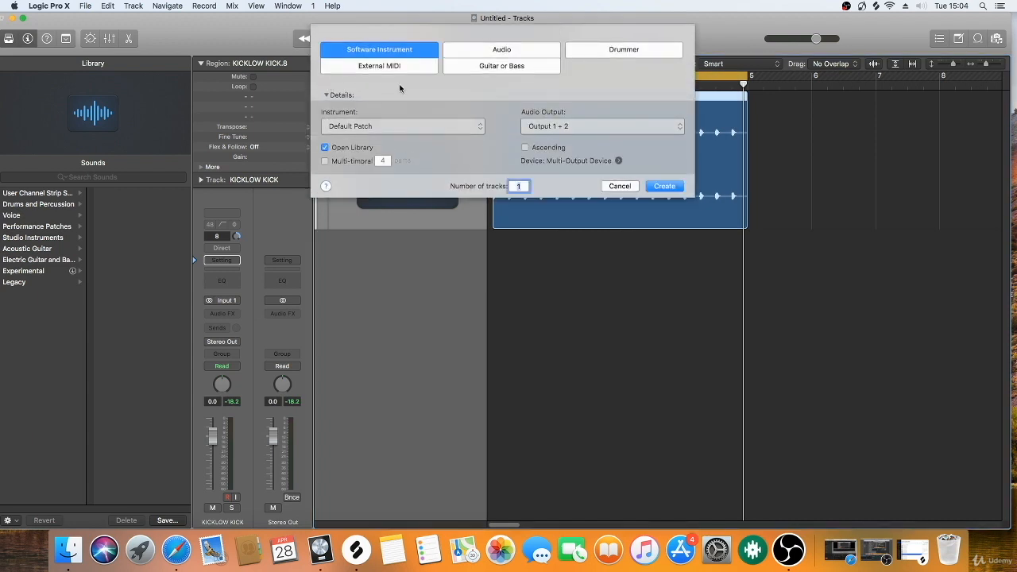
pyautogui.click(620, 186)
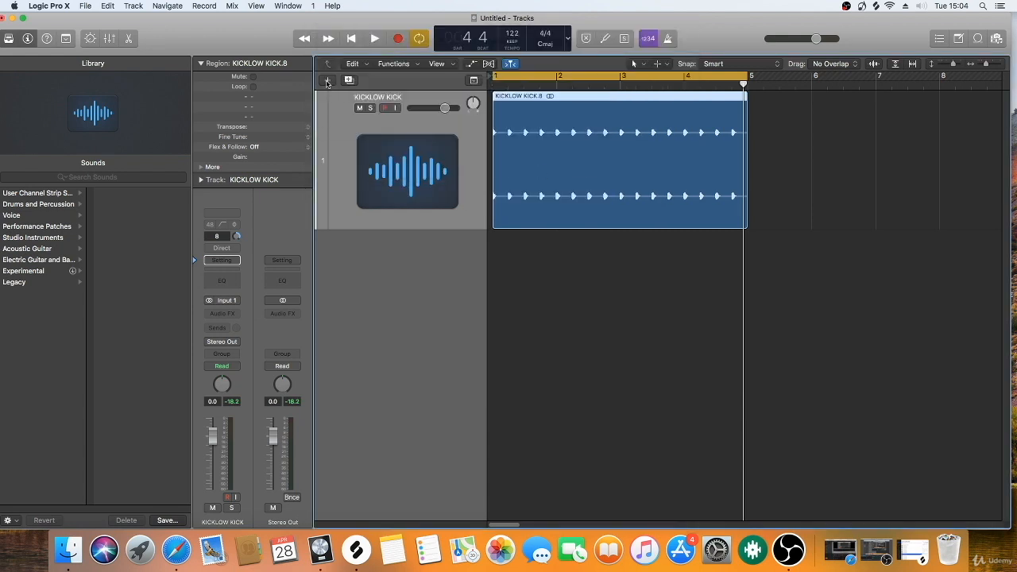
# Step: Create one software instrument track with the stereo EXS24 sampler as its instrument and open the EXS24 Instrument Editor
pyautogui.click(327, 81)
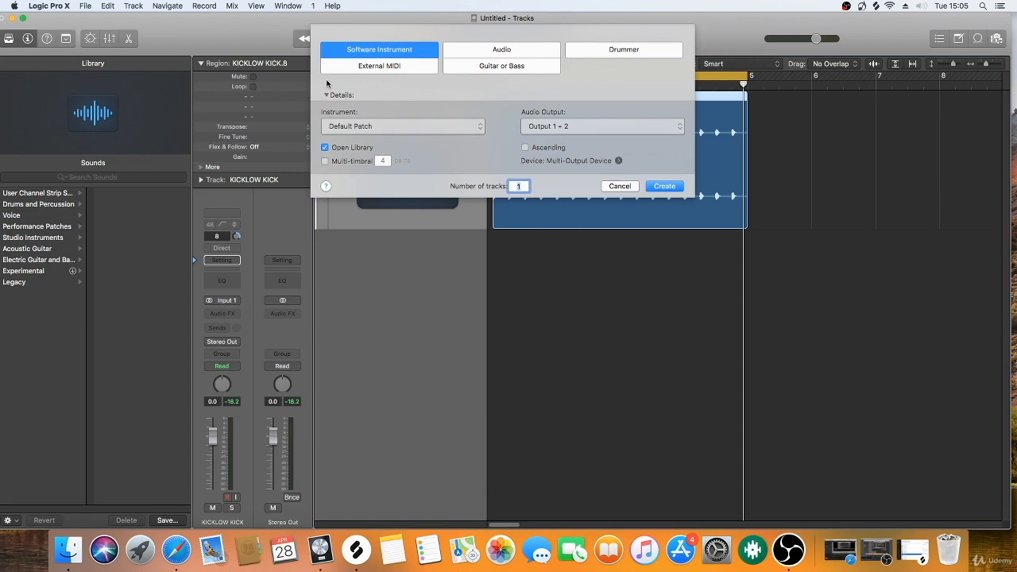
pyautogui.click(664, 186)
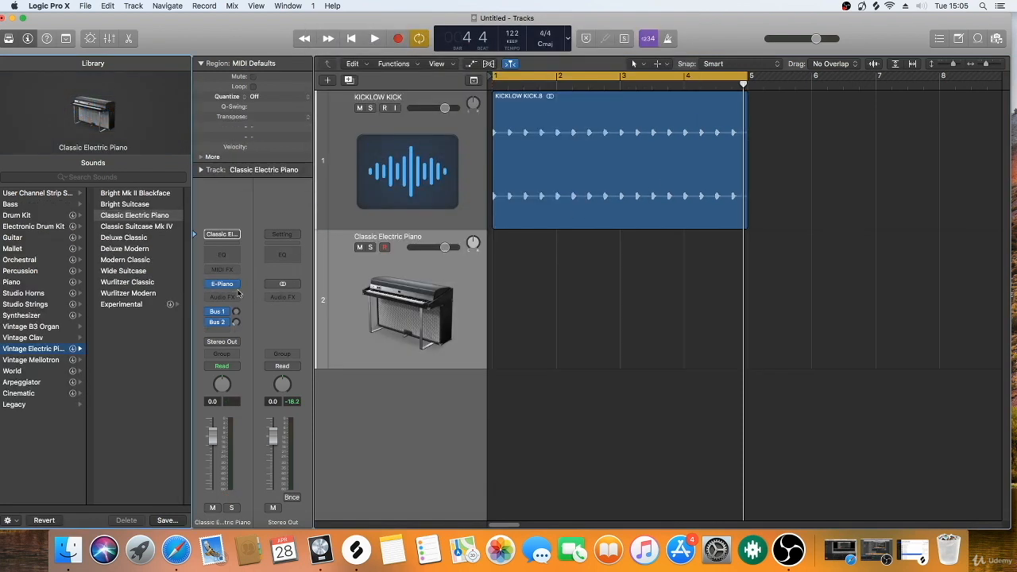
pyautogui.click(236, 289)
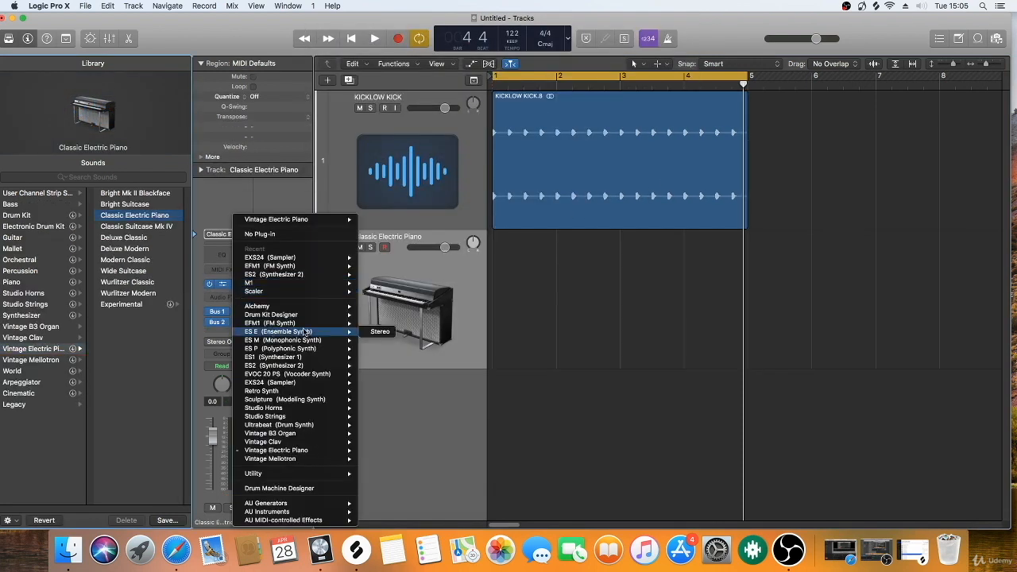
pyautogui.moveTo(281, 387)
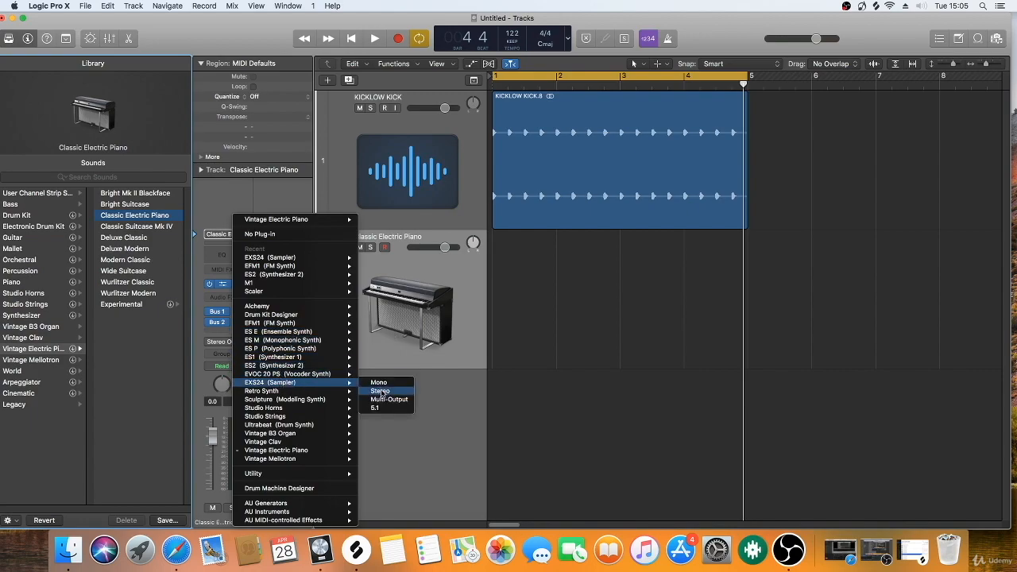
pyautogui.click(380, 391)
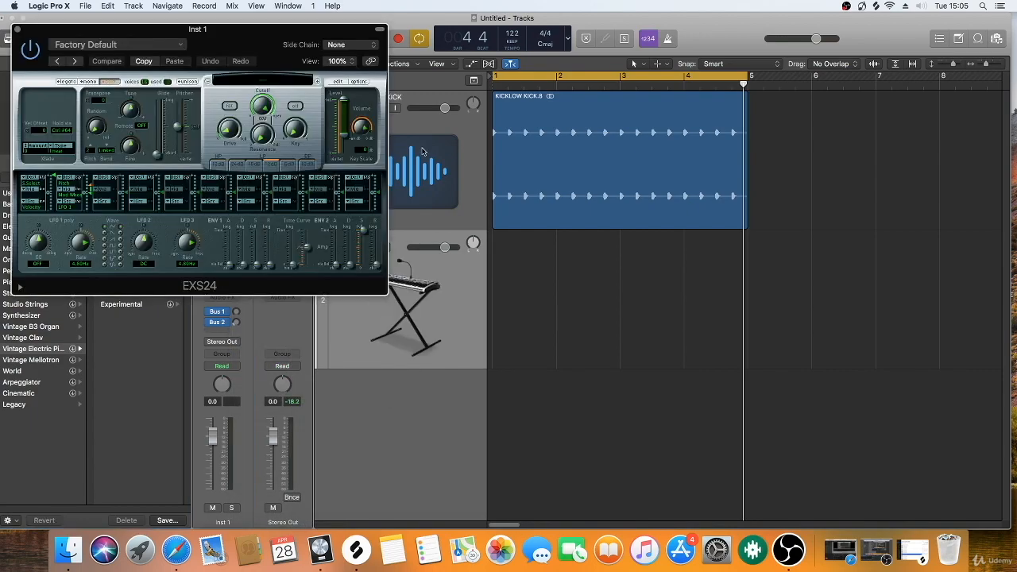
pyautogui.click(338, 82)
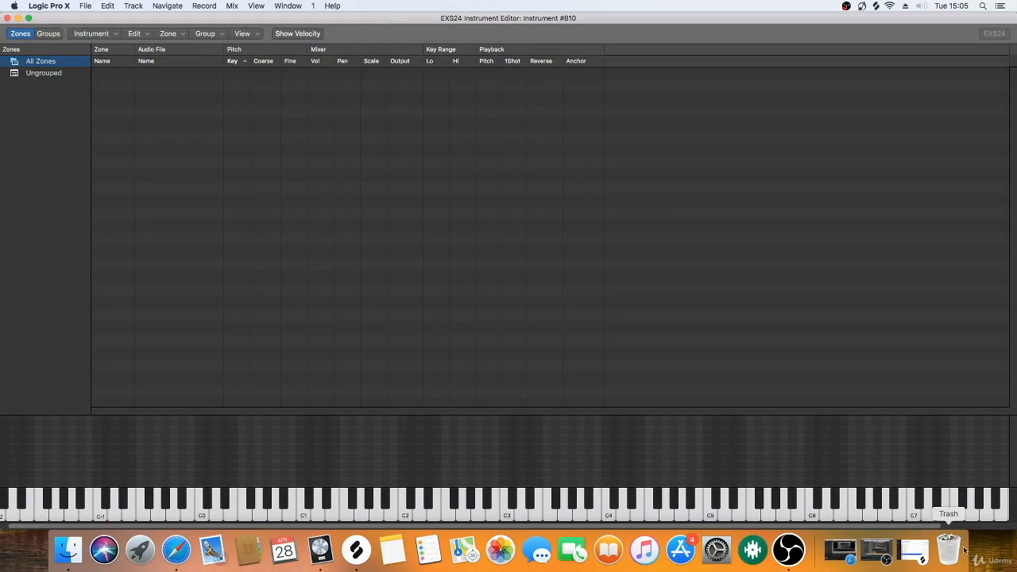
# Step: Shrink the EXS24 Instrument Editor window and shift it away from the screen edge
pyautogui.moveTo(1011, 528); pyautogui.dragTo(851, 449)
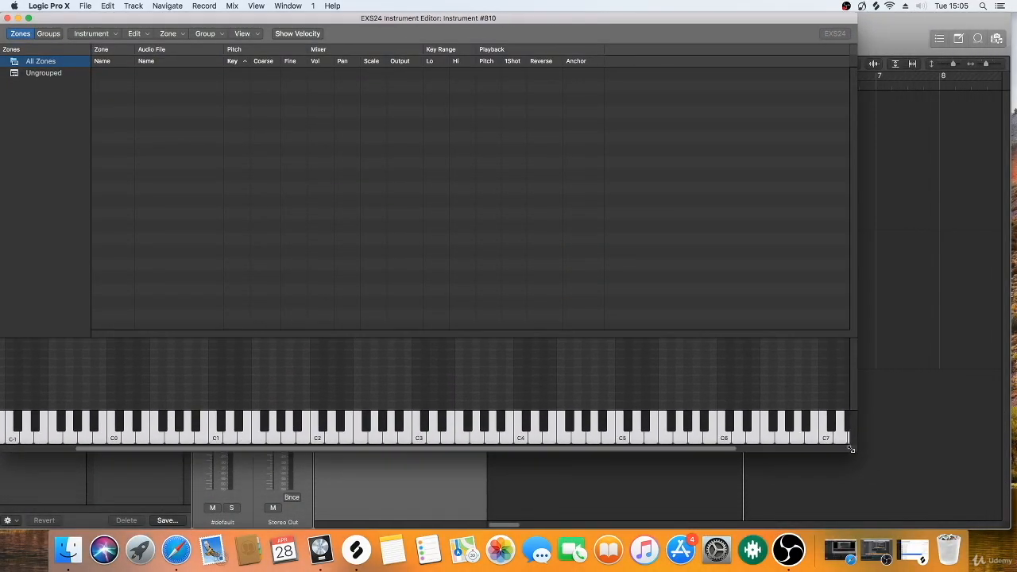
pyautogui.moveTo(287, 20); pyautogui.dragTo(349, 20)
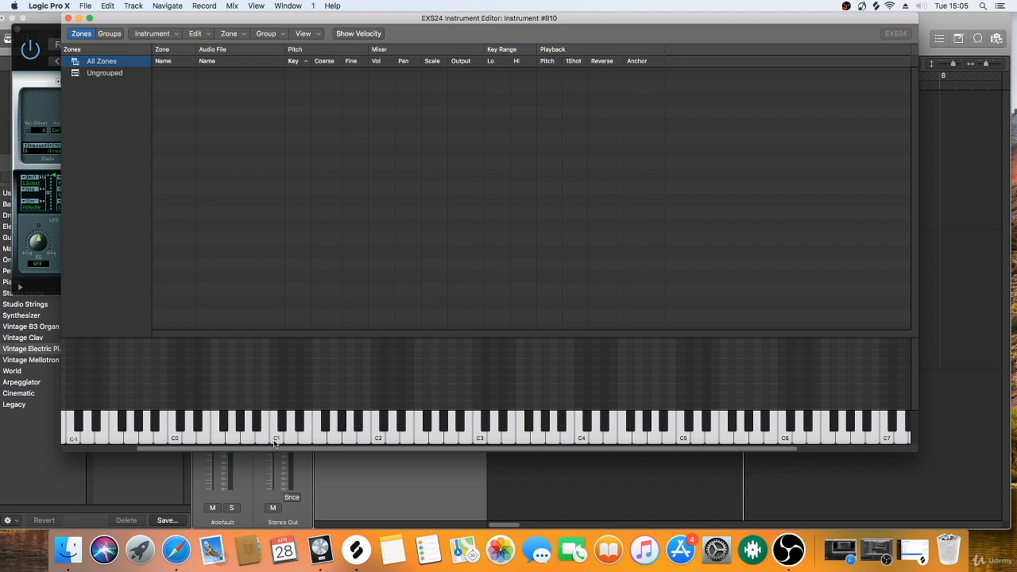
pyautogui.moveTo(188, 435); pyautogui.dragTo(157, 425)
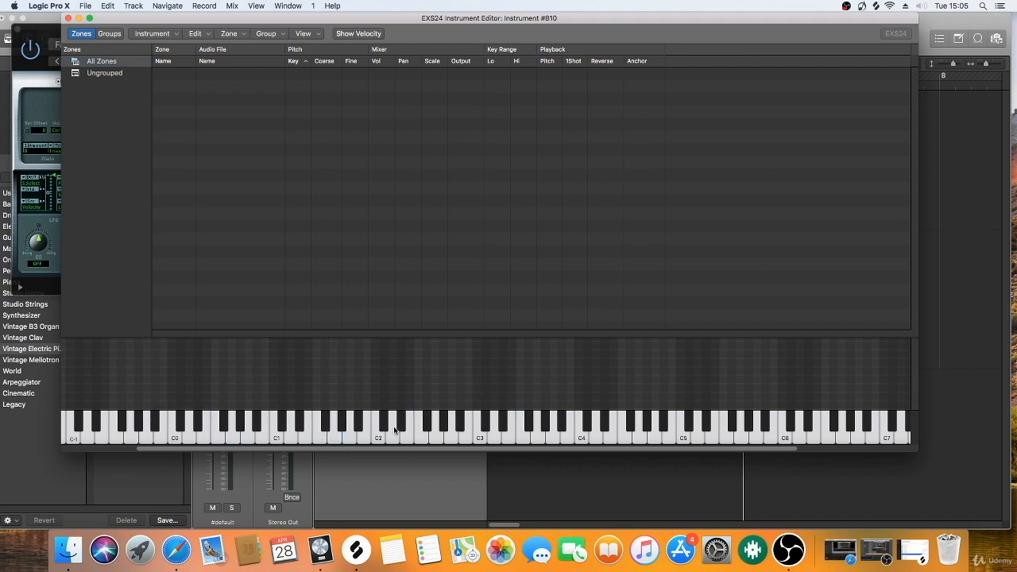
# Step: Switch to Splice and audition kick samples, including NOIZU_kick_loop_house_05_124, TFH_Kick_Loop_12_124 and NOIZU_kick_one_shot_house_06
pyautogui.click(356, 552)
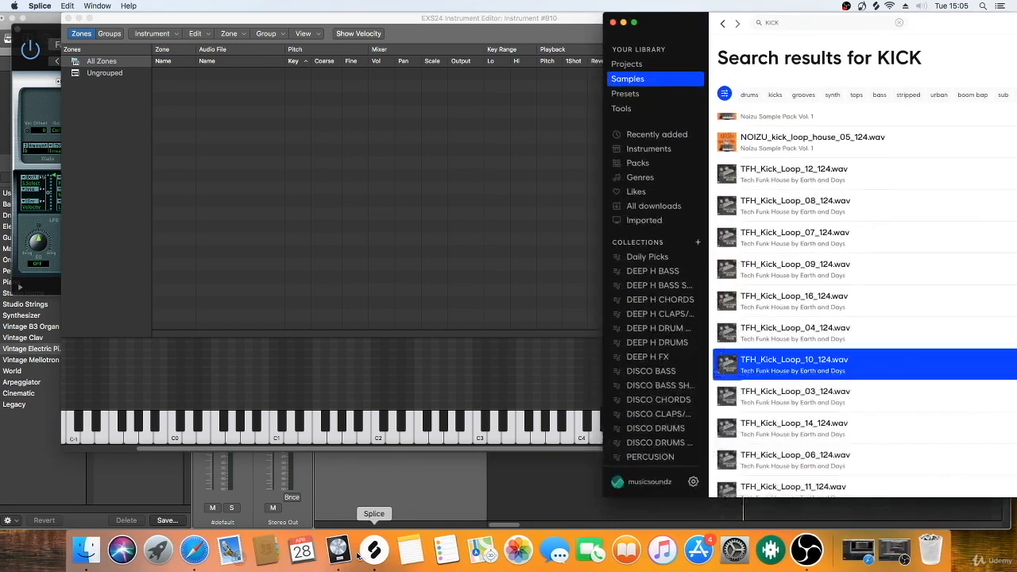
pyautogui.moveTo(749, 425)
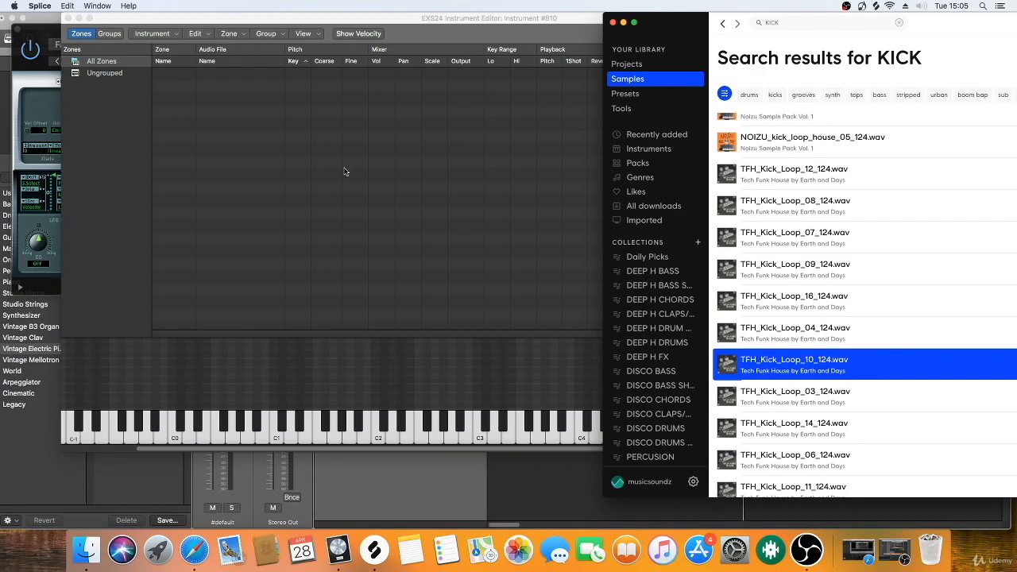
pyautogui.click(728, 143)
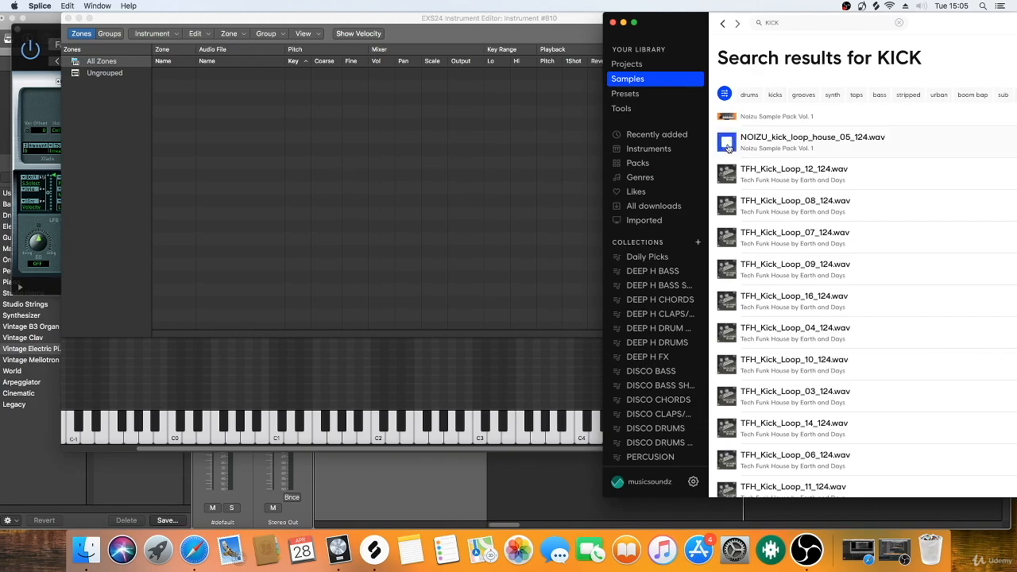
pyautogui.click(727, 179)
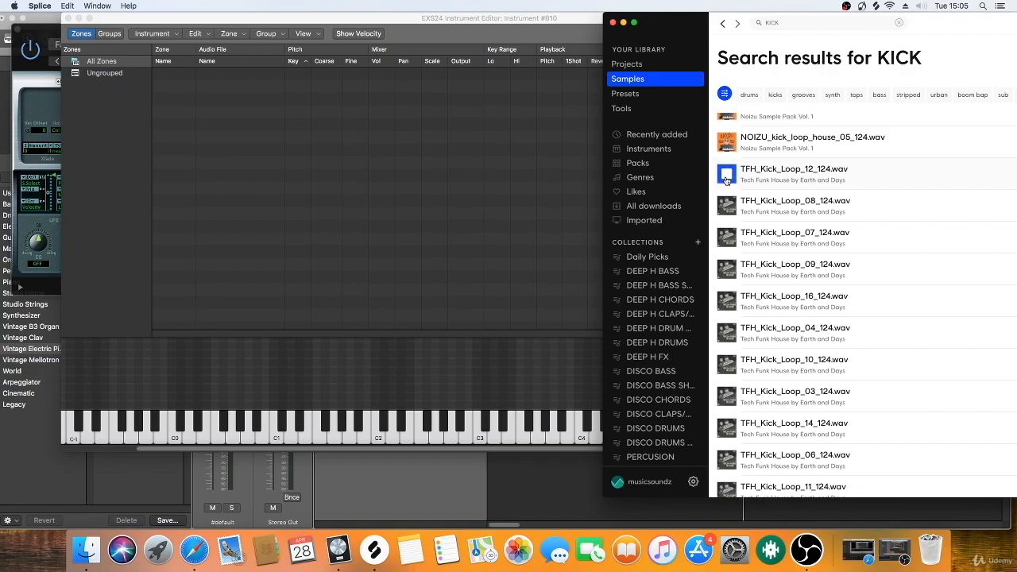
pyautogui.scroll(2, 727, 179)
pyautogui.click(729, 163)
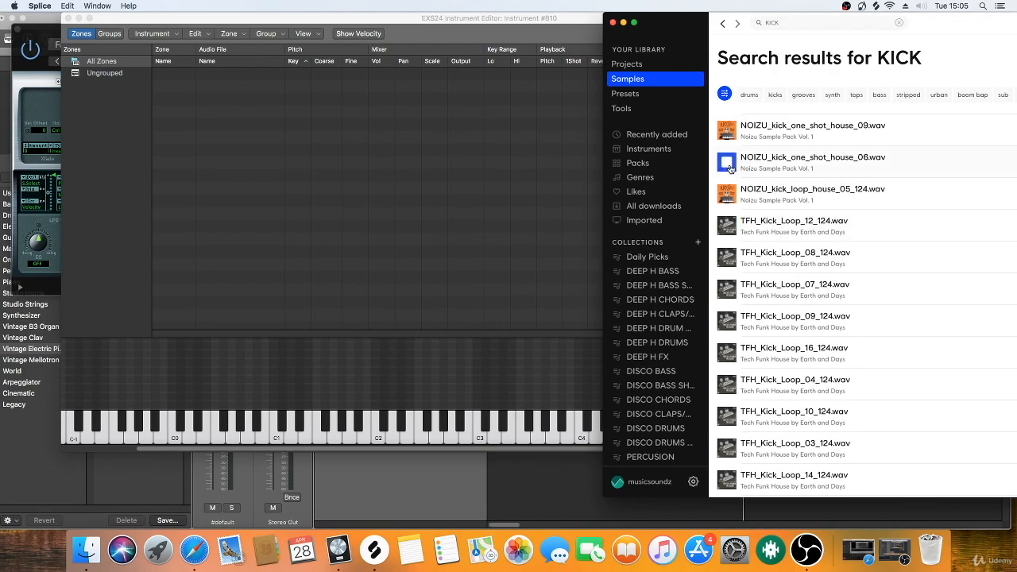
pyautogui.scroll(10, 730, 168)
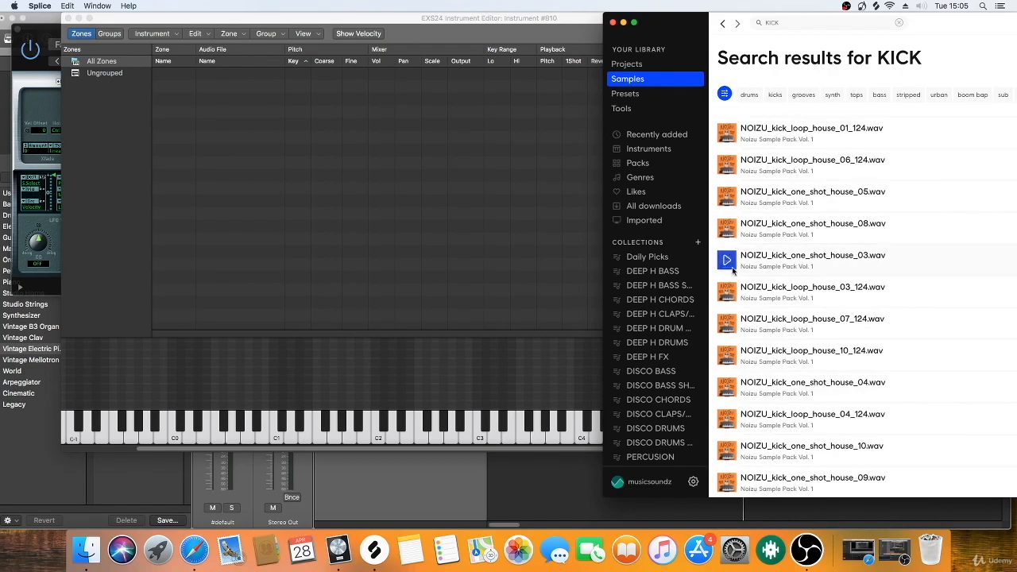
# Step: Audition NOIZU_kick_one_shot_house_03.wav and add it as a zone in Logic Pro X's EXS24 Instrument Editor
pyautogui.click(726, 291)
pyautogui.click(726, 262)
pyautogui.moveTo(775, 259); pyautogui.dragTo(300, 271)
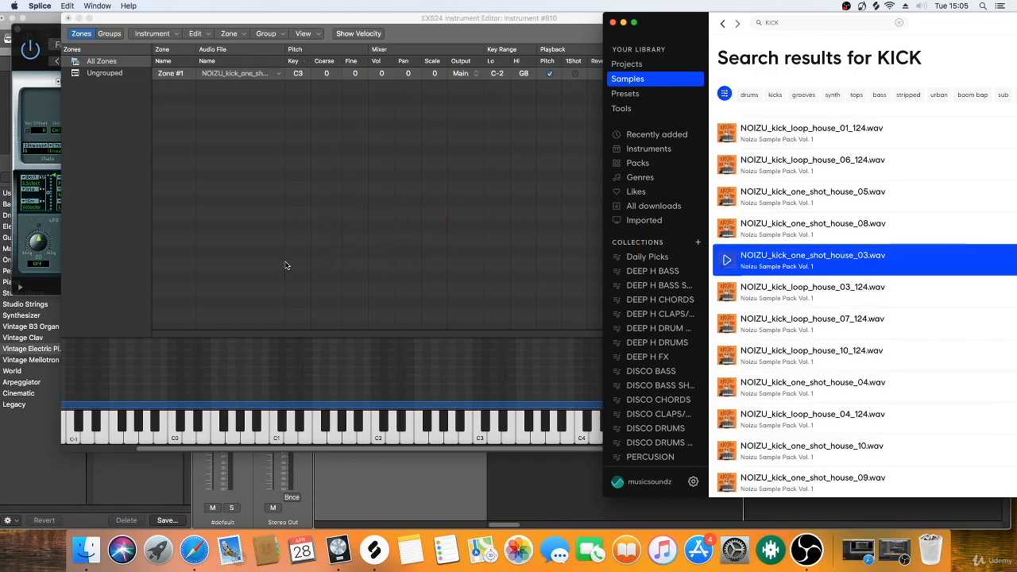
pyautogui.click(303, 376)
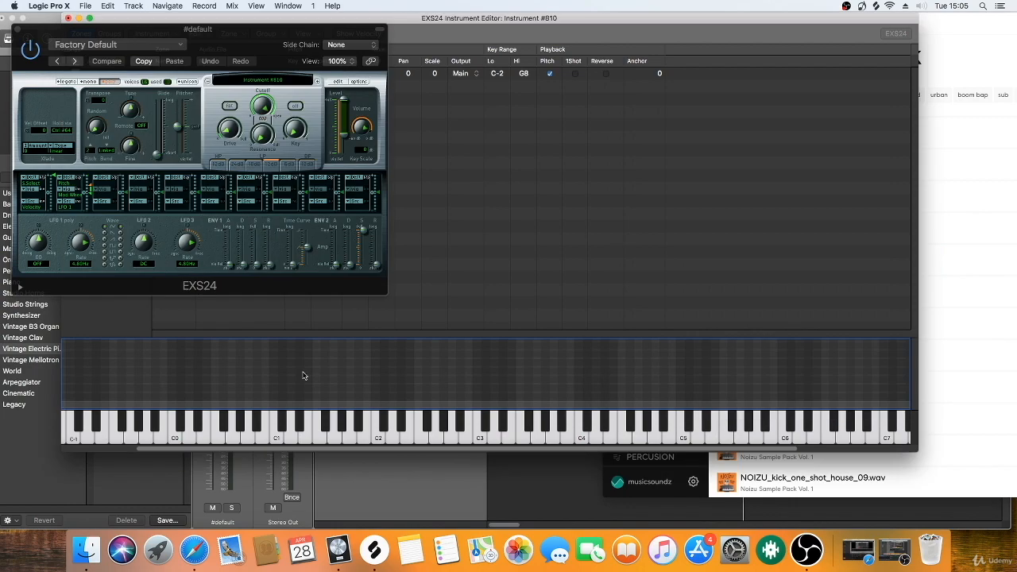
pyautogui.click(410, 374)
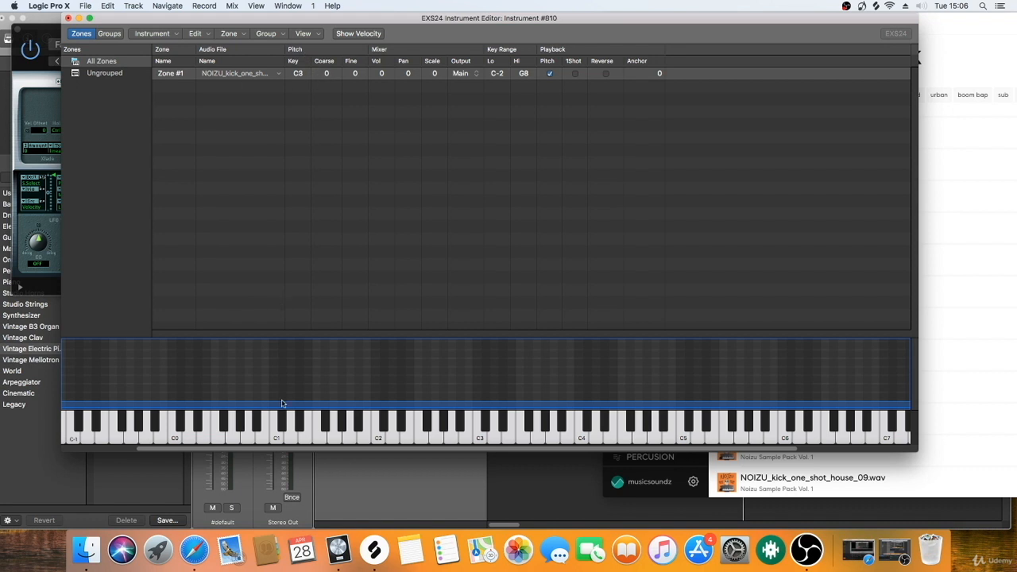
# Step: Set the kick zone's root key to C1 and test the sound on the C1 key
pyautogui.doubleClick(298, 74)
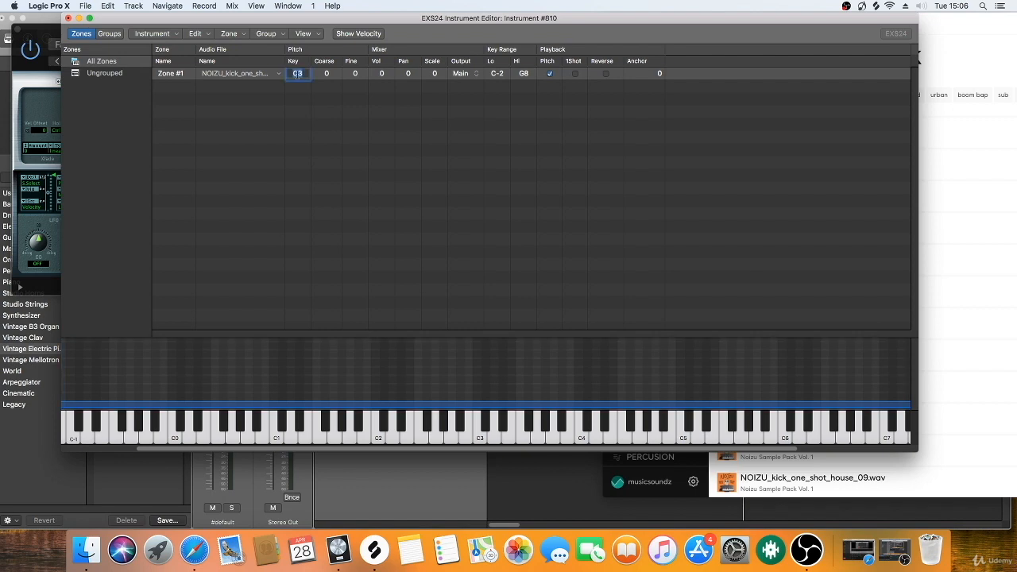
pyautogui.write('C')
pyautogui.press('Return')
pyautogui.click(276, 437)
pyautogui.click(276, 438)
pyautogui.click(275, 439)
pyautogui.click(275, 438)
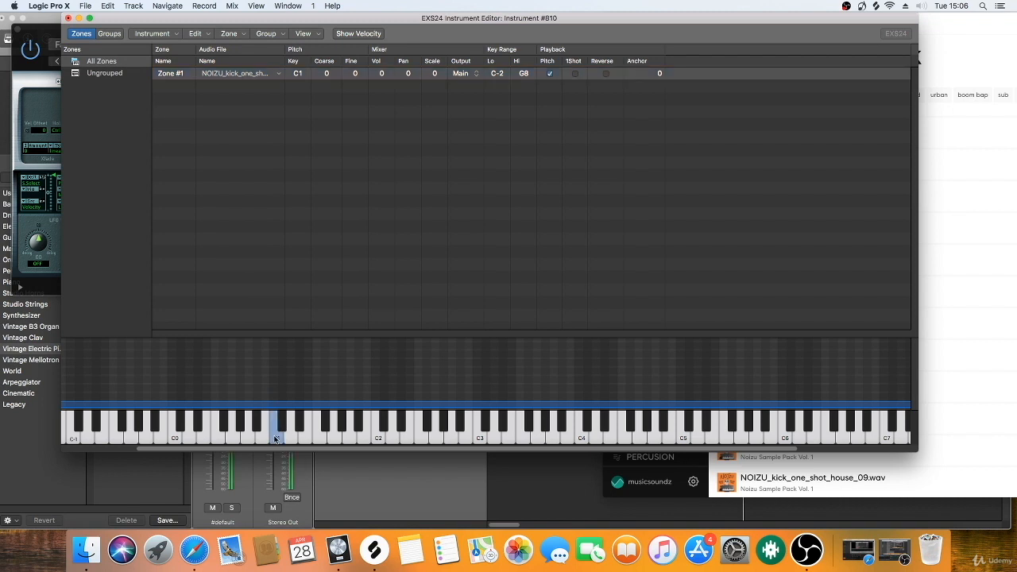
pyautogui.click(275, 439)
pyautogui.click(275, 439)
# Step: Reposition the editor window and shorten the kick zone's key range to end at F#1
pyautogui.moveTo(299, 22); pyautogui.dragTo(485, 22)
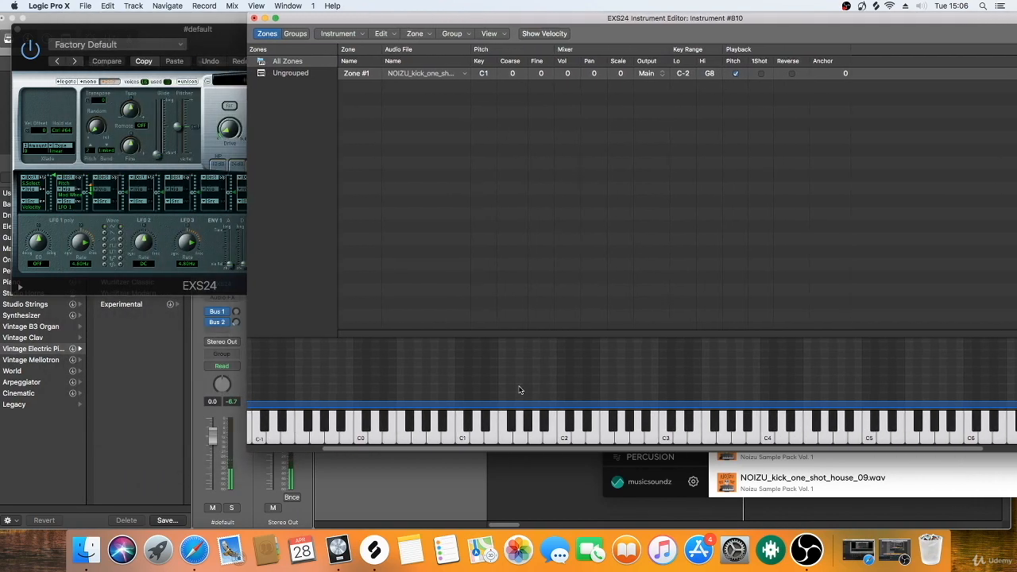
pyautogui.doubleClick(561, 16)
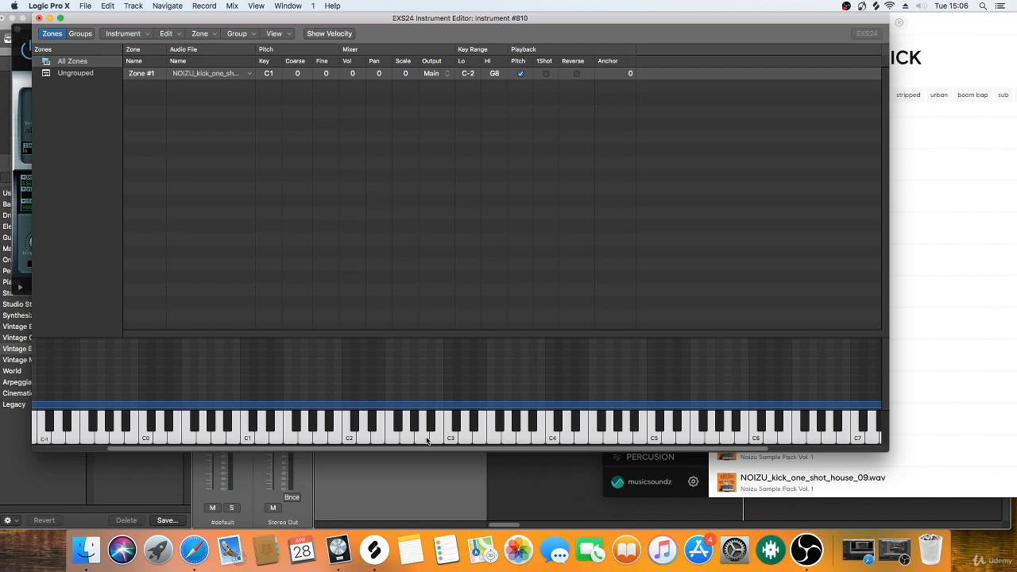
pyautogui.moveTo(424, 451); pyautogui.dragTo(708, 451)
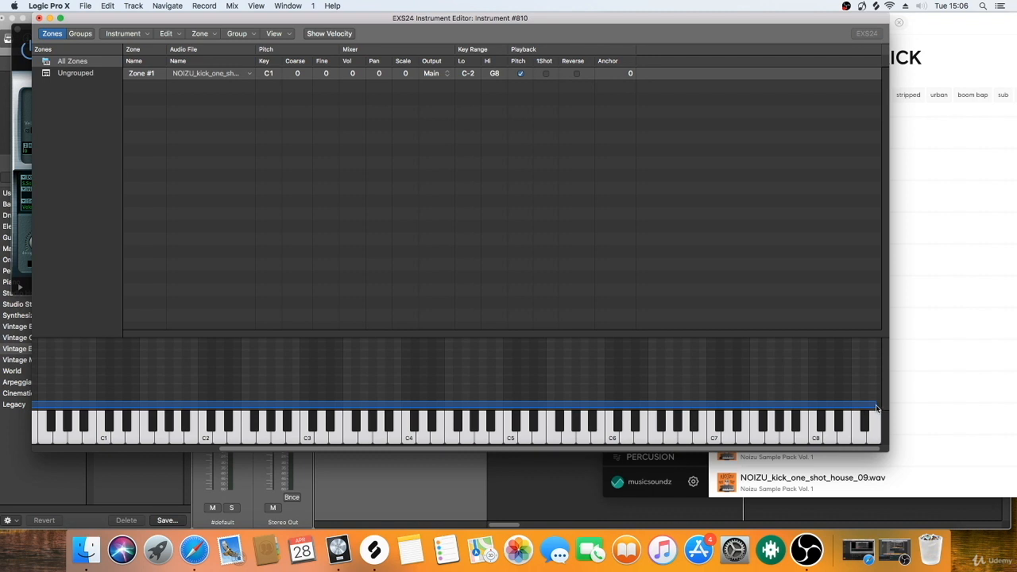
pyautogui.moveTo(875, 405); pyautogui.dragTo(154, 427)
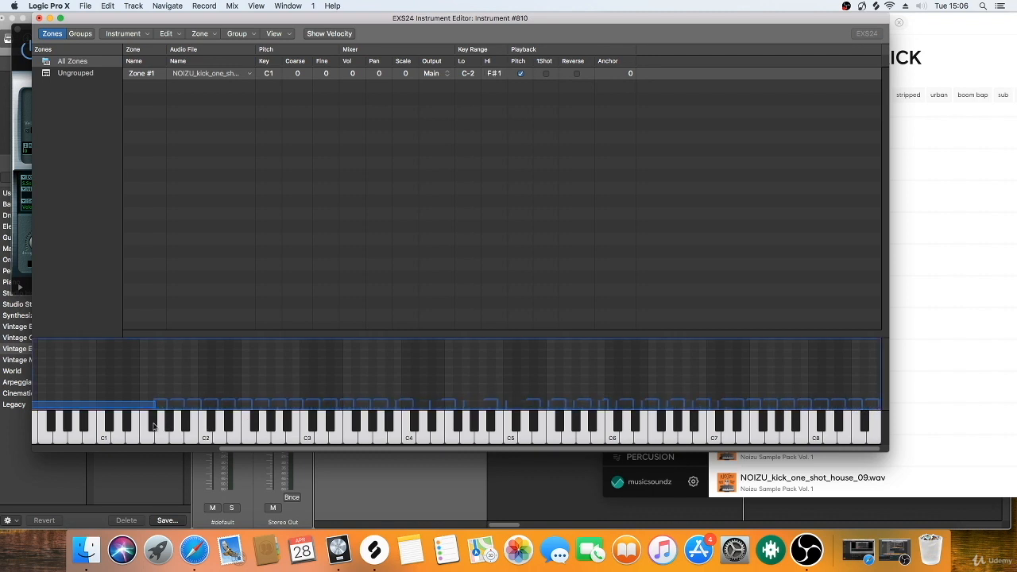
pyautogui.click(294, 377)
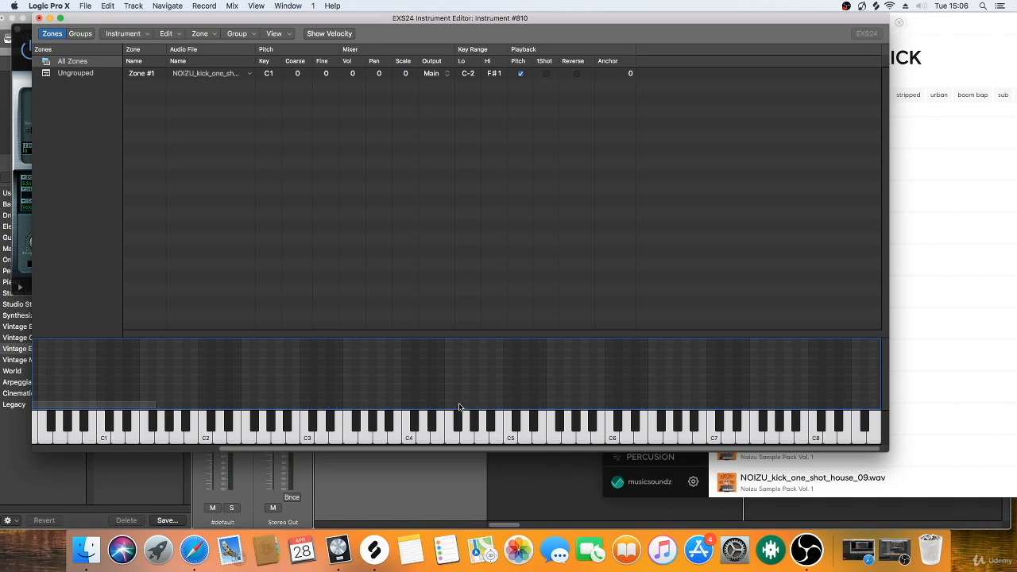
# Step: Search Splice for CLAP, audition MDH_Clap_20.wav and add it as a second zone in the EXS24 Instrument Editor
pyautogui.click(911, 399)
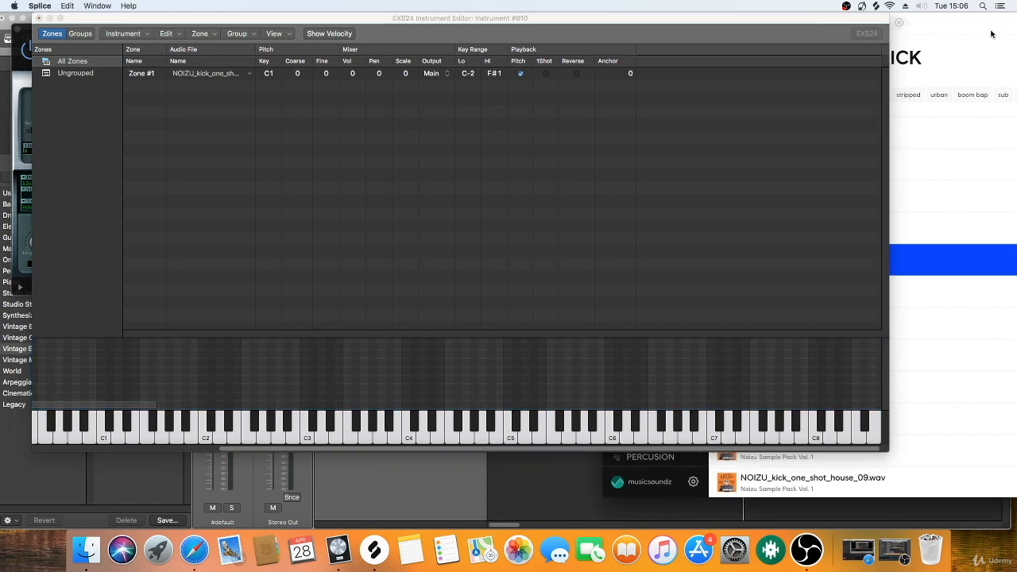
pyautogui.click(899, 22)
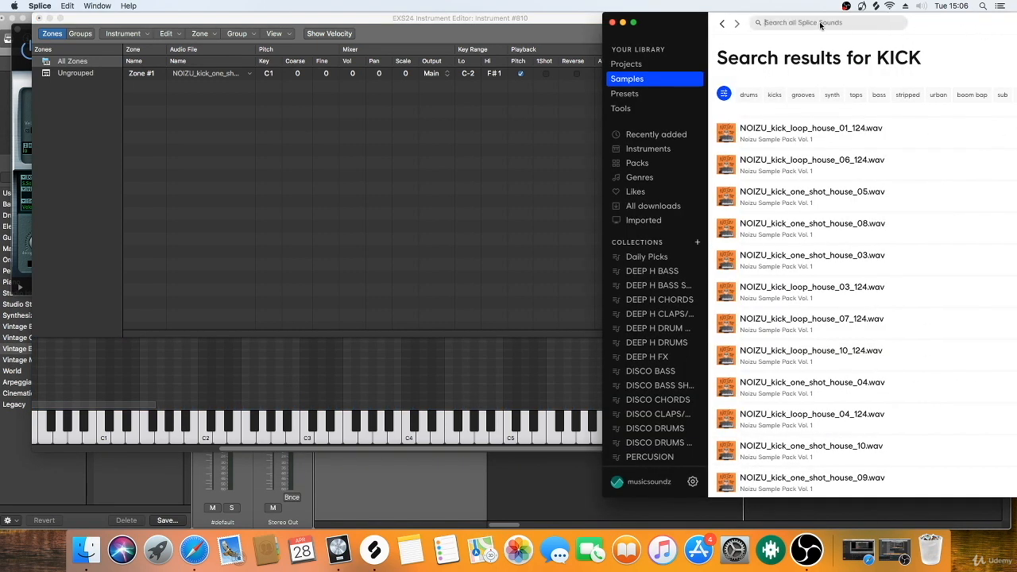
pyautogui.write('CLAP')
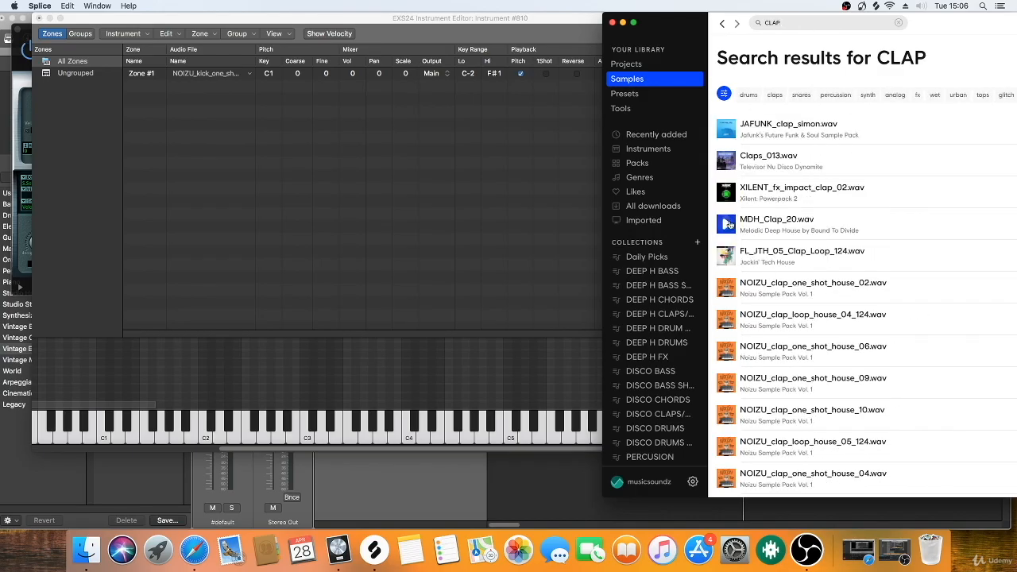
pyautogui.click(730, 226)
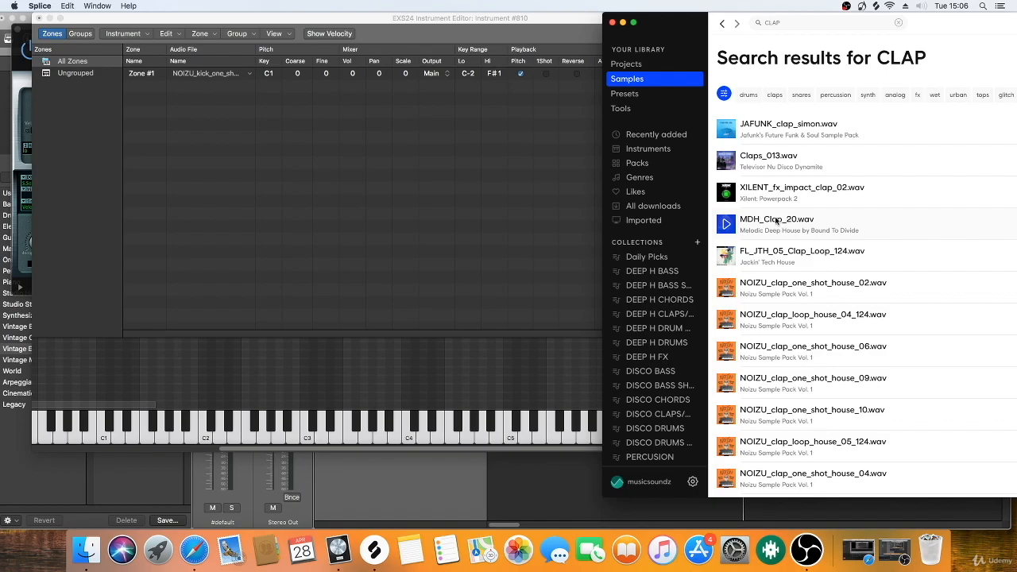
pyautogui.moveTo(777, 221); pyautogui.dragTo(182, 319)
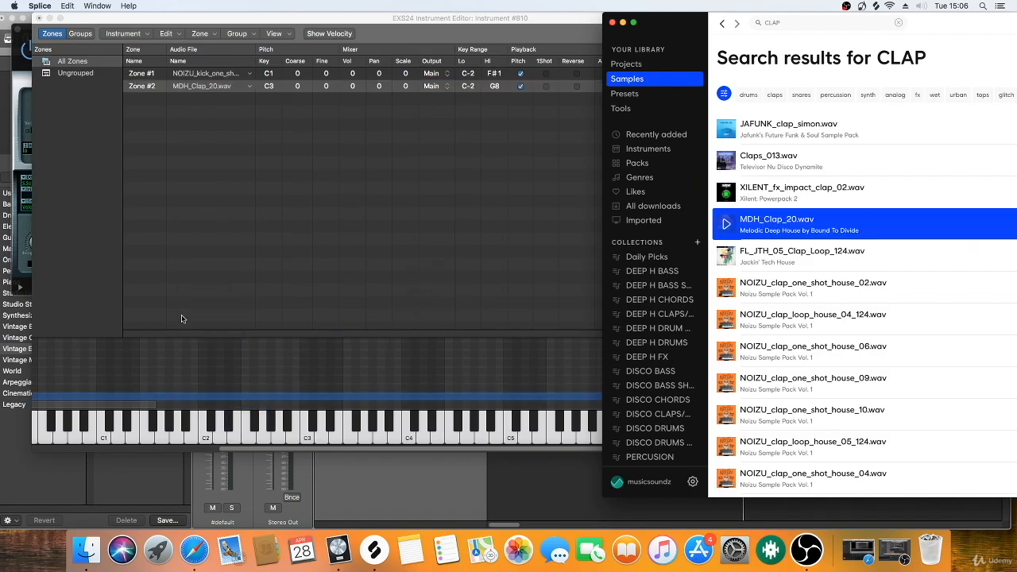
# Step: Widen the editor window slightly and narrow the clap zone's key range to the single key C2
pyautogui.click(246, 448)
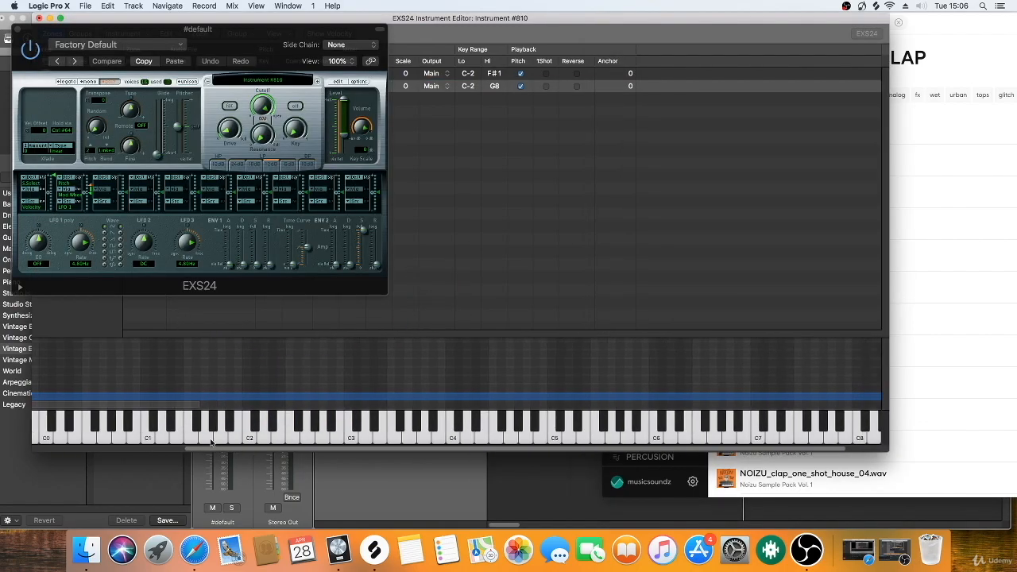
pyautogui.moveTo(210, 443); pyautogui.dragTo(23, 395)
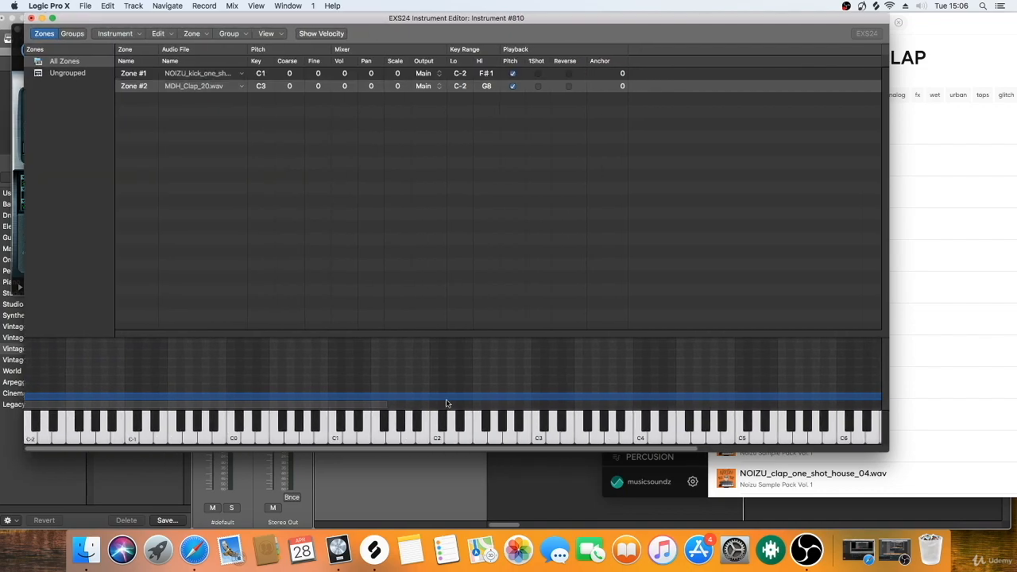
pyautogui.moveTo(490, 450); pyautogui.dragTo(843, 440)
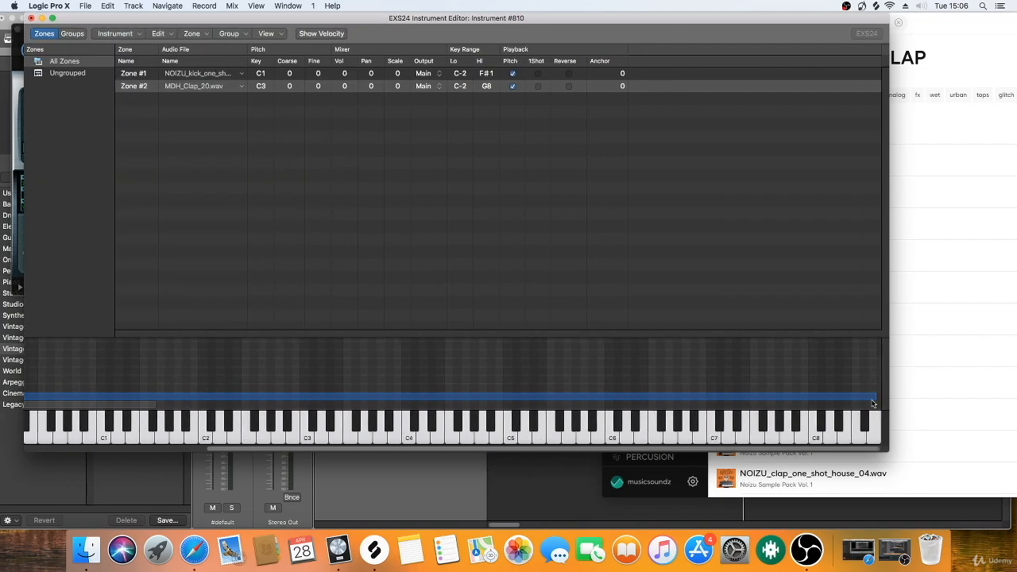
pyautogui.moveTo(875, 398); pyautogui.dragTo(40, 391)
pyautogui.moveTo(236, 451); pyautogui.dragTo(56, 431)
pyautogui.moveTo(92, 395); pyautogui.dragTo(506, 428)
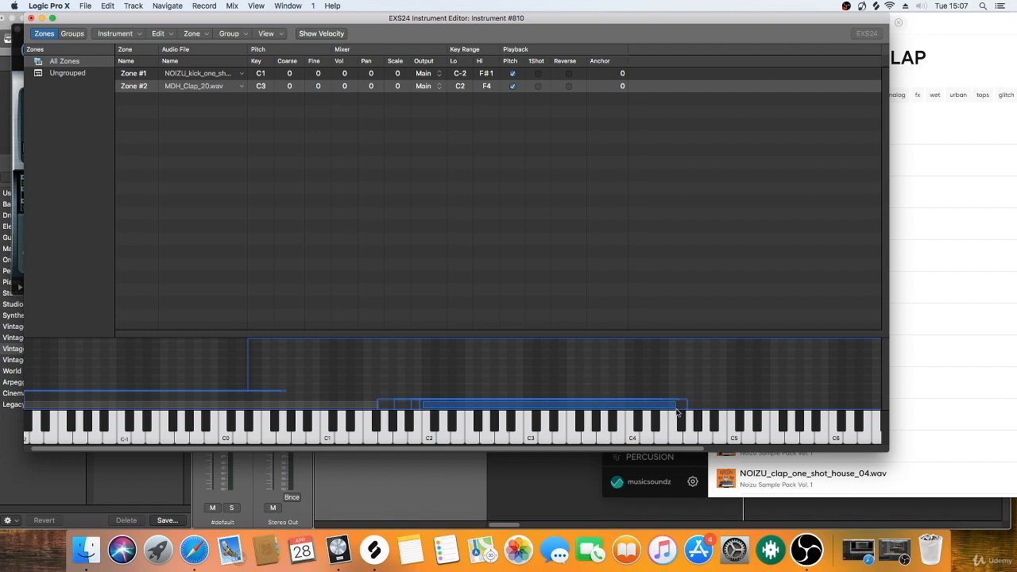
pyautogui.moveTo(673, 408); pyautogui.dragTo(429, 419)
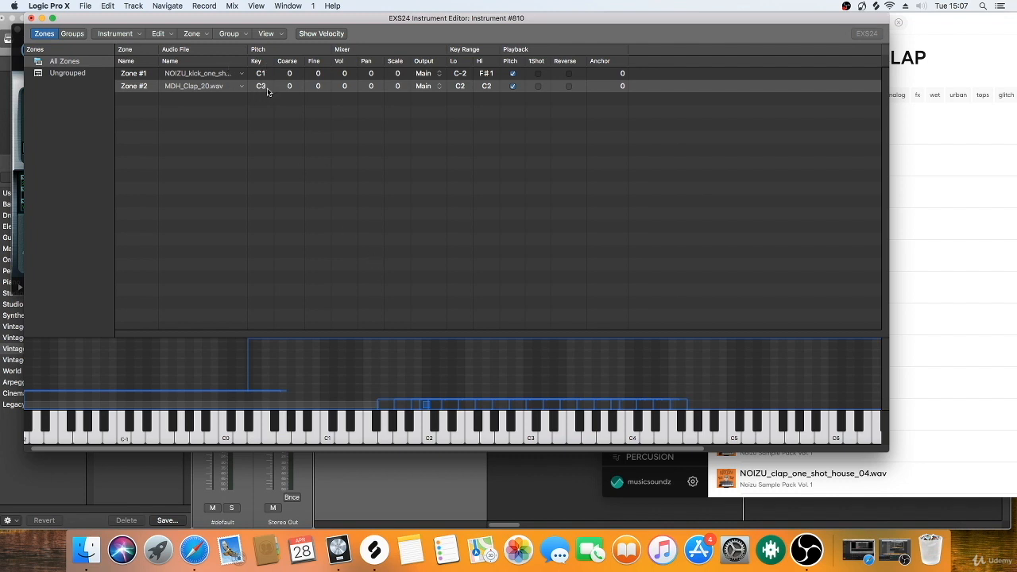
# Step: Set the clap zone's root key to C2 and test the clap on the C2 key
pyautogui.click(430, 435)
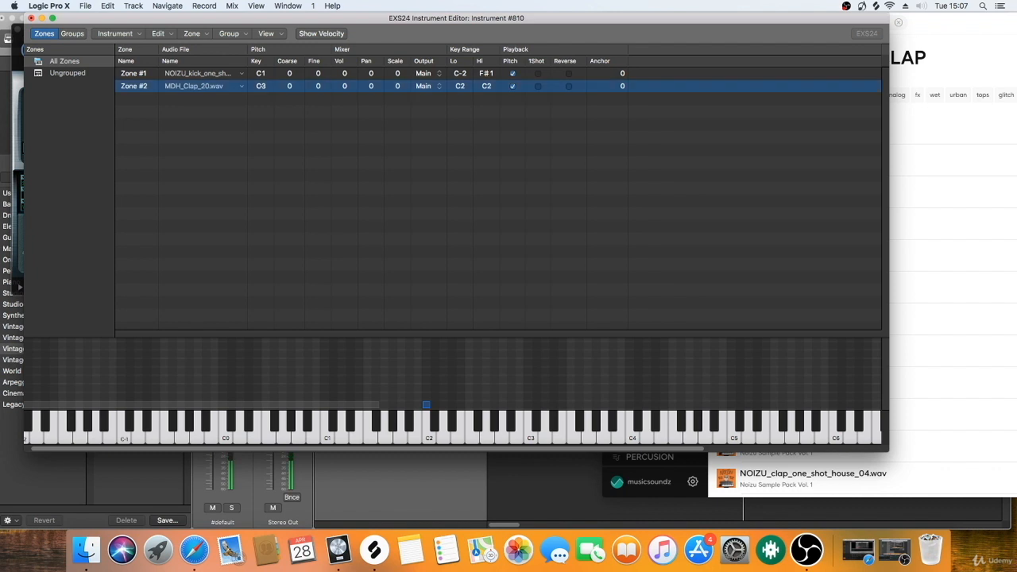
pyautogui.doubleClick(262, 88)
pyautogui.write('C')
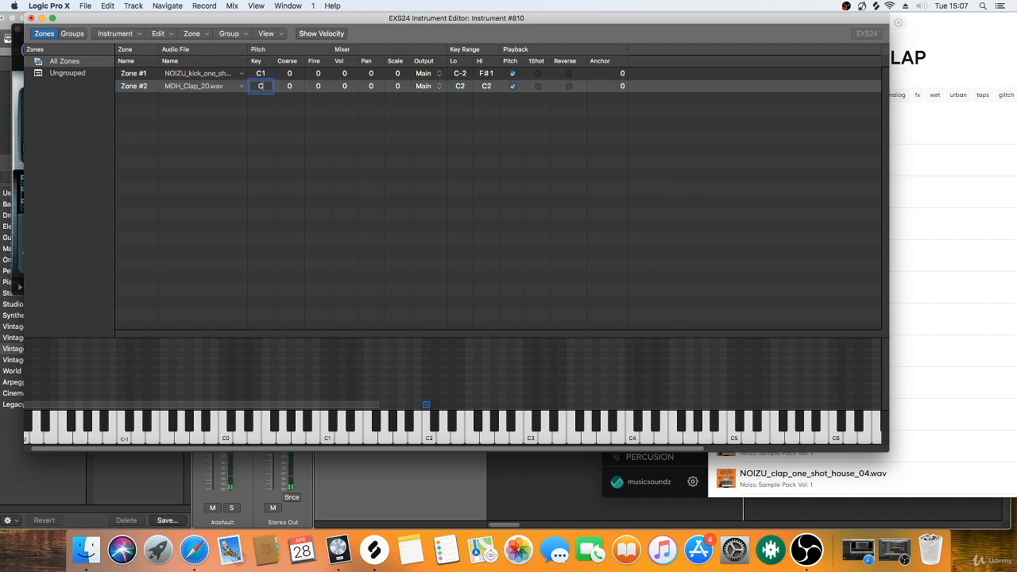
pyautogui.press('Return')
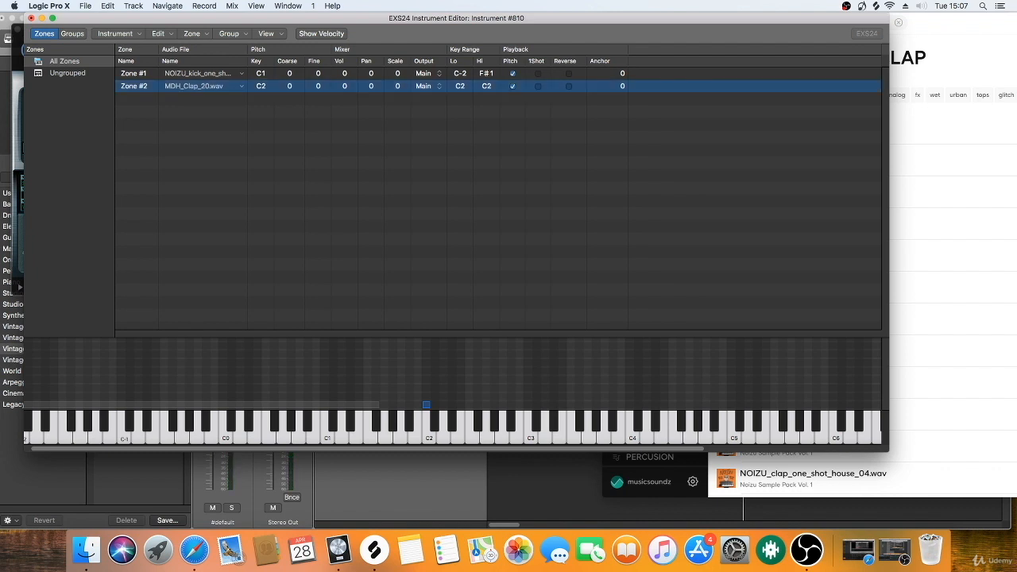
pyautogui.click(425, 427)
pyautogui.click(426, 427)
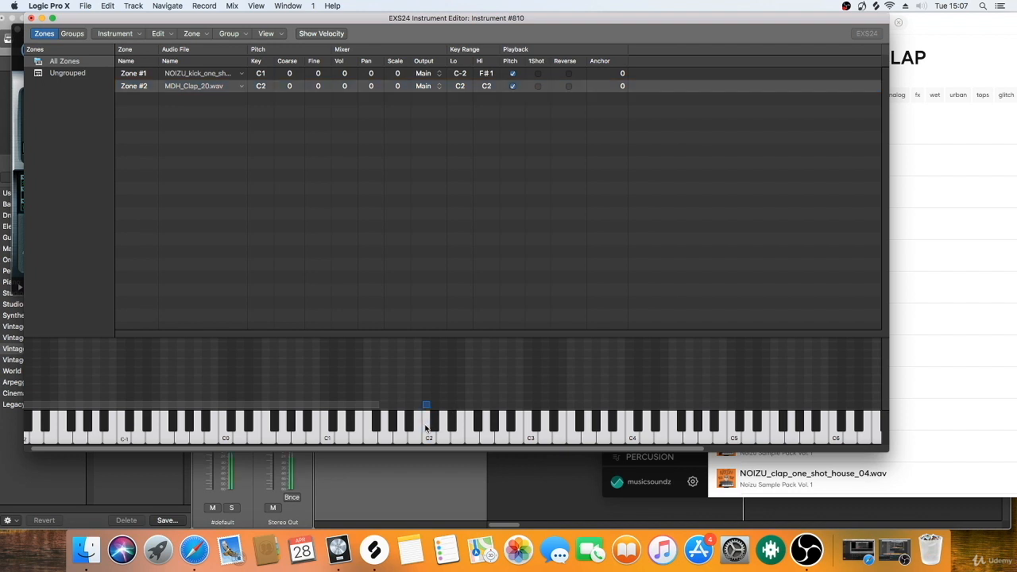
pyautogui.click(426, 428)
pyautogui.click(425, 428)
pyautogui.click(425, 428)
pyautogui.click(425, 427)
pyautogui.click(30, 18)
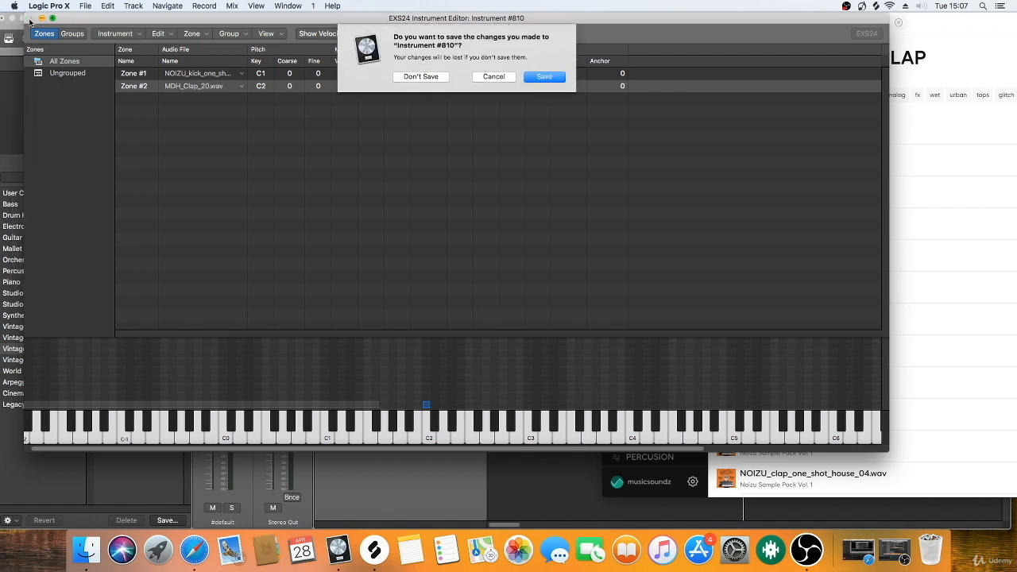
pyautogui.click(543, 77)
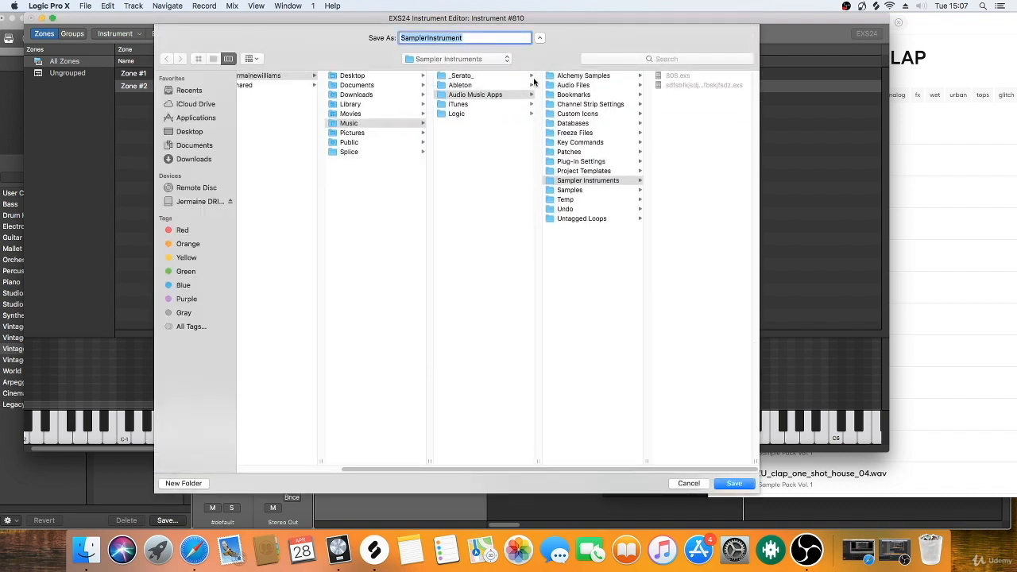
pyautogui.write('DRUM')
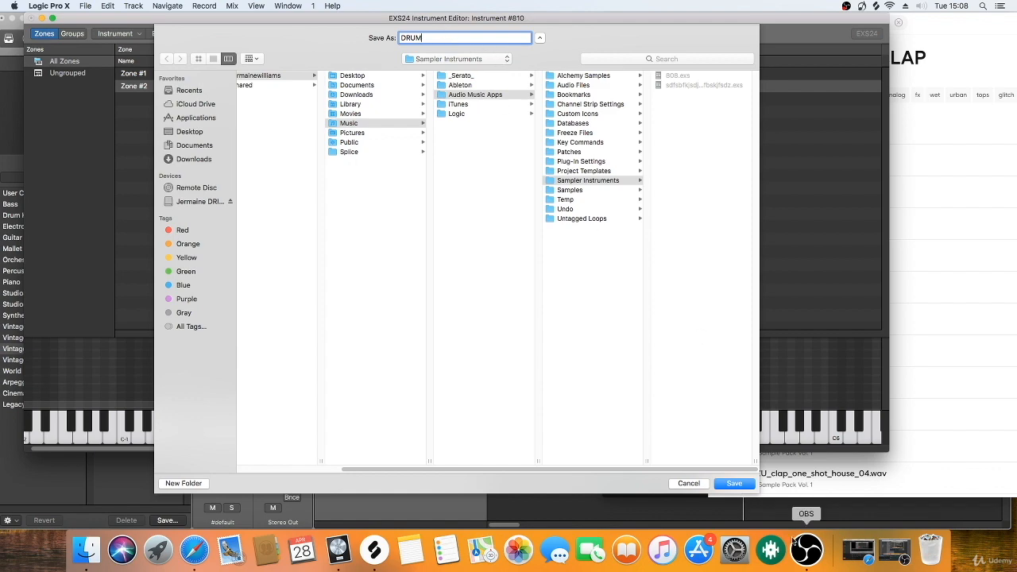
pyautogui.click(688, 484)
# Step: Close the EXS24 Instrument Editor without saving the changes and close the EXS24 plug-in window
pyautogui.click(31, 18)
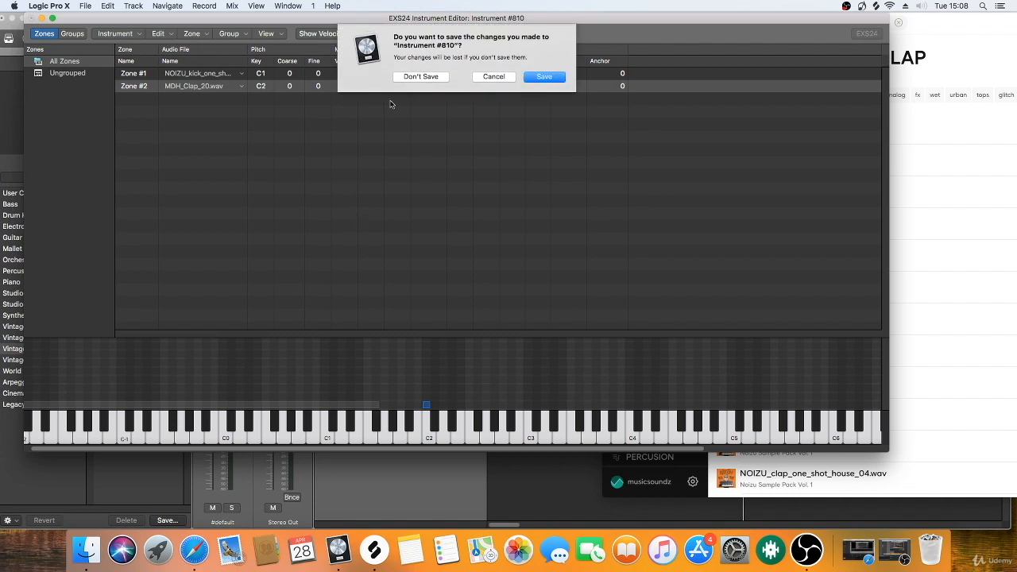
pyautogui.click(421, 77)
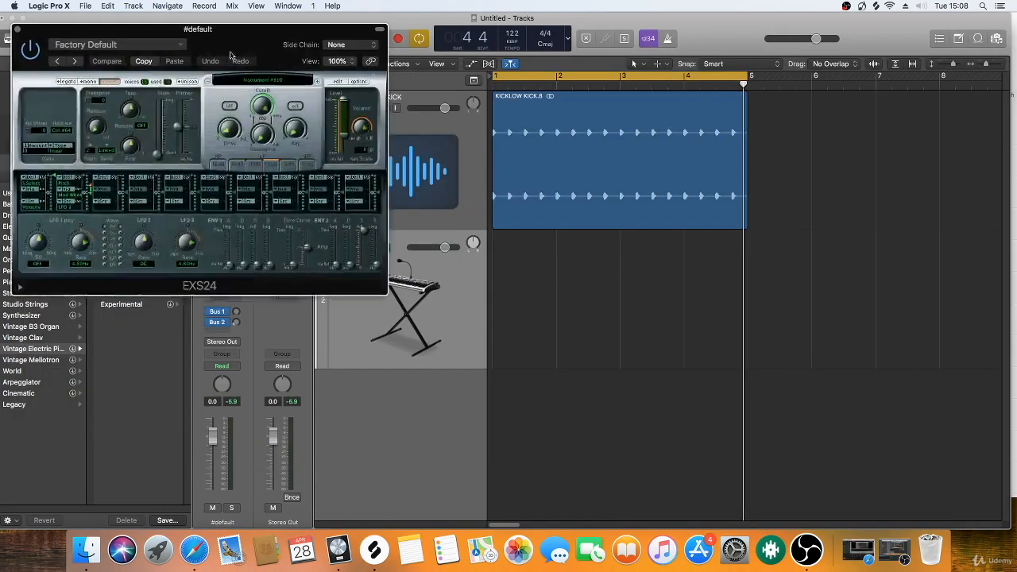
pyautogui.click(17, 30)
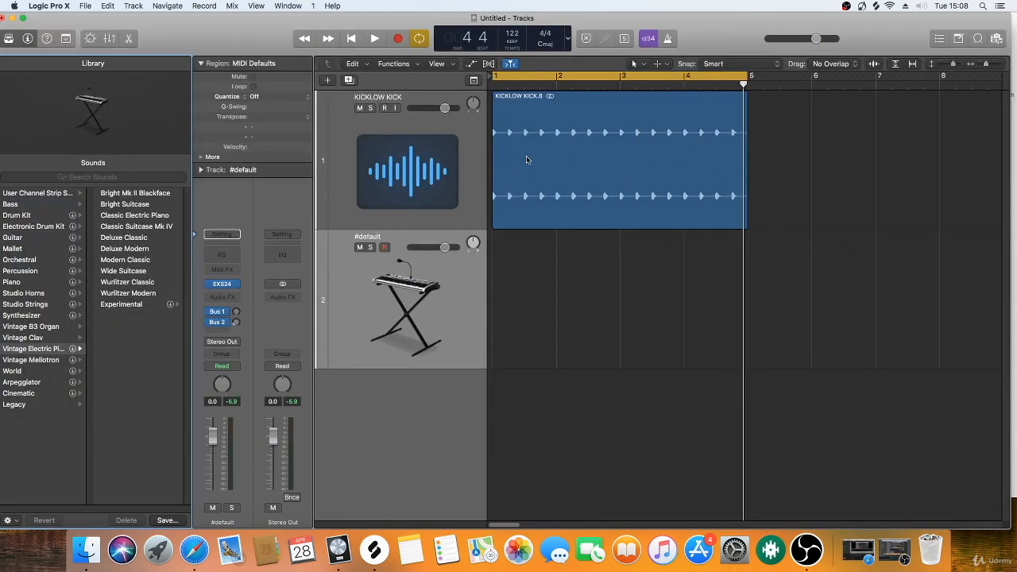
# Step: Extend the cycle range to bar 9 and copy the KICKLOW KICK region to bar 5
pyautogui.click(426, 161)
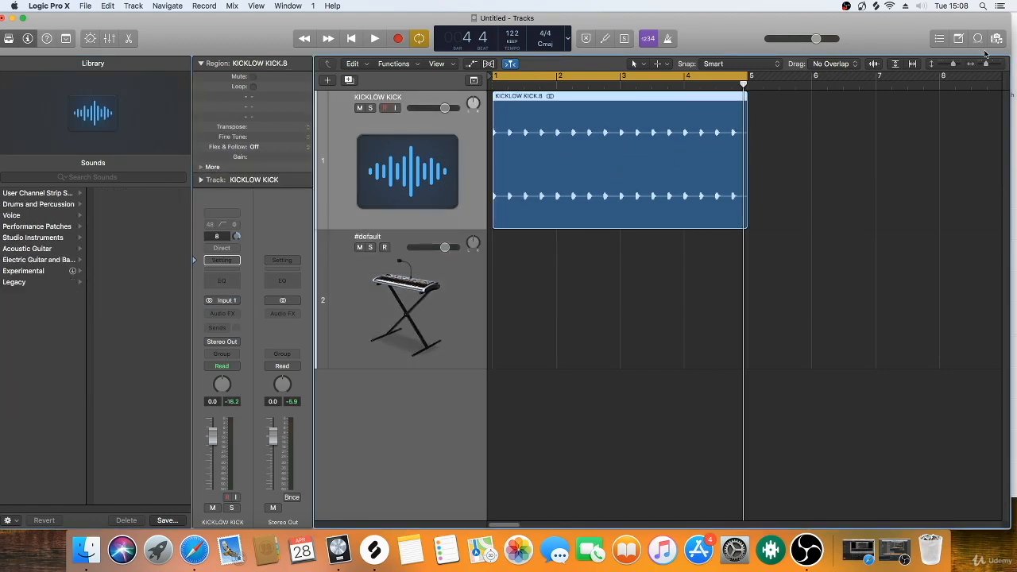
pyautogui.moveTo(988, 63); pyautogui.dragTo(985, 63)
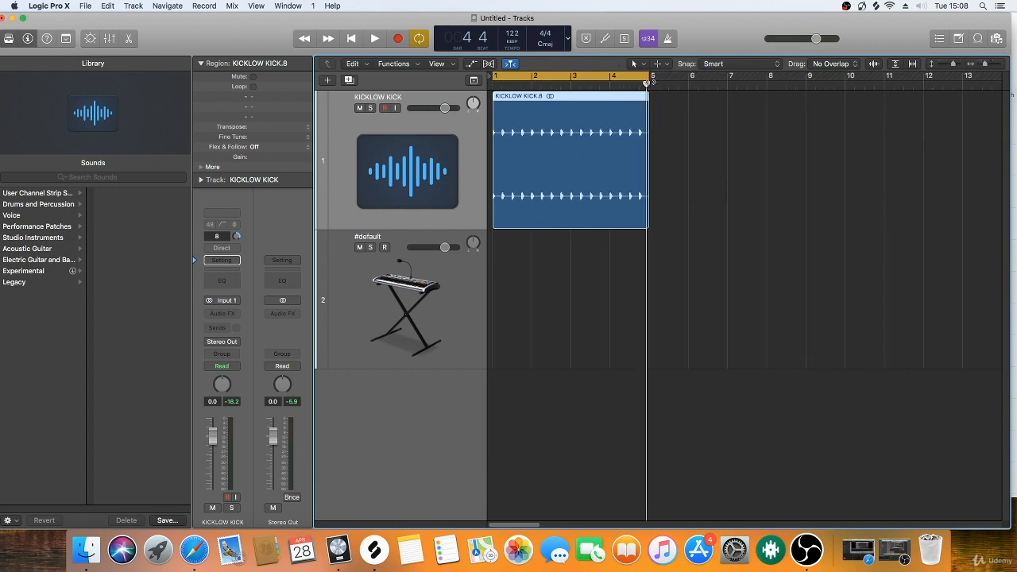
pyautogui.moveTo(647, 75); pyautogui.dragTo(806, 76)
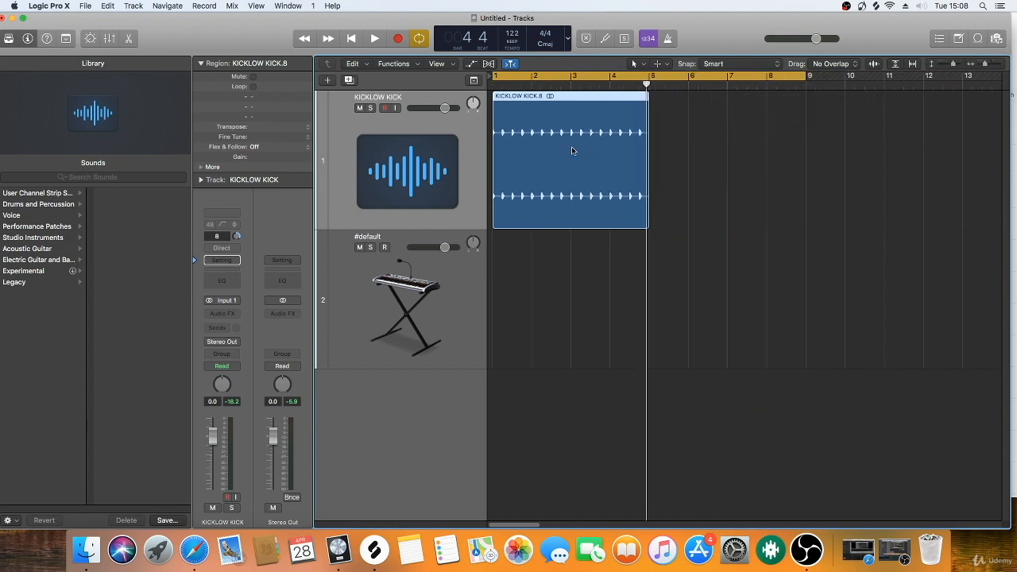
pyautogui.moveTo(539, 156); pyautogui.dragTo(697, 158)
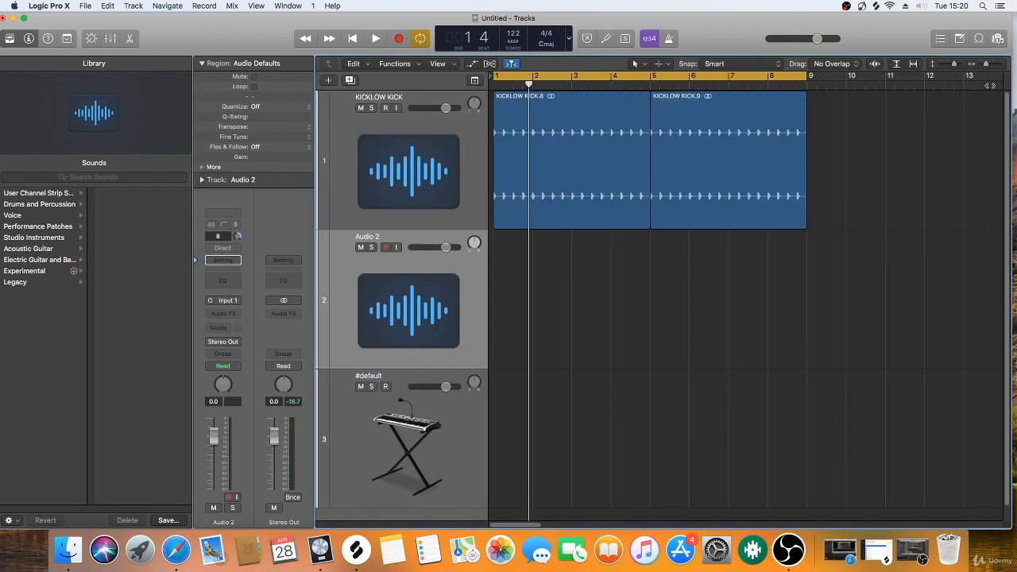
# Step: Add HIGH DRUM.wav from the drums folder to the Audio 2 track at bar 1 and hide the file browser
pyautogui.click(999, 39)
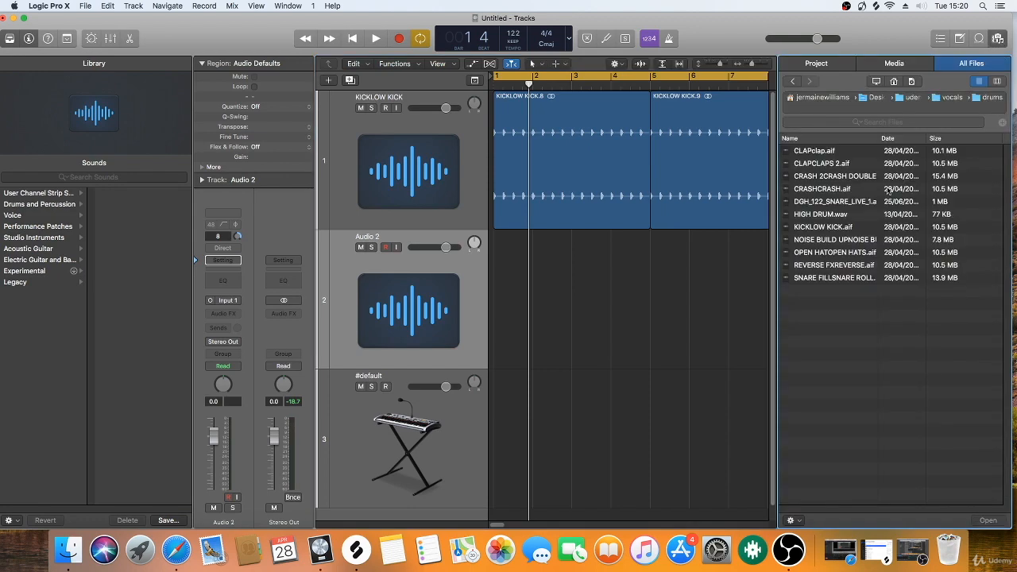
pyautogui.moveTo(825, 218); pyautogui.dragTo(498, 284)
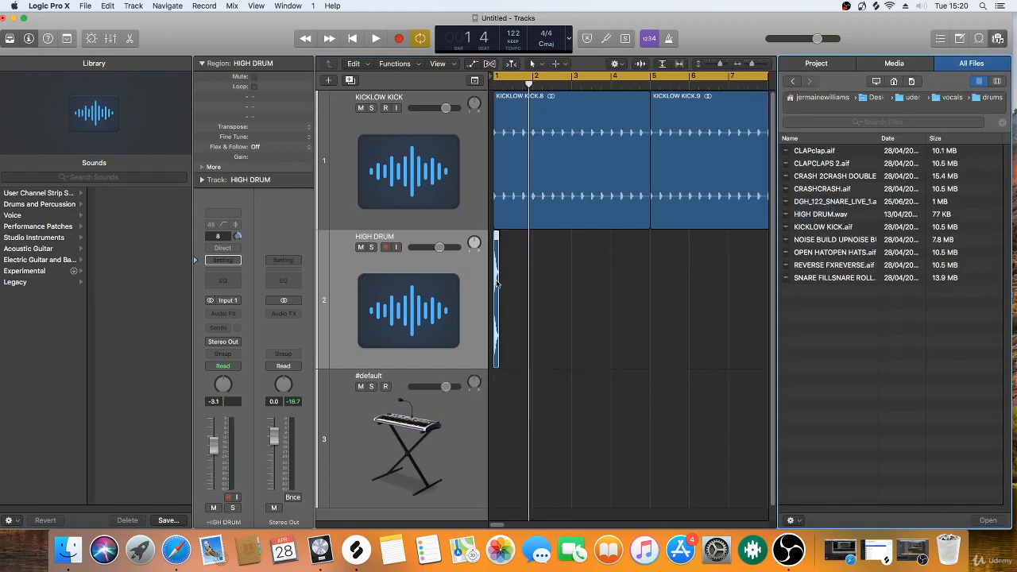
pyautogui.click(999, 39)
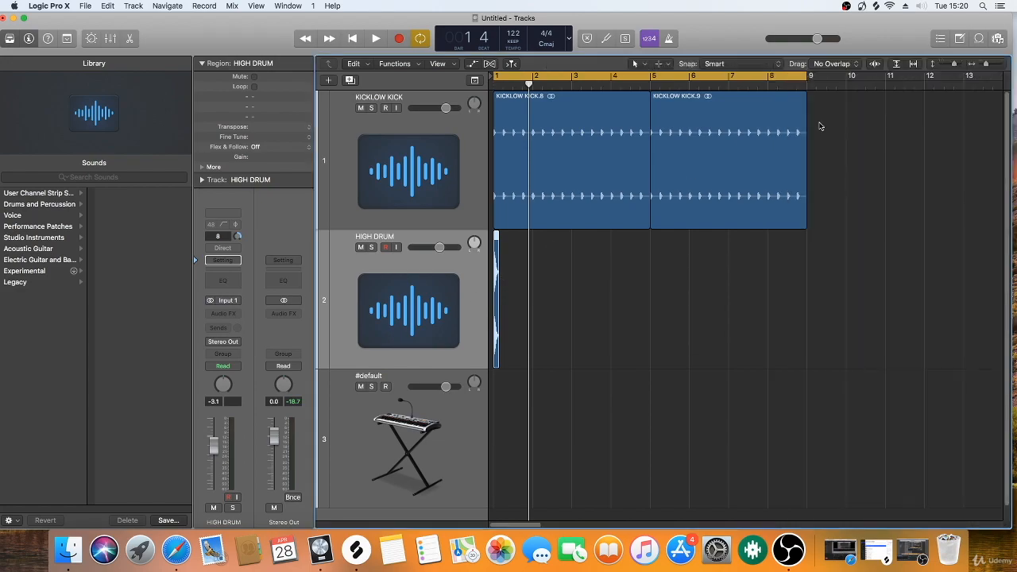
# Step: Solo the KICKLOW KICK track with HIGH DRUM unsoloed and audition the kick
pyautogui.click(371, 248)
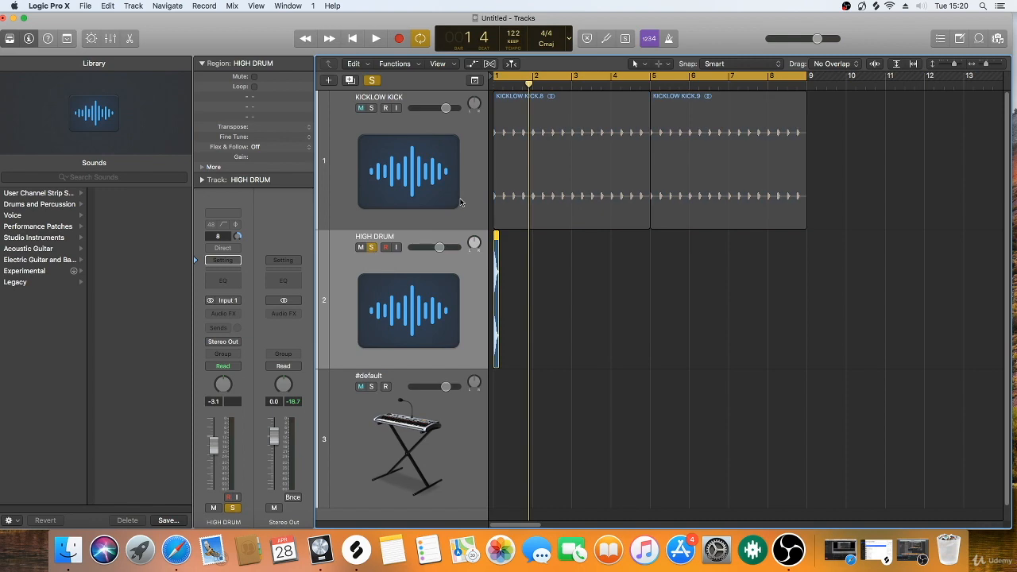
pyautogui.moveTo(986, 64); pyautogui.dragTo(990, 65)
pyautogui.click(372, 248)
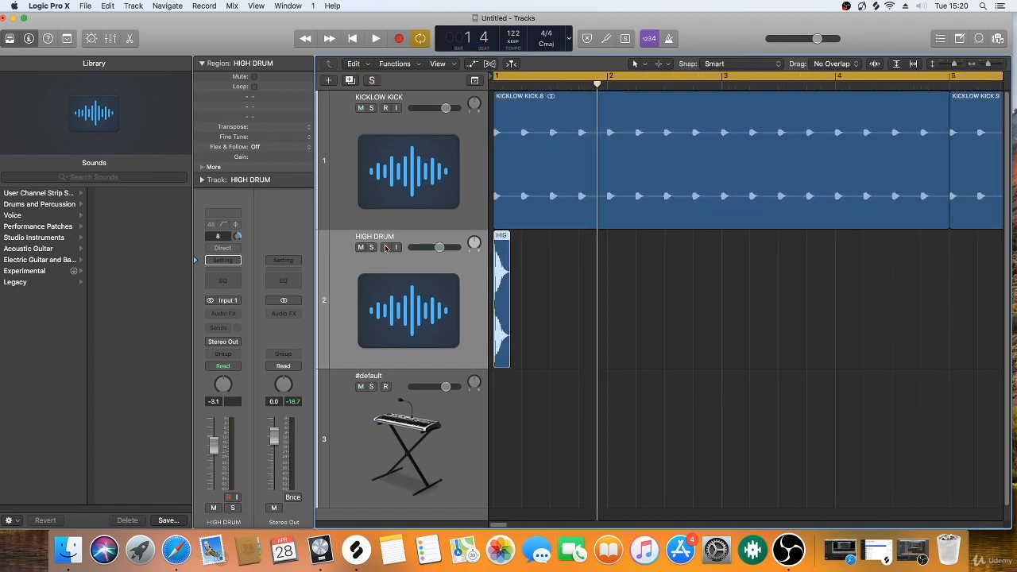
pyautogui.click(371, 109)
pyautogui.press('space')
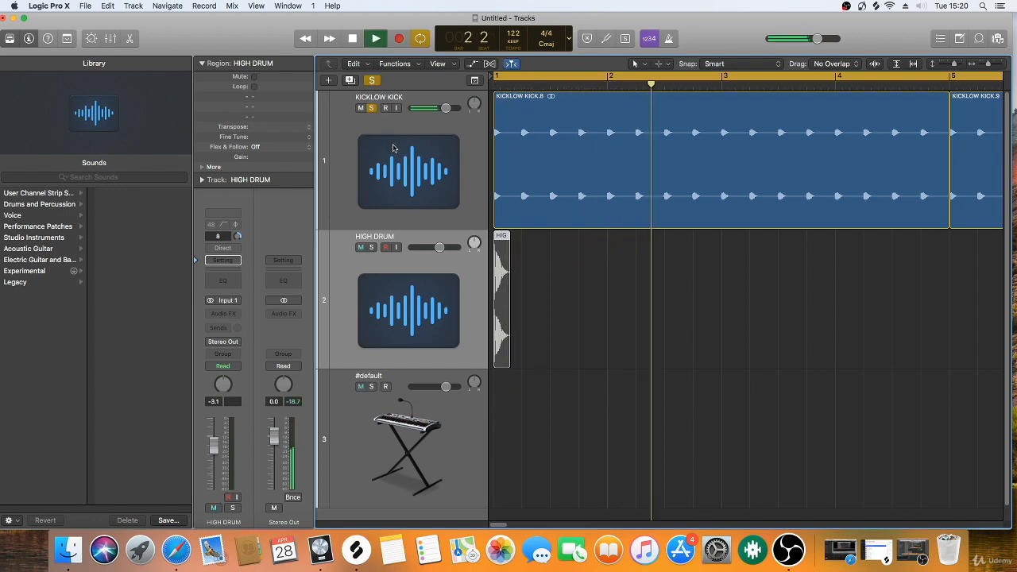
pyautogui.press('space')
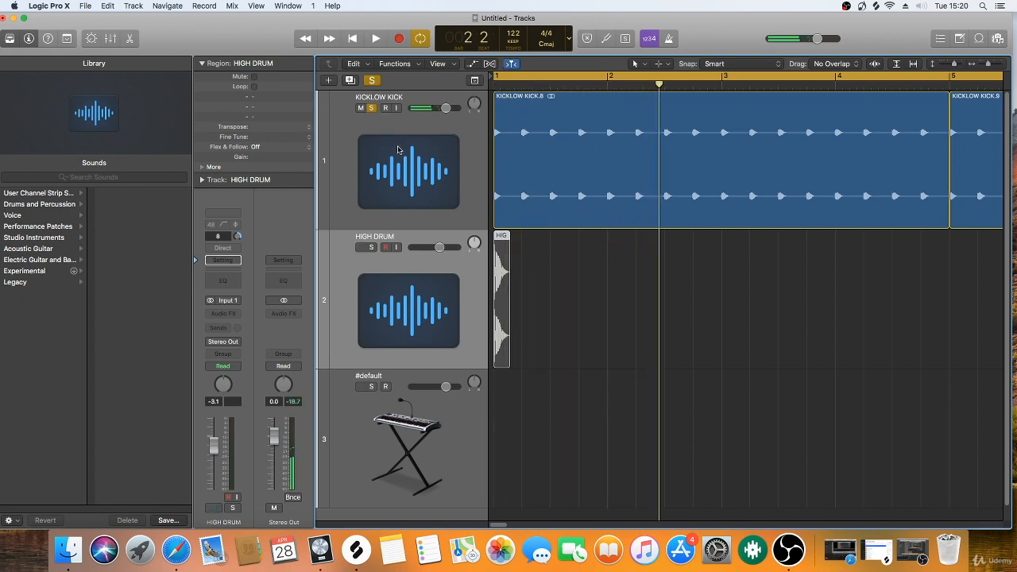
# Step: Switch the solo from KICKLOW KICK to HIGH DRUM and audition the drum hit
pyautogui.click(371, 247)
pyautogui.click(373, 109)
pyautogui.press('space')
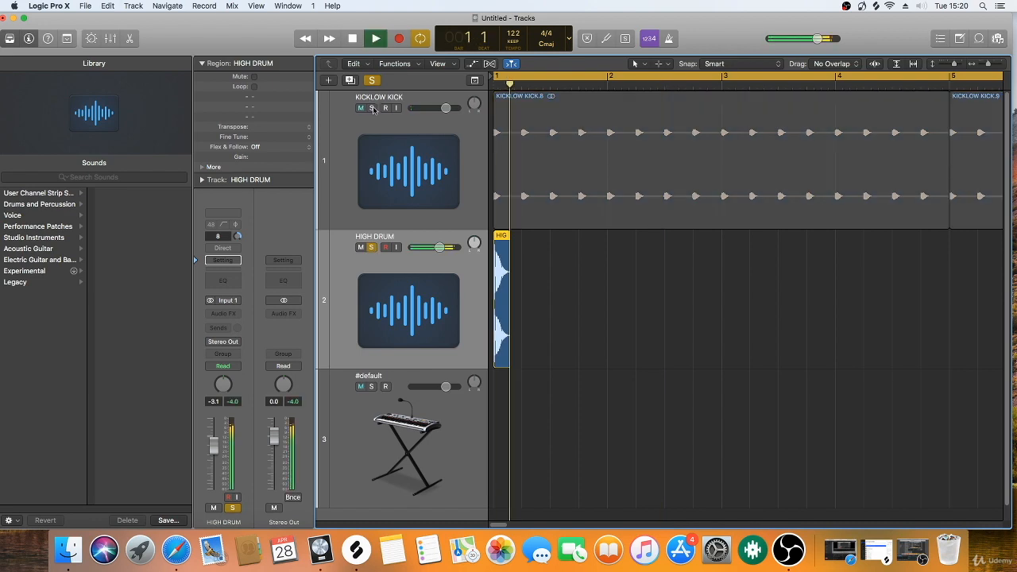
pyautogui.press('space')
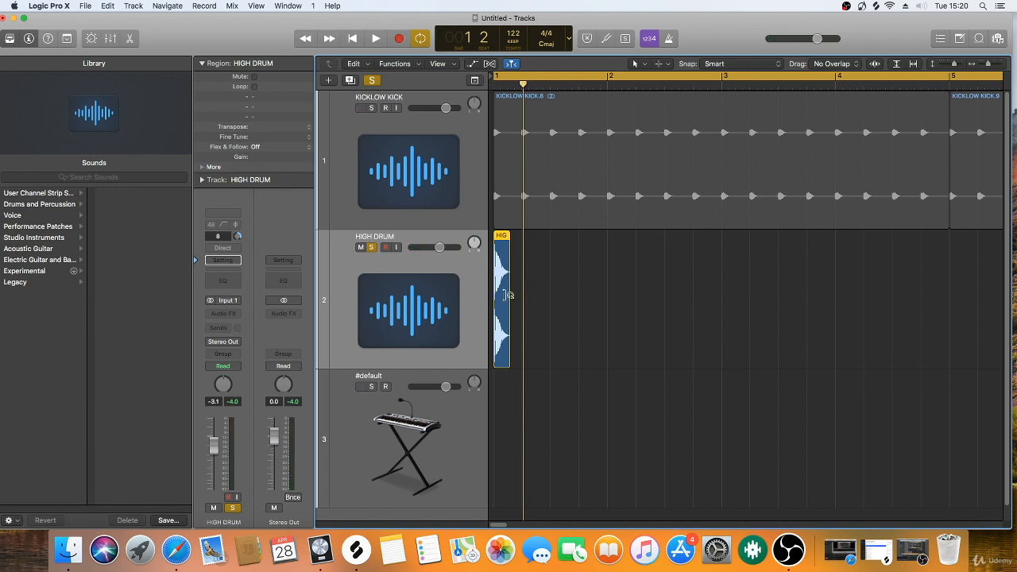
pyautogui.press('space')
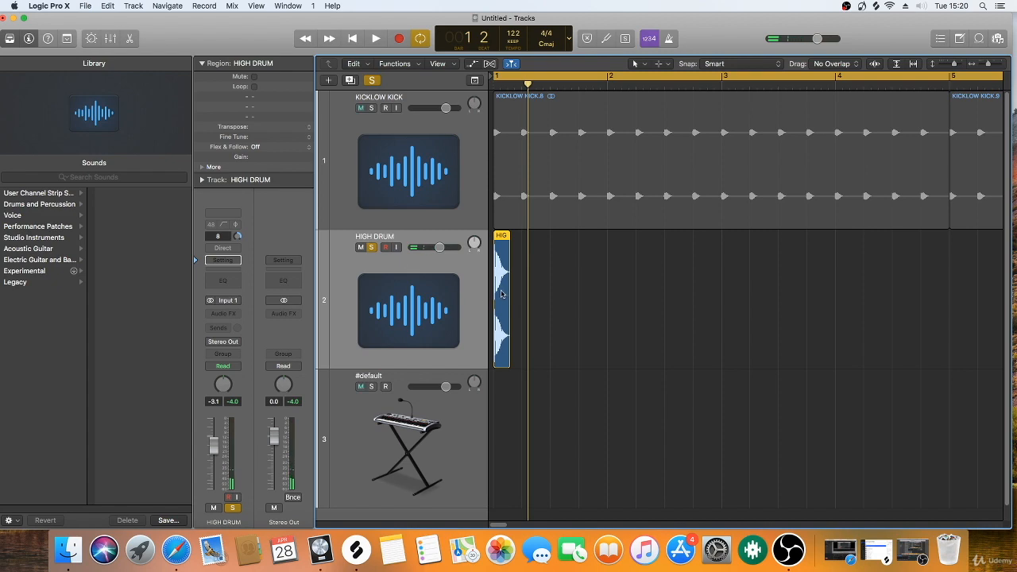
# Step: Duplicate the HIGH DRUM region onto every beat of bars 1 through 8
pyautogui.moveTo(500, 294); pyautogui.dragTo(556, 300)
pyautogui.moveTo(651, 291); pyautogui.dragTo(614, 310)
pyautogui.moveTo(776, 296); pyautogui.dragTo(730, 350)
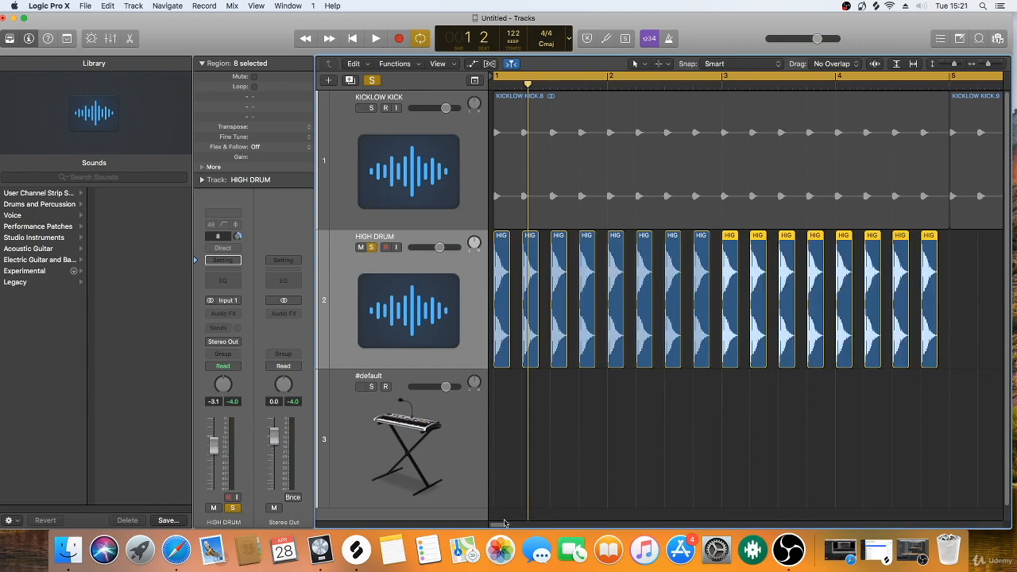
pyautogui.hscroll(5, 504, 522)
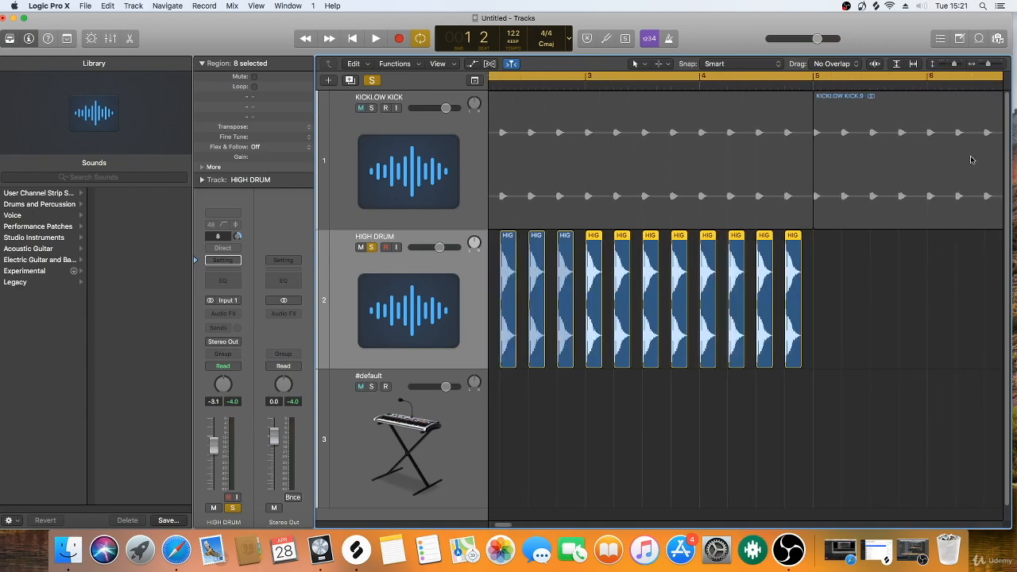
pyautogui.moveTo(988, 65); pyautogui.dragTo(984, 64)
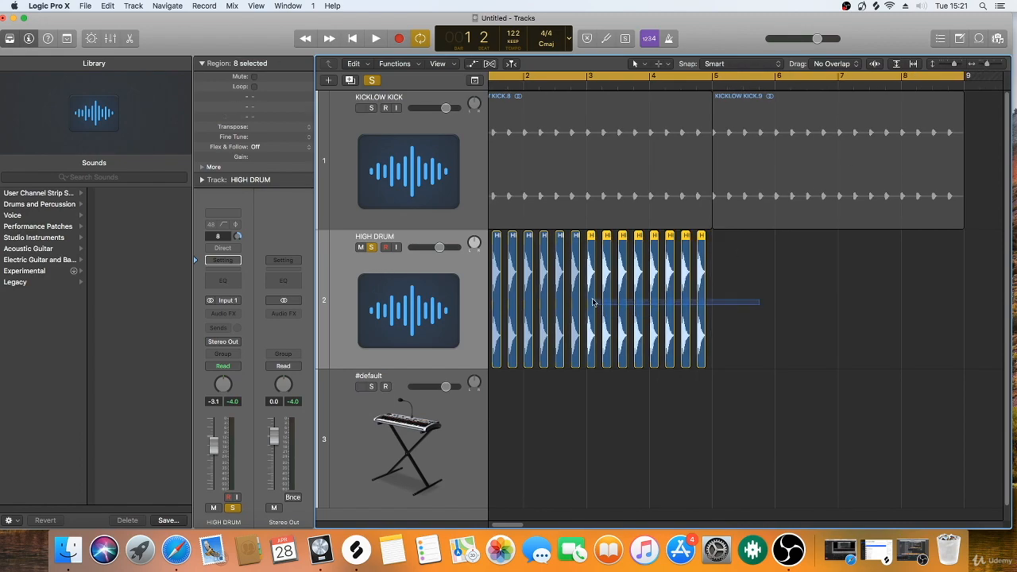
pyautogui.moveTo(592, 301); pyautogui.dragTo(847, 303)
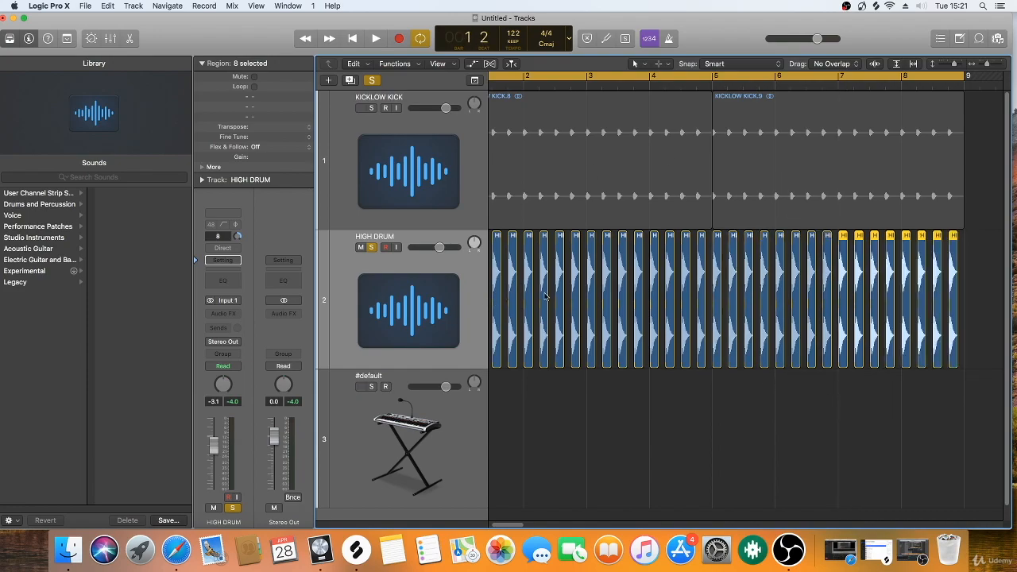
# Step: Lower the HIGH DRUM track's volume to -4.9 dB and play back the soloed track
pyautogui.moveTo(213, 446); pyautogui.dragTo(218, 450)
pyautogui.press('space')
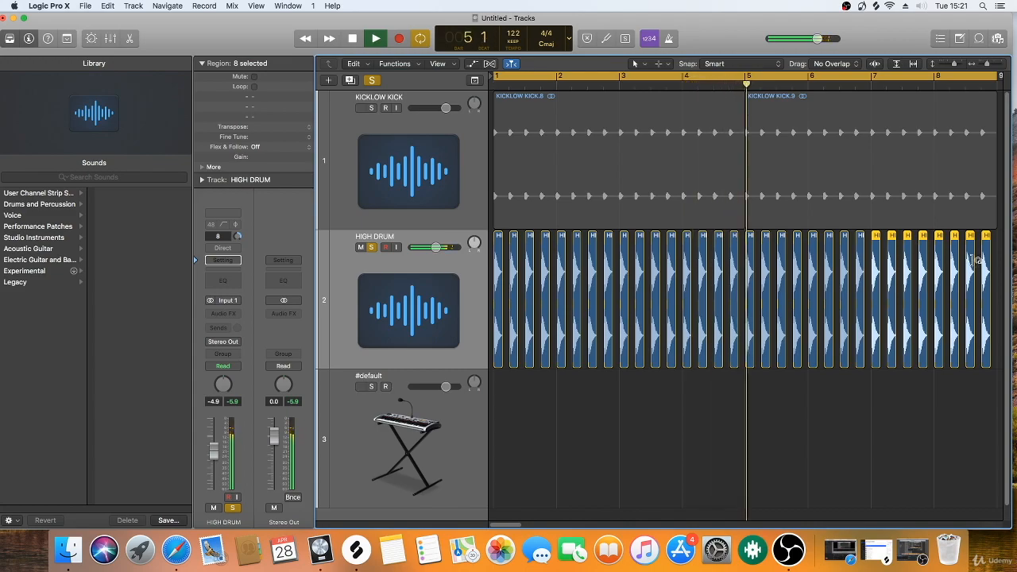
pyautogui.press('space')
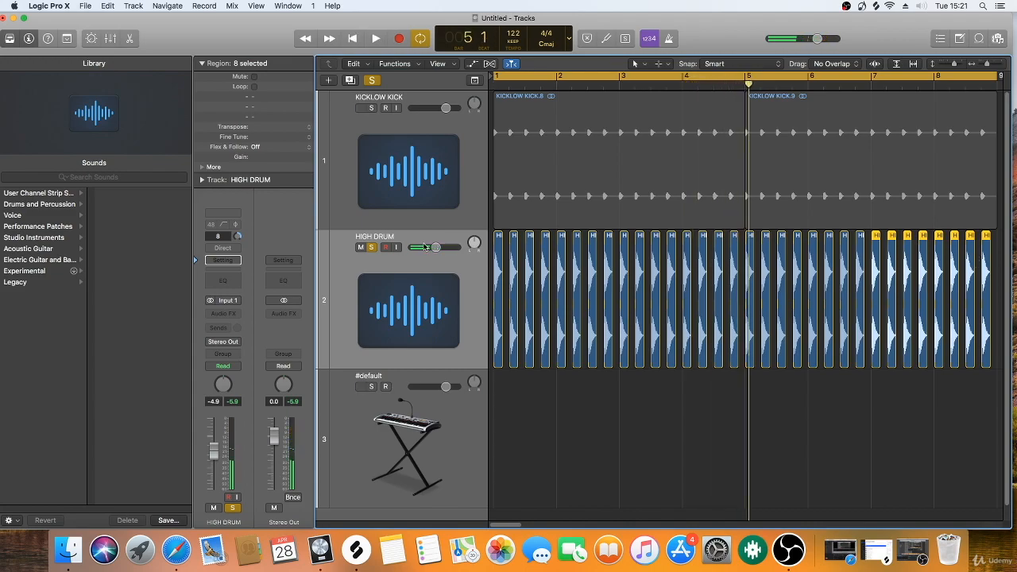
# Step: Unsolo HIGH DRUM and play it with the kick, briefly soloing KICKLOW KICK to compare the sound
pyautogui.click(371, 248)
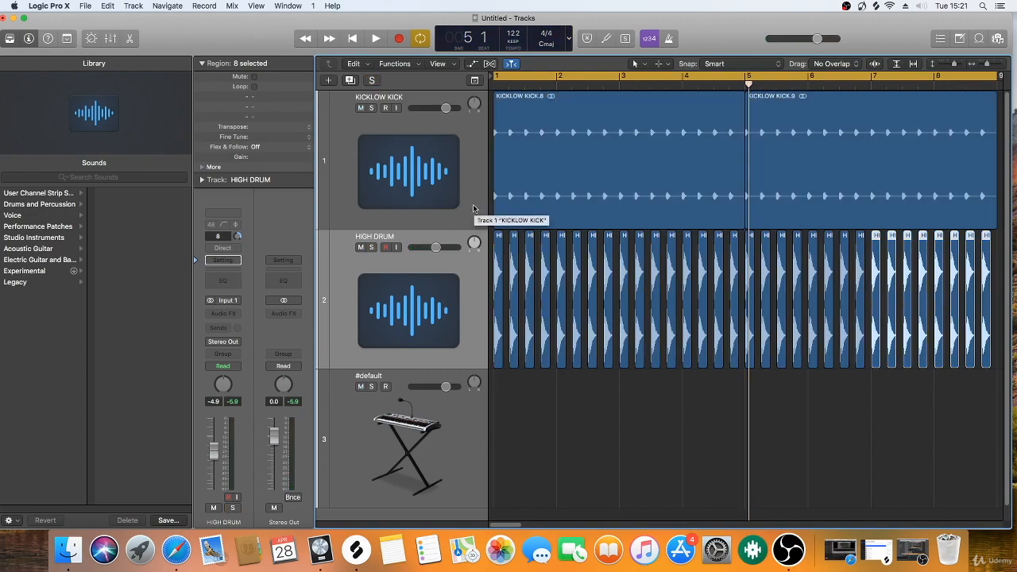
pyautogui.press('space')
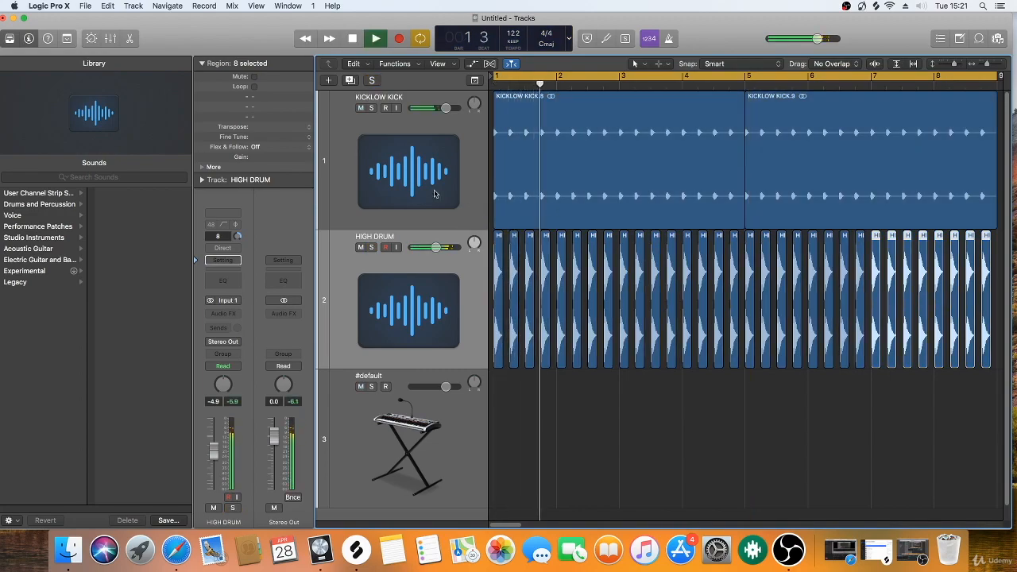
pyautogui.click(371, 108)
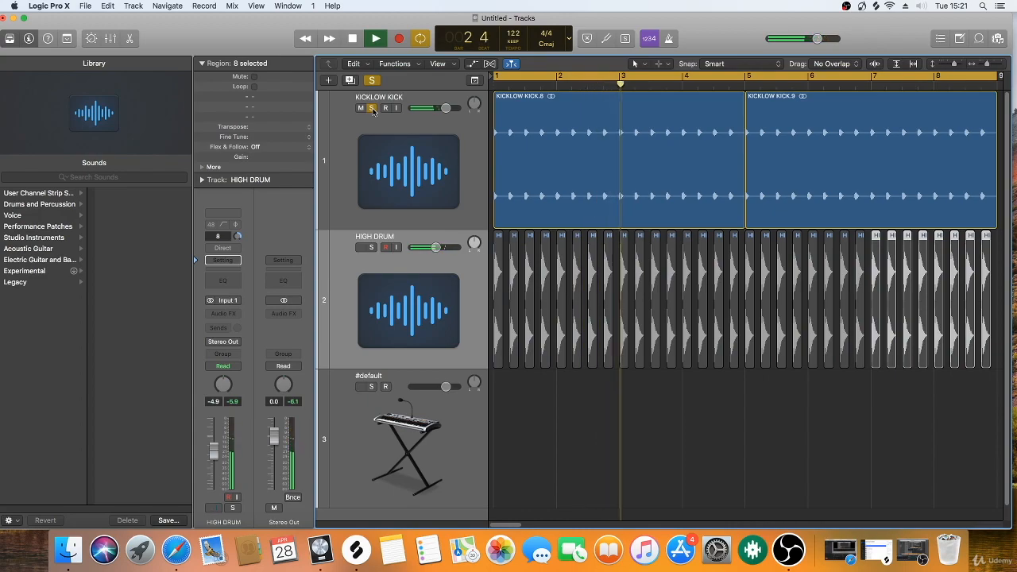
pyautogui.click(371, 108)
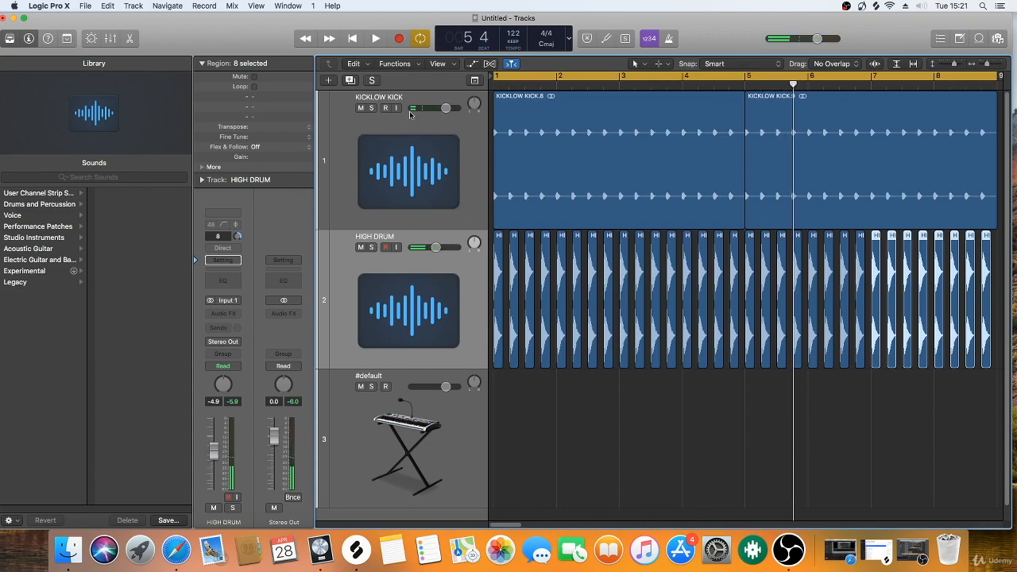
# Step: Insert a stereo Compressor on the HIGH DRUM track and move its window clear of the track headers
pyautogui.moveTo(953, 65); pyautogui.dragTo(948, 68)
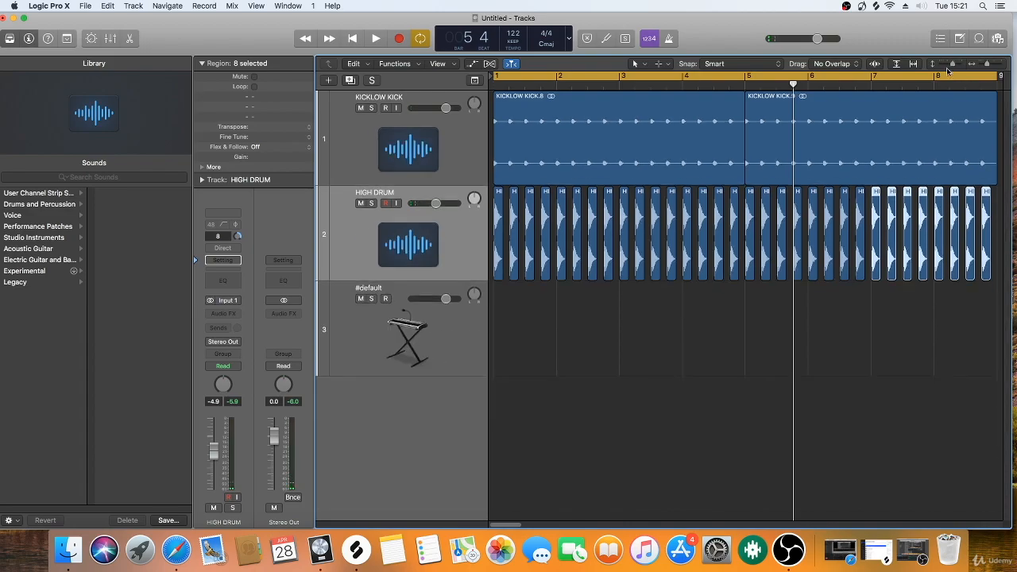
pyautogui.click(230, 314)
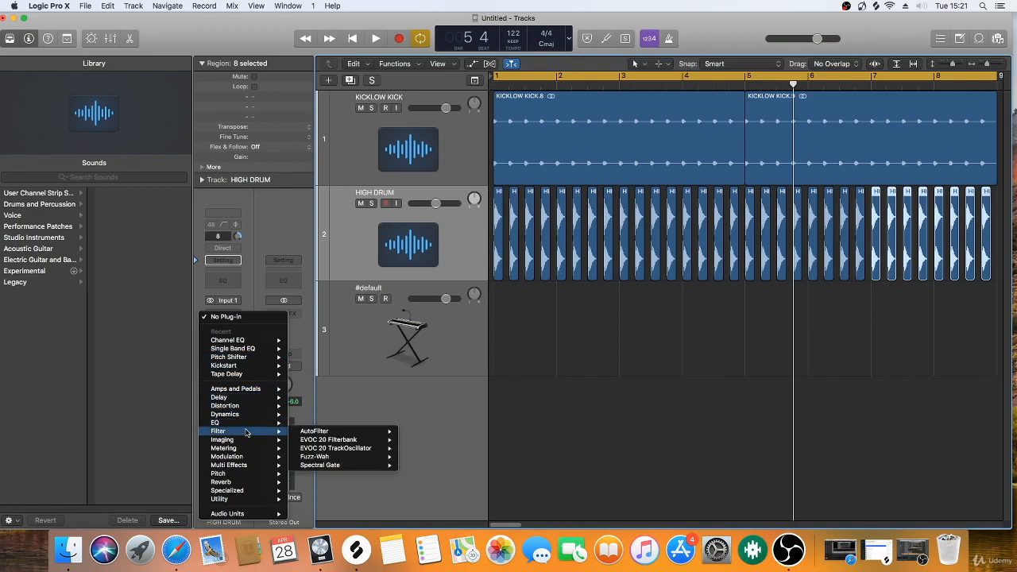
pyautogui.moveTo(244, 456)
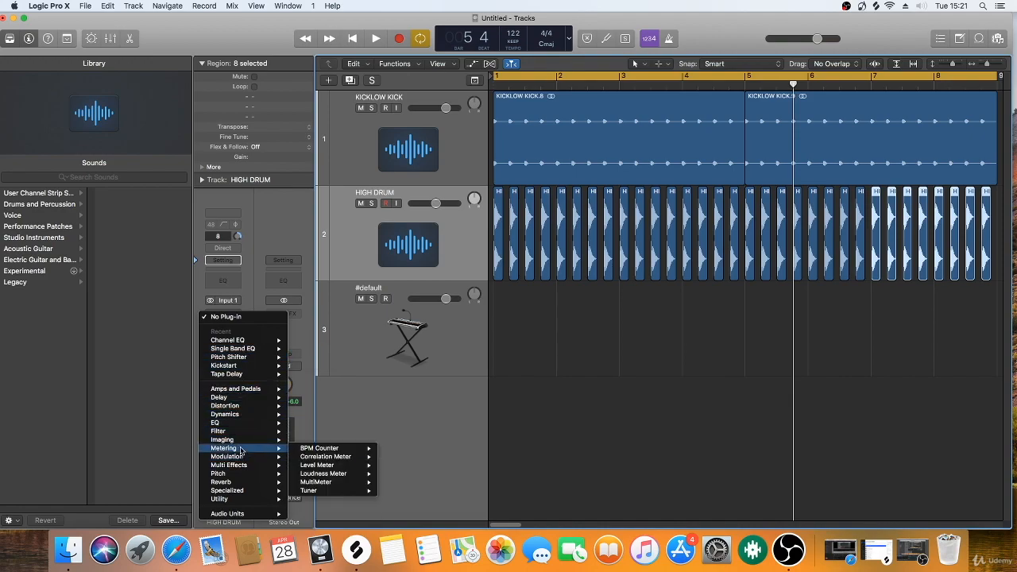
pyautogui.moveTo(240, 415)
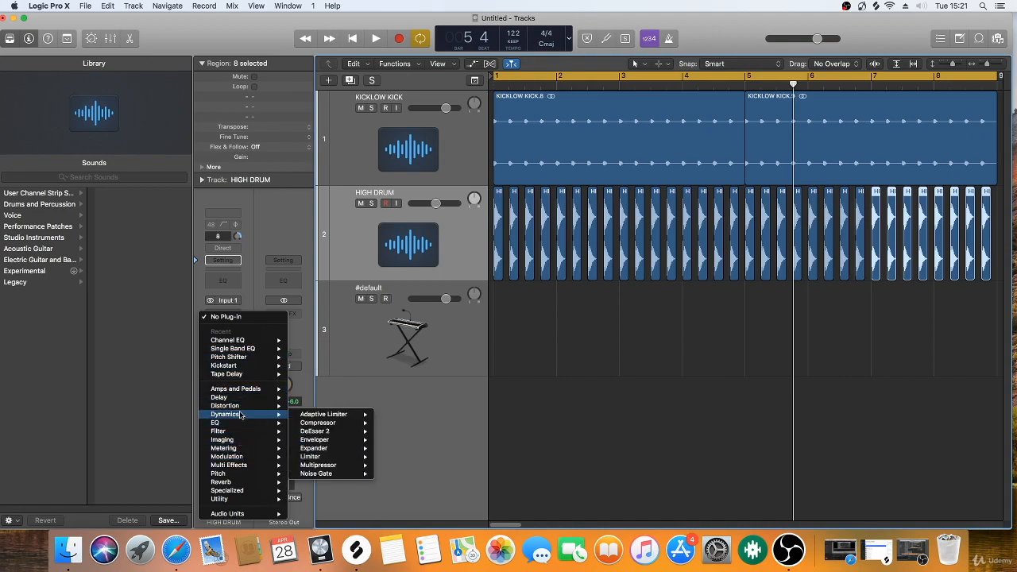
pyautogui.moveTo(341, 424)
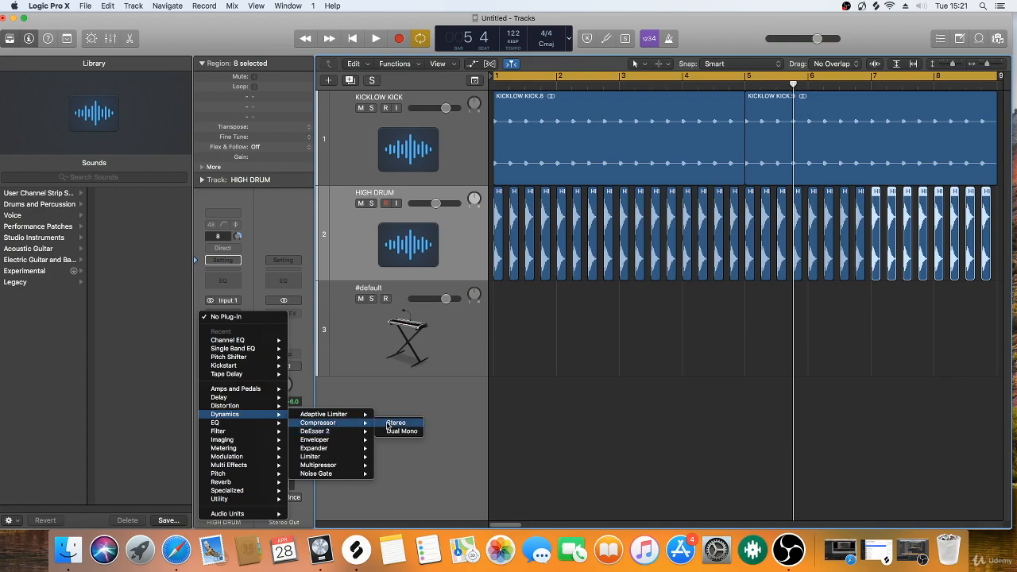
pyautogui.click(395, 424)
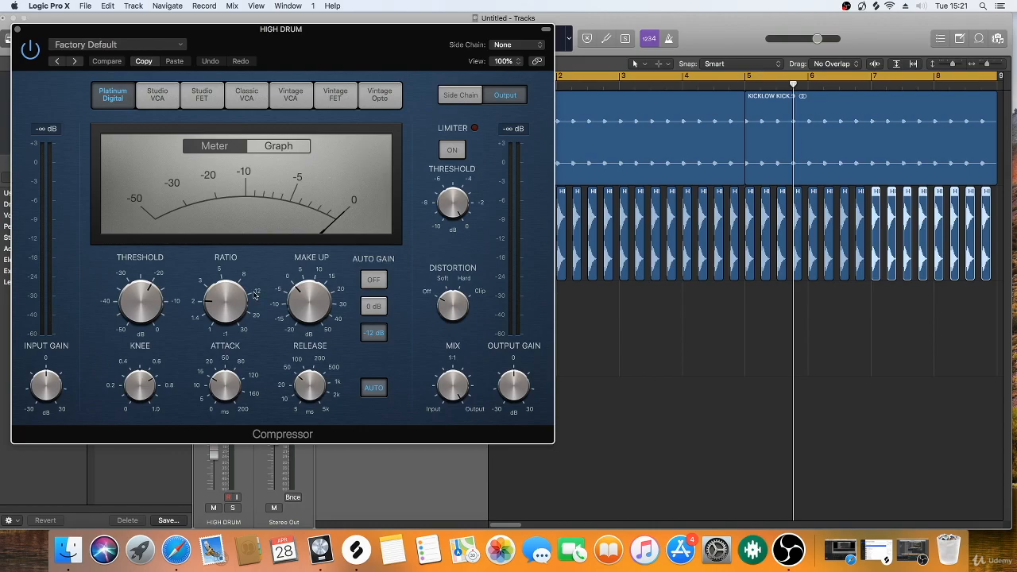
pyautogui.moveTo(251, 298)
pyautogui.moveTo(278, 41); pyautogui.dragTo(780, 73)
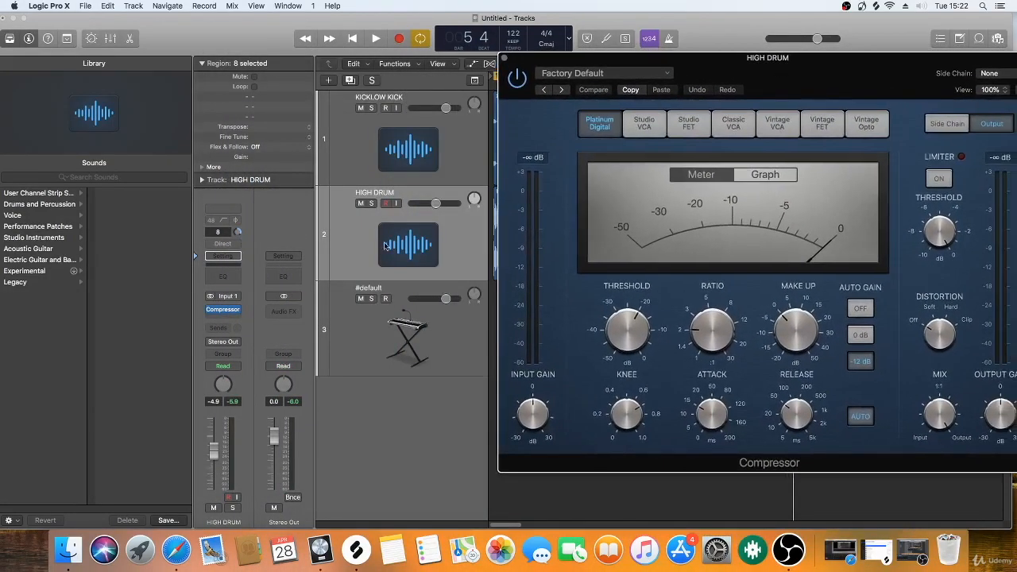
# Step: Solo HIGH DRUM, start playback and lower the Compressor's threshold to about -30 dB
pyautogui.click(372, 203)
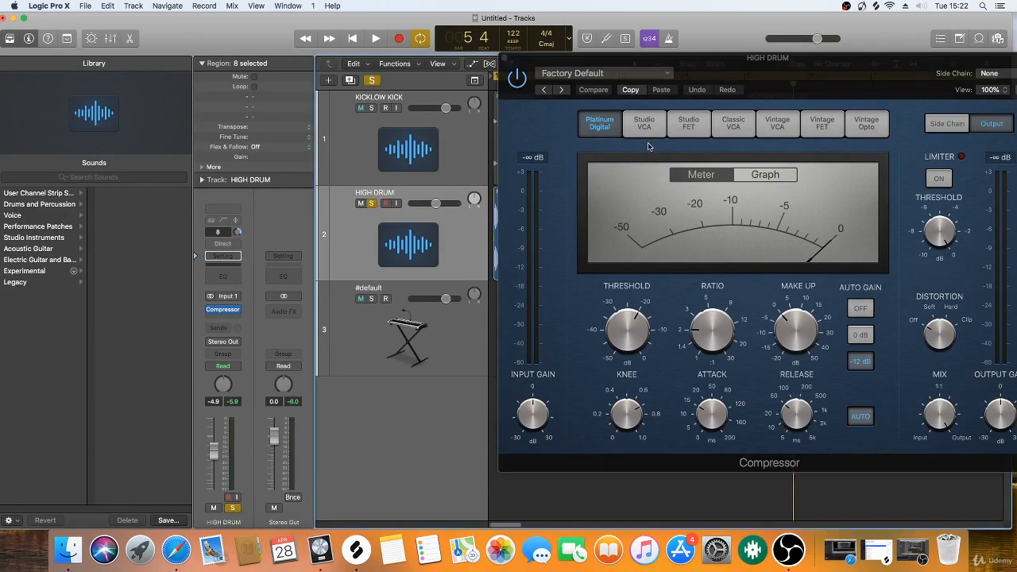
pyautogui.press('space')
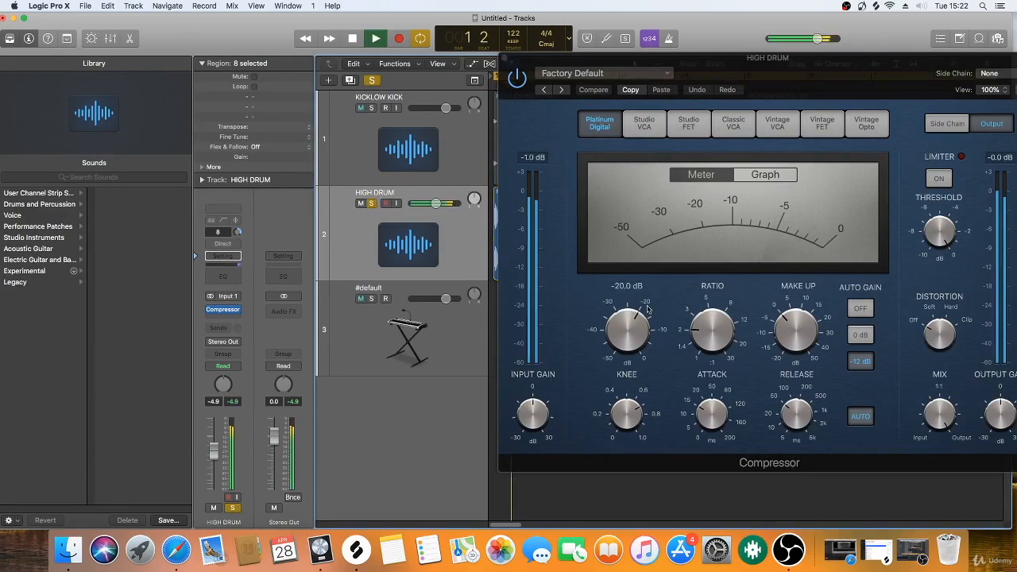
pyautogui.moveTo(637, 323)
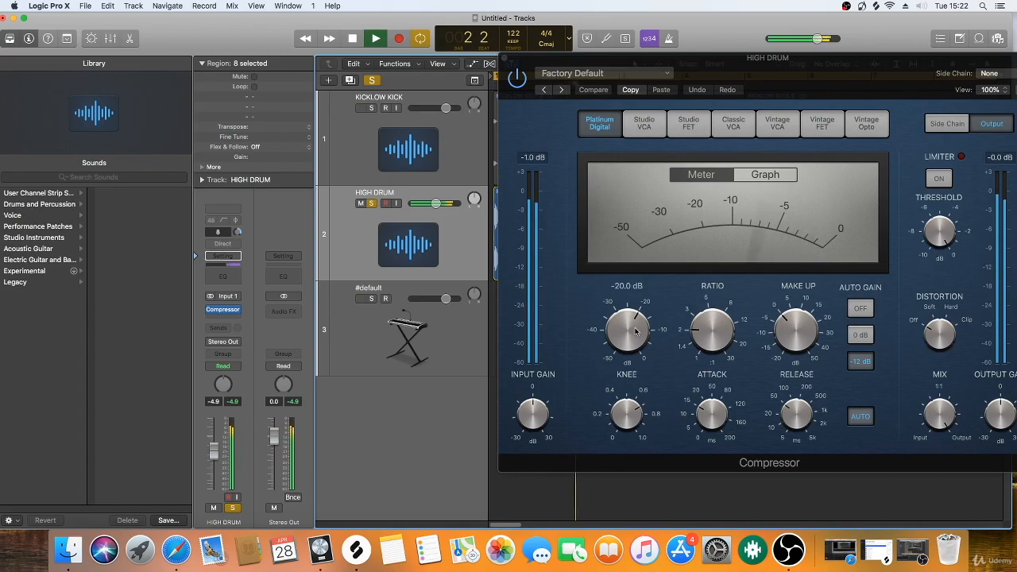
pyautogui.moveTo(637, 324); pyautogui.dragTo(594, 381)
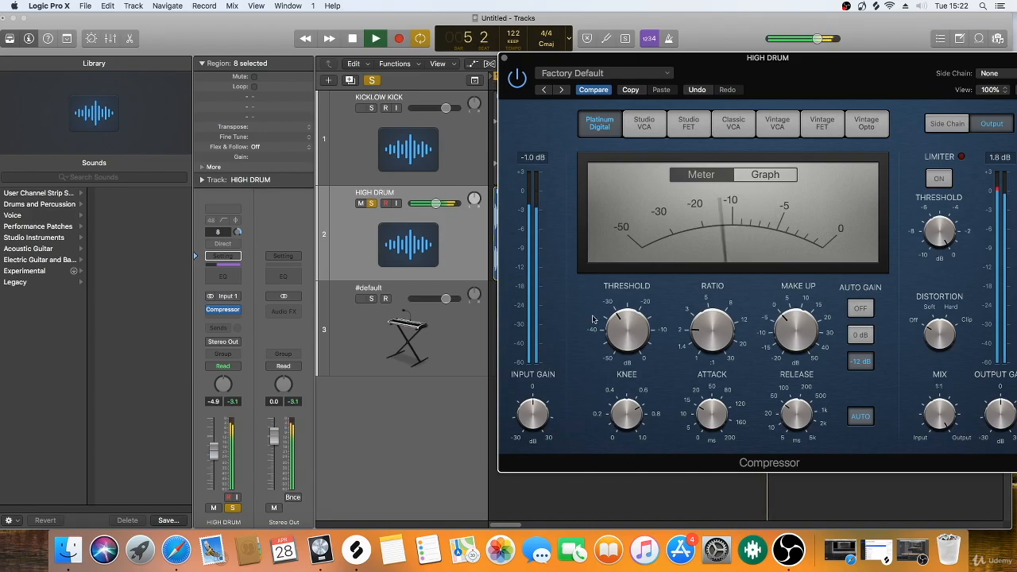
# Step: Reduce the Compressor's ratio to about 1.4:1, then stop playback and close the plug-in window
pyautogui.moveTo(698, 333); pyautogui.dragTo(705, 350)
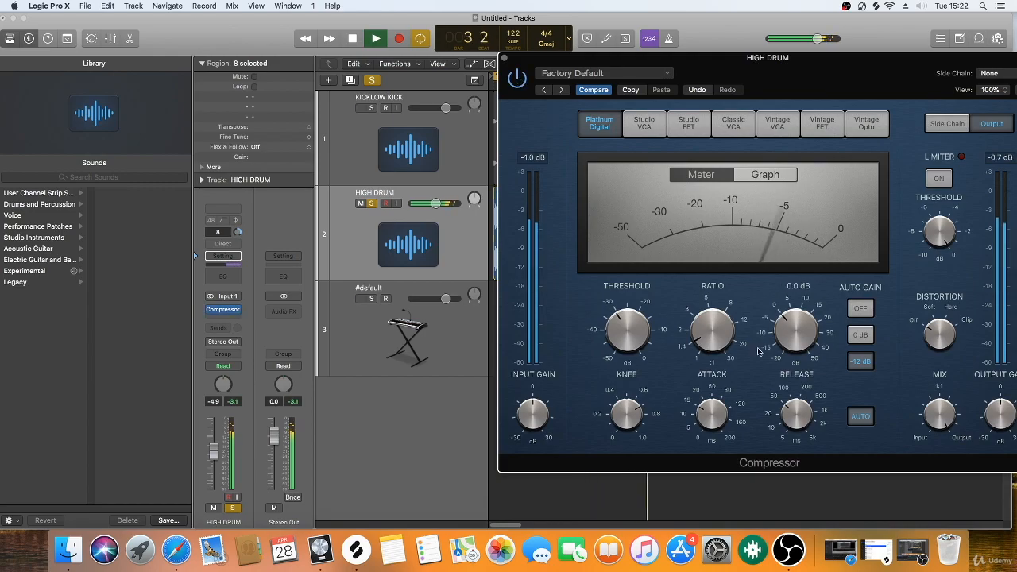
pyautogui.moveTo(786, 352)
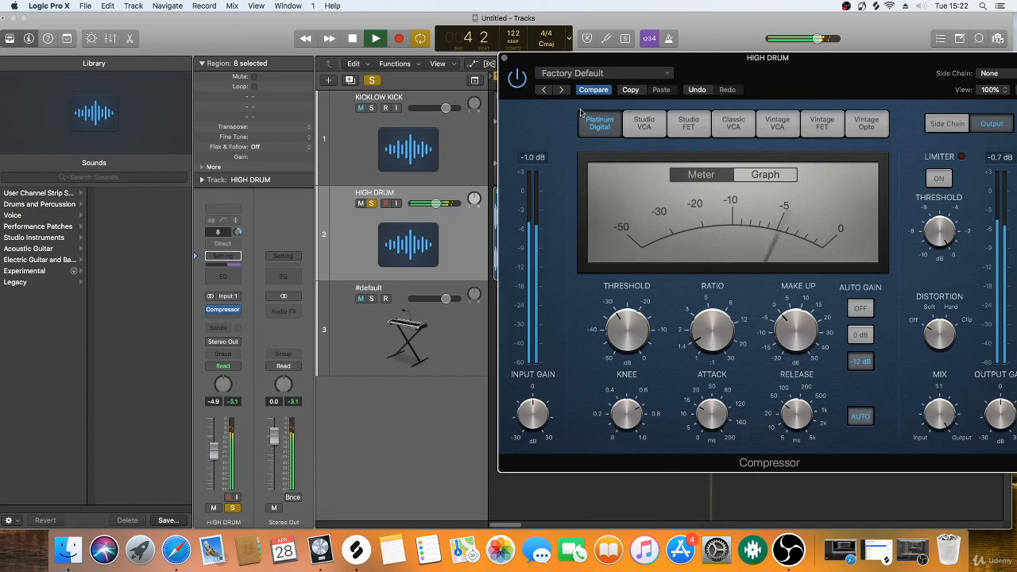
pyautogui.press('space')
pyautogui.click(504, 58)
# Step: Solo KICKLOW KICK alongside HIGH DRUM and balance them during playback, with the kick at -2.2 dB and the drum at -7.0 dB
pyautogui.click(371, 108)
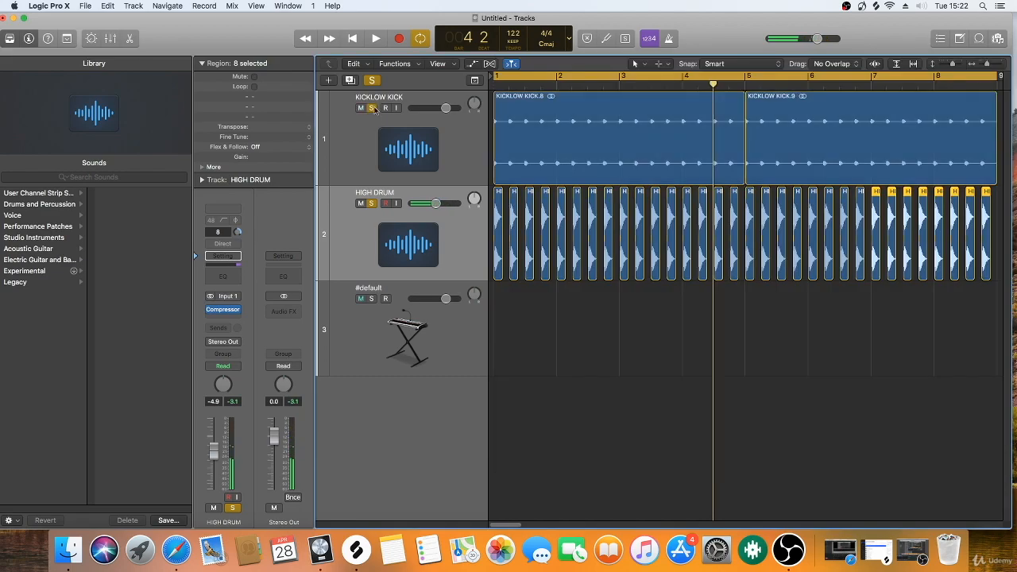
pyautogui.press('space')
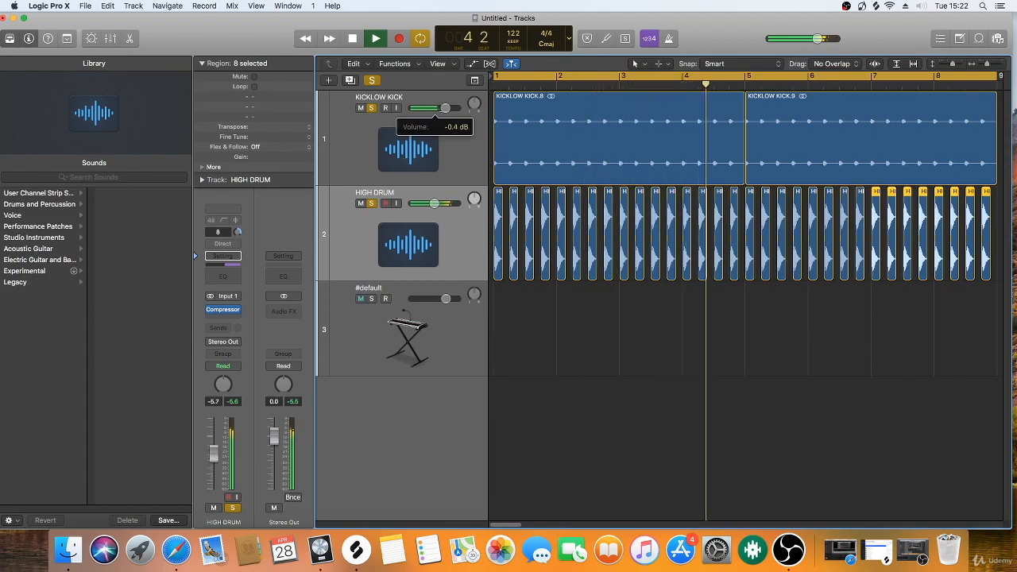
pyautogui.click(429, 127)
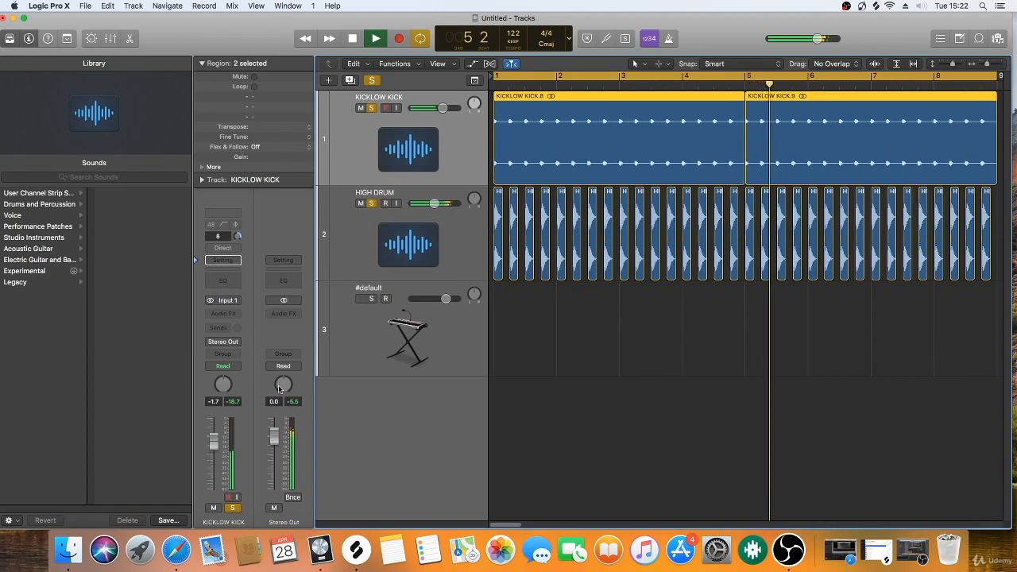
pyautogui.moveTo(213, 444); pyautogui.dragTo(213, 451)
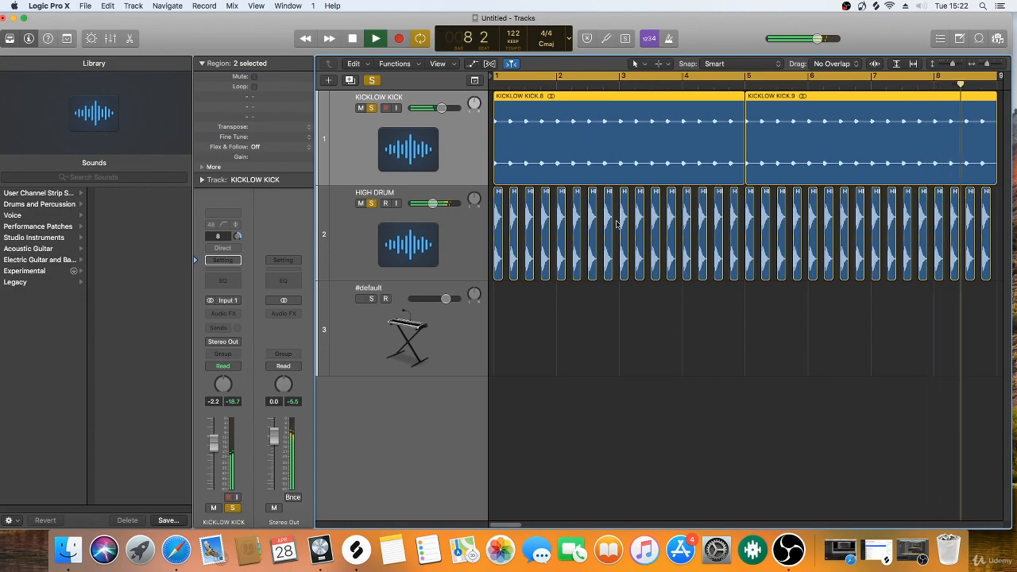
pyautogui.press('space')
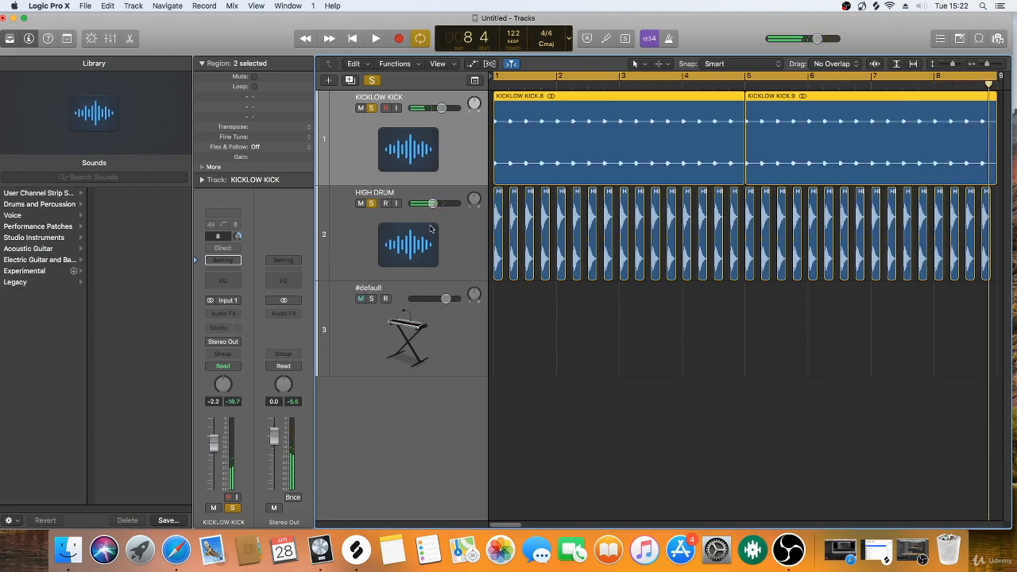
# Step: Unsolo HIGH DRUM and audition KICKLOW KICK on its own
pyautogui.click(422, 233)
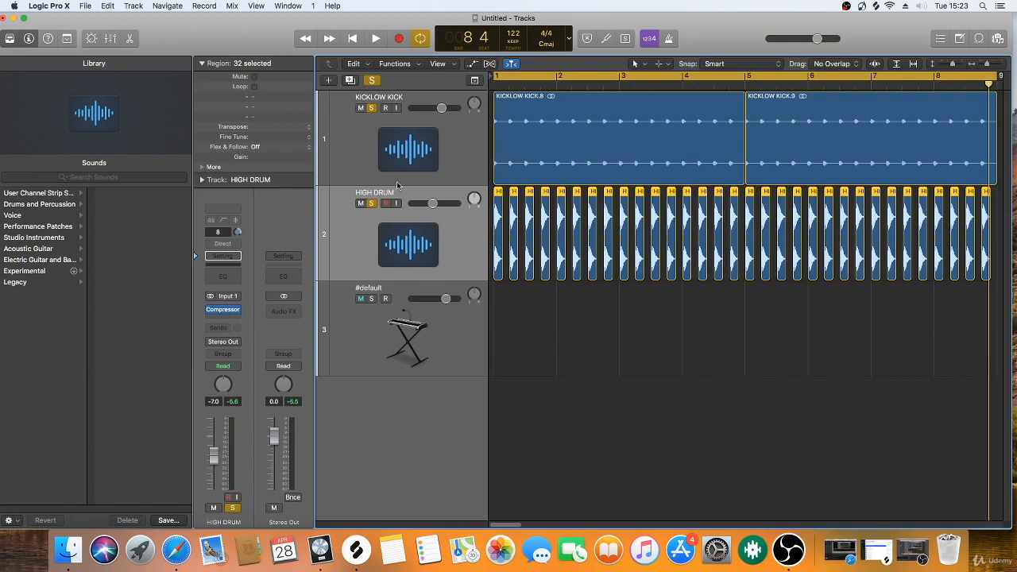
pyautogui.click(424, 148)
pyautogui.click(371, 203)
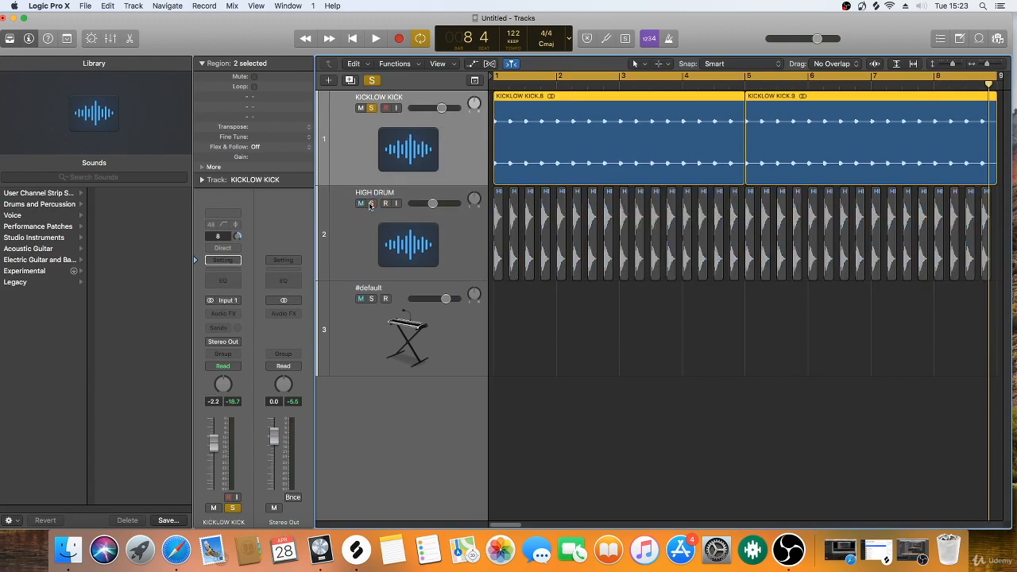
pyautogui.press('space')
pyautogui.press('space')
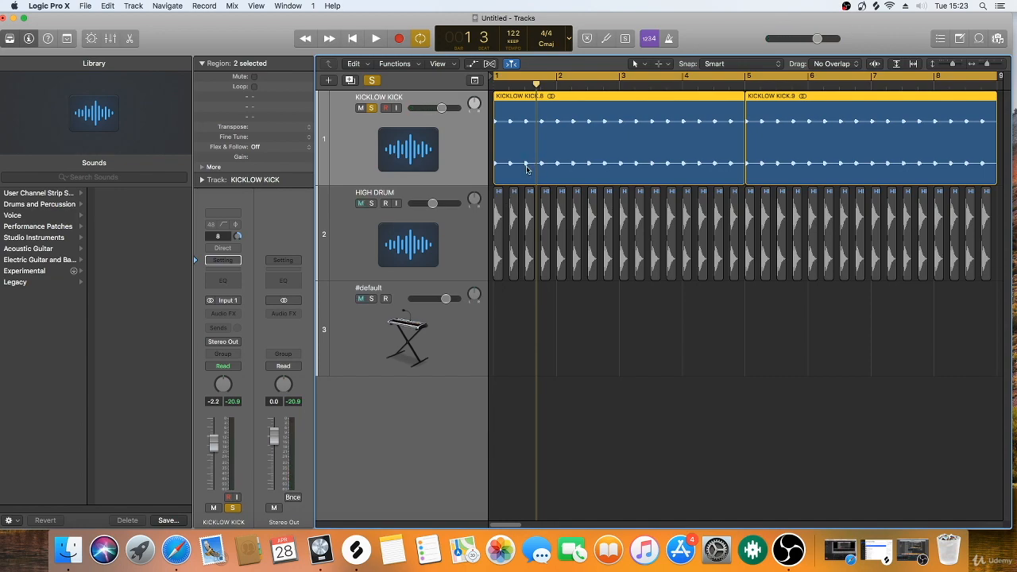
# Step: Switch the solo from KICKLOW KICK to HIGH DRUM and audition the compressed drum alone
pyautogui.click(372, 107)
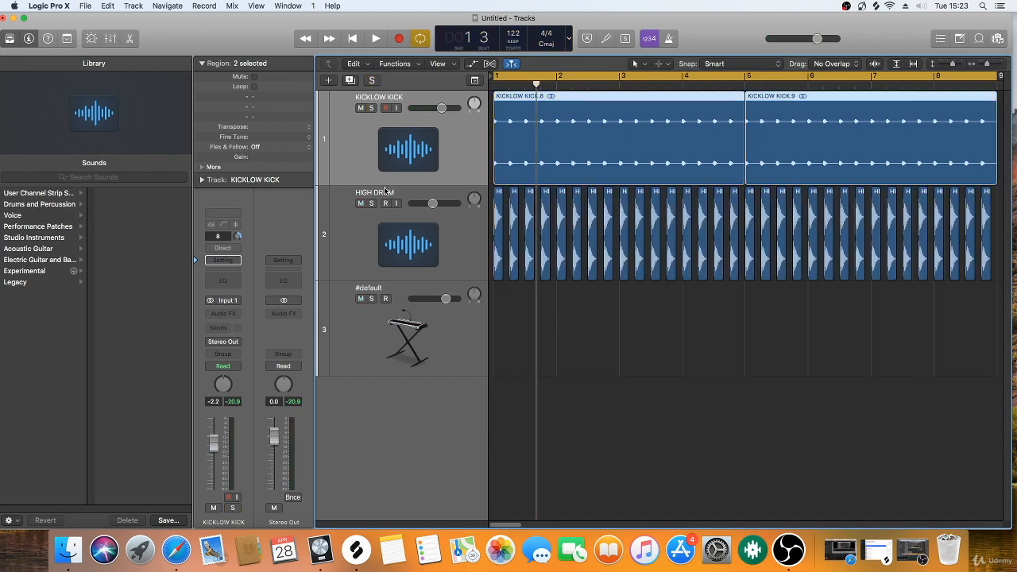
pyautogui.click(371, 203)
pyautogui.press('space')
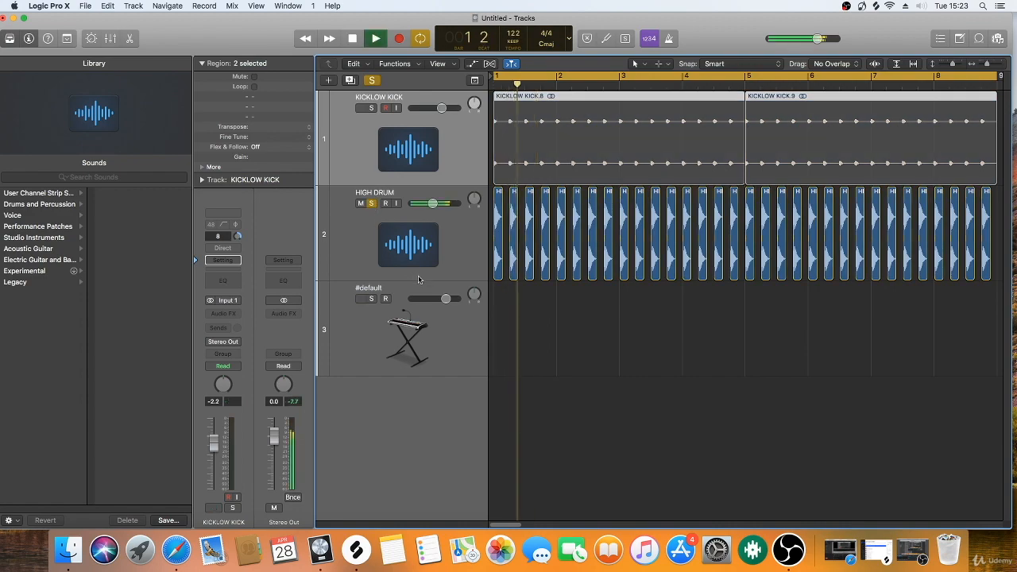
pyautogui.press('space')
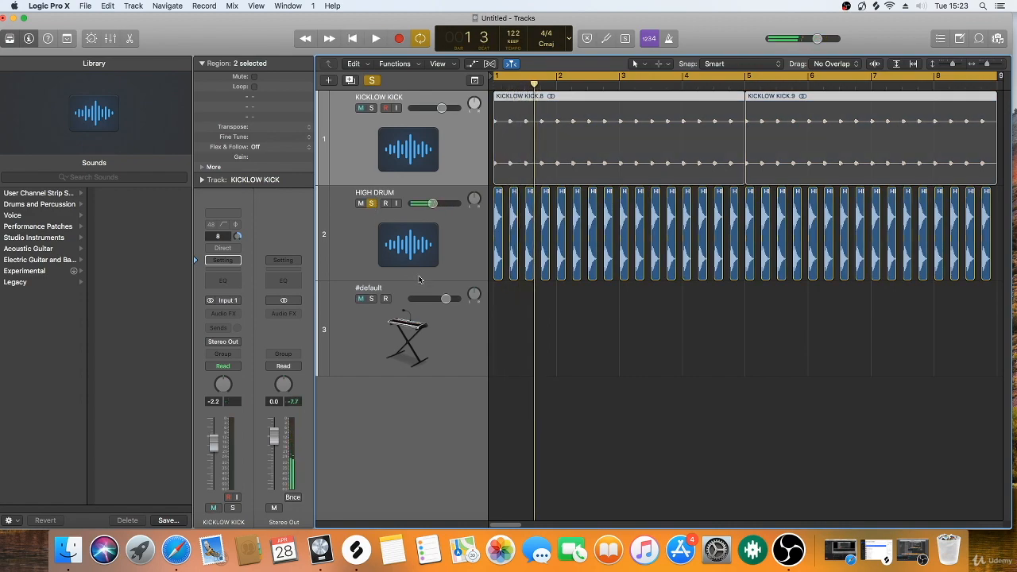